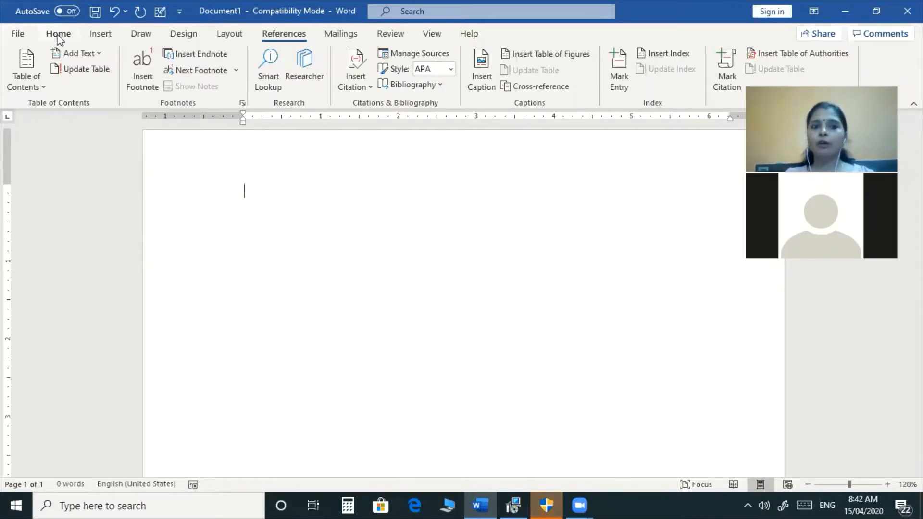
Browse the File backstage and the Insert, Draw and Design tabs, ending on Home.
{"action": "left_click", "coordinate": [18, 34]}
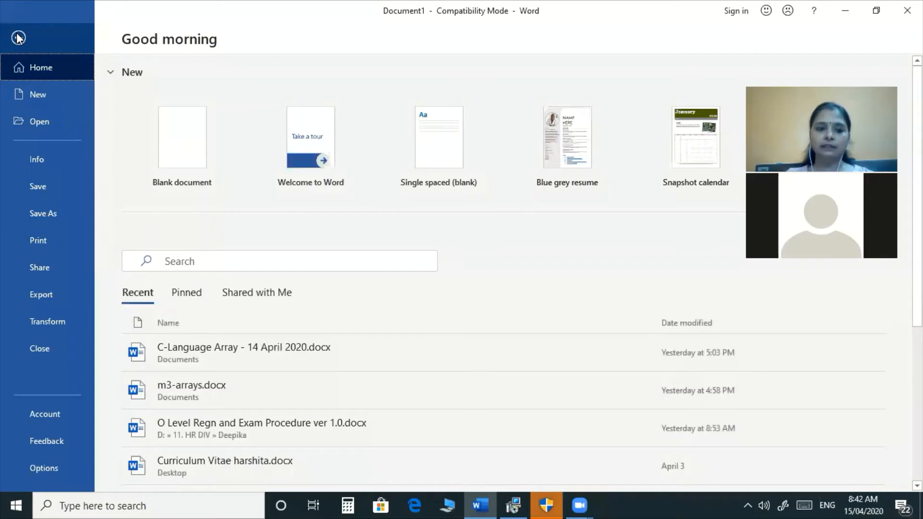
{"action": "left_click", "coordinate": [27, 33]}
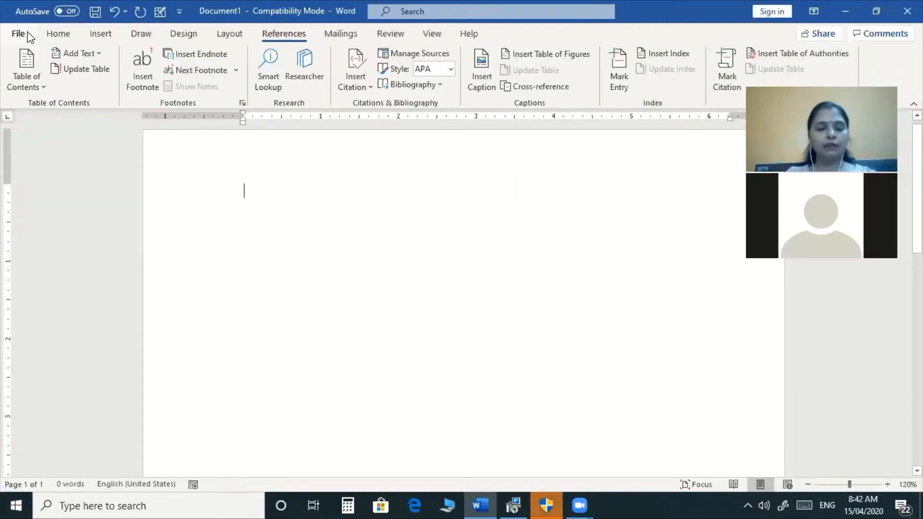
{"action": "left_click", "coordinate": [103, 35]}
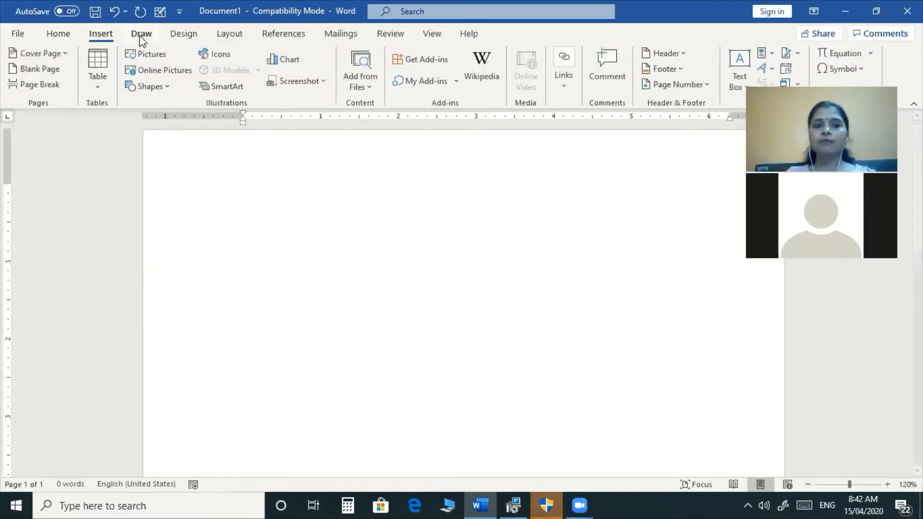
{"action": "left_click", "coordinate": [141, 35]}
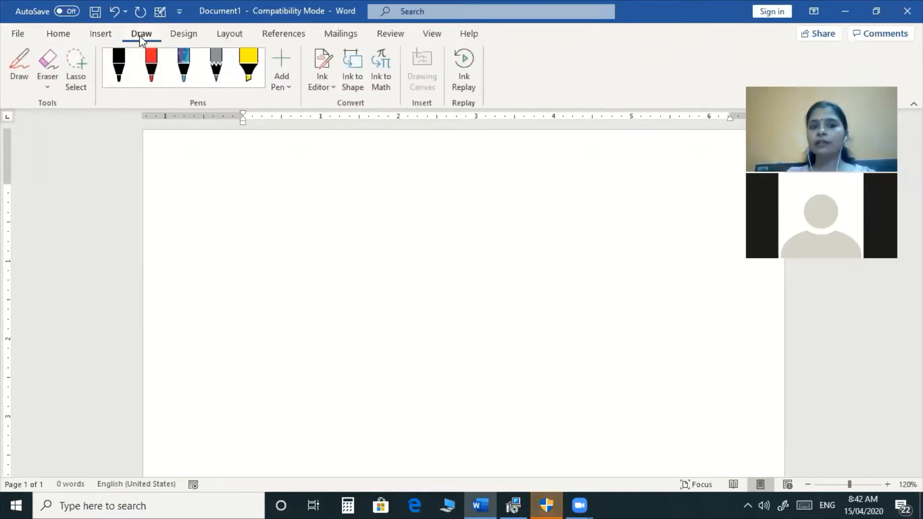
{"action": "left_click", "coordinate": [192, 36]}
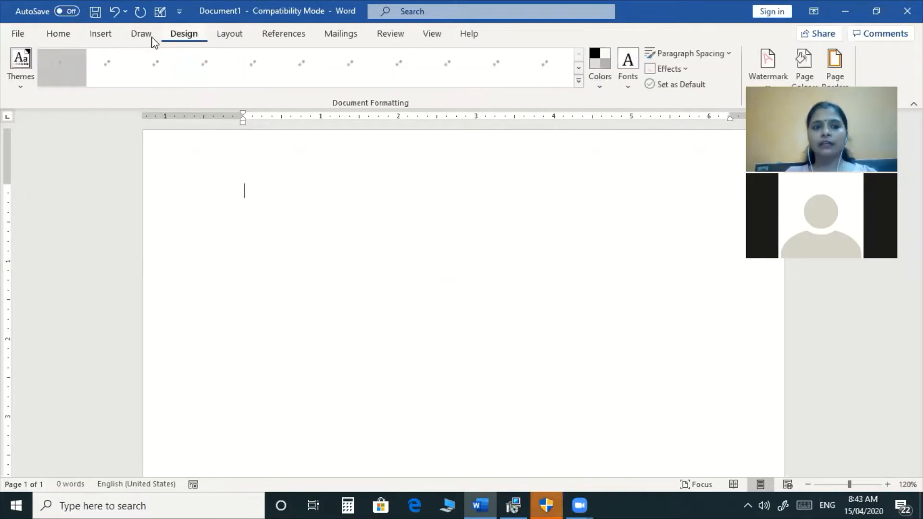
{"action": "left_click", "coordinate": [60, 34]}
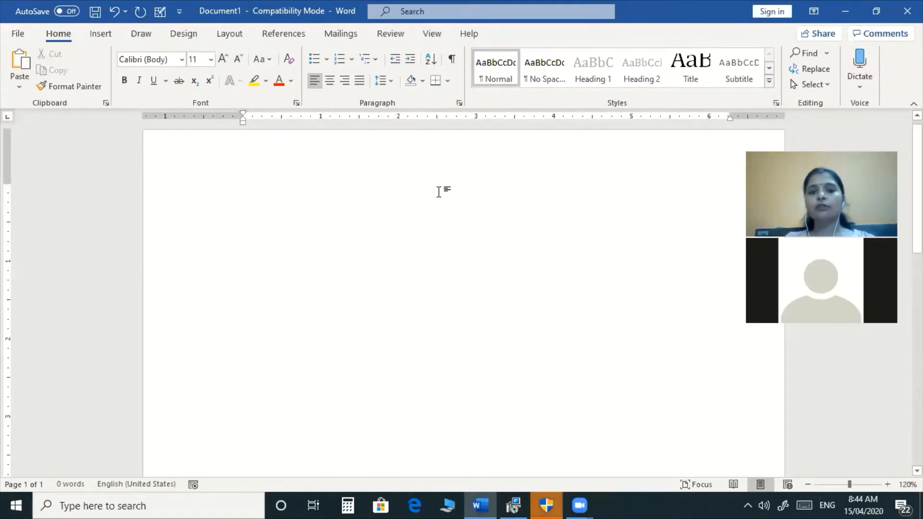
Type 'GROUP LAUNC' as the start of the document's first line.
{"action": "type", "text": "GROUP"}
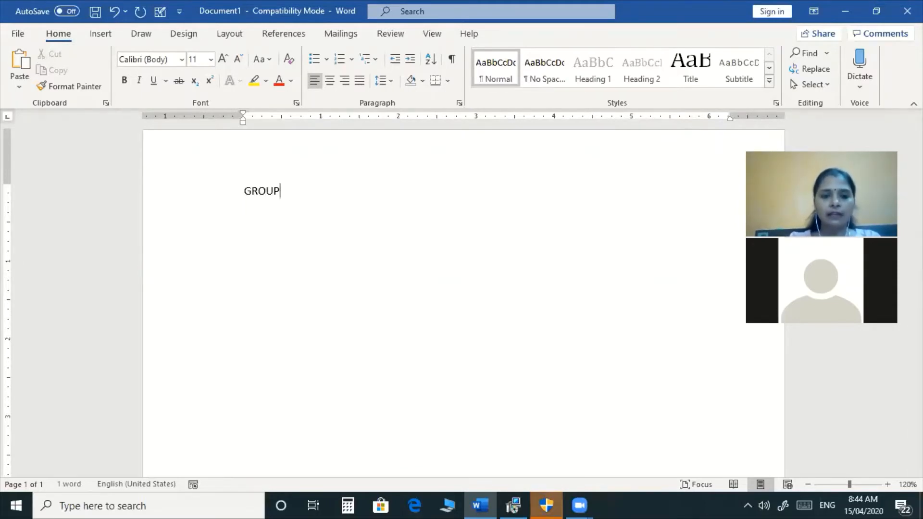
{"action": "type", "text": " LAUNC"}
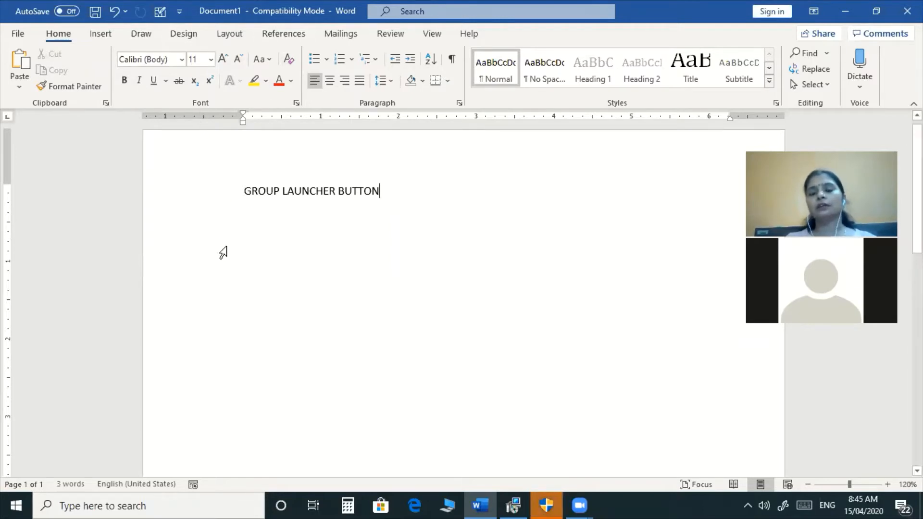
{"action": "left_click", "coordinate": [296, 103]}
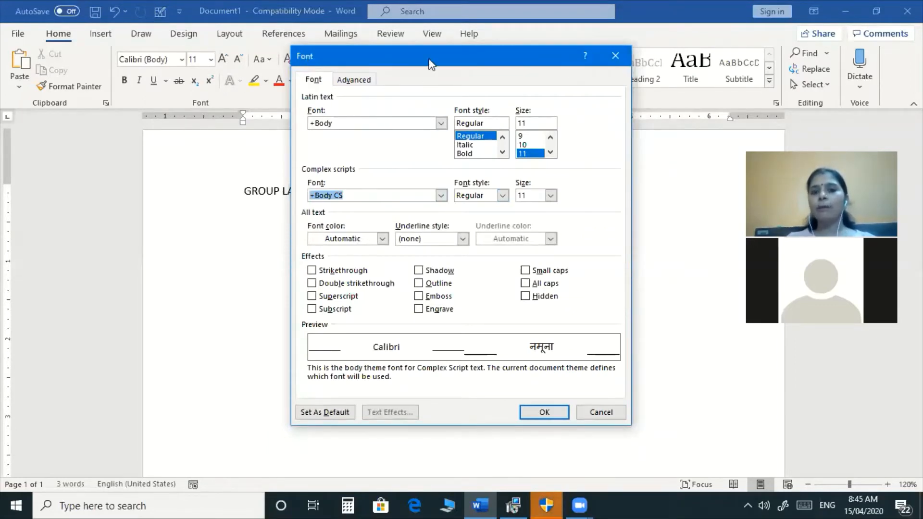
{"action": "left_click_drag", "start_coordinate": [431, 56], "coordinate": [555, 45]}
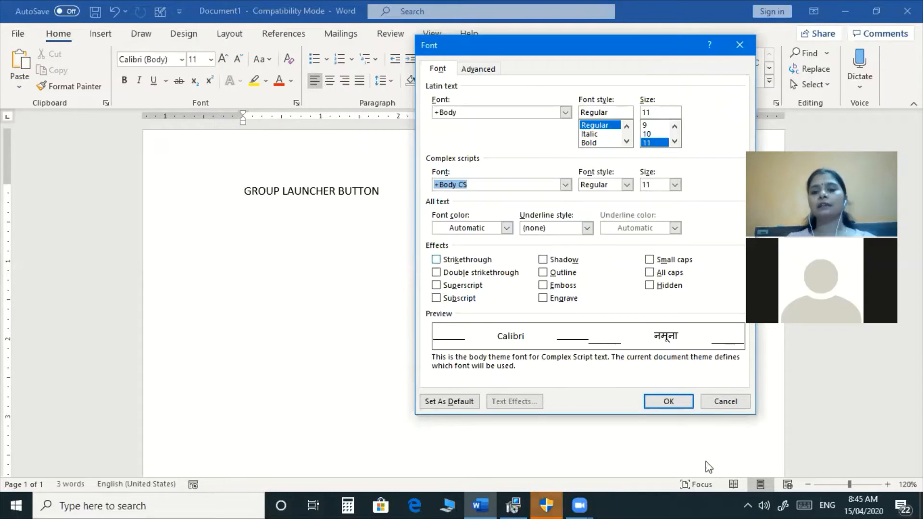
{"action": "key", "text": "Escape"}
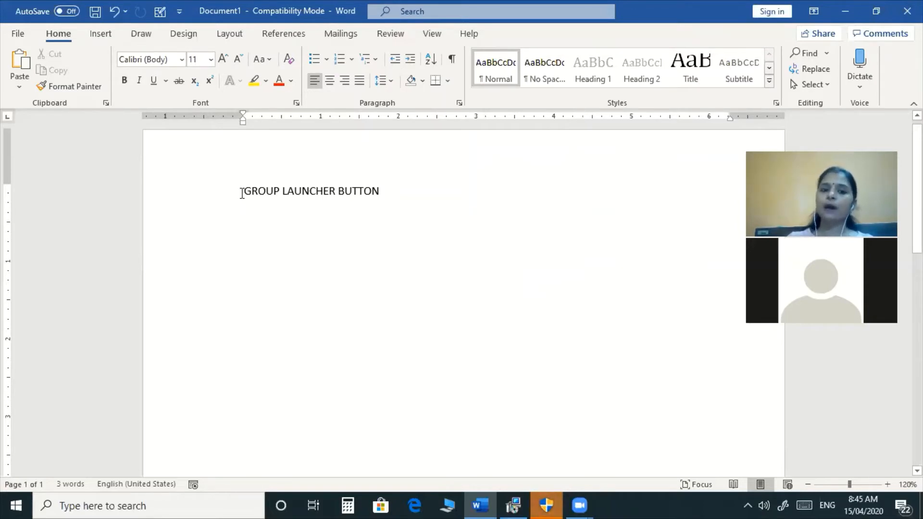
Select the GROUP LAUNCHER BUTTON line and view font colours without changing anything.
{"action": "left_click_drag", "start_coordinate": [253, 191], "coordinate": [383, 193]}
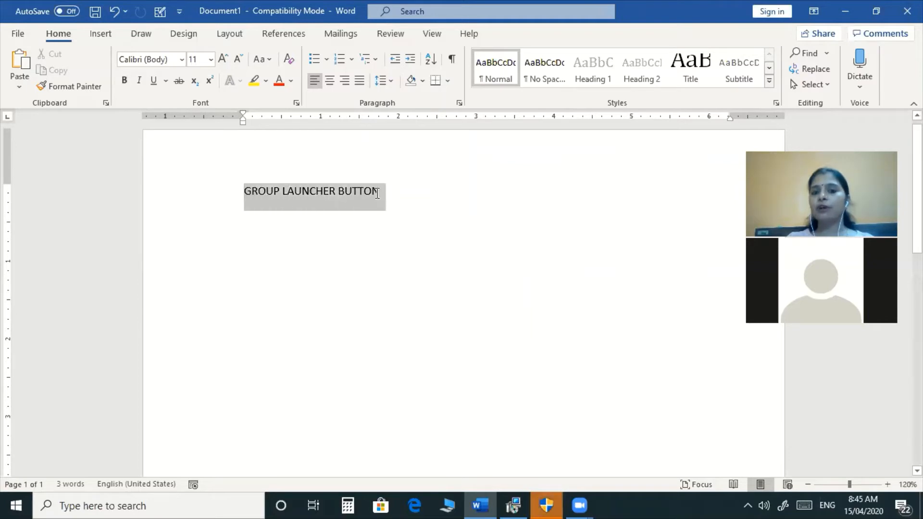
{"action": "left_click", "coordinate": [291, 82]}
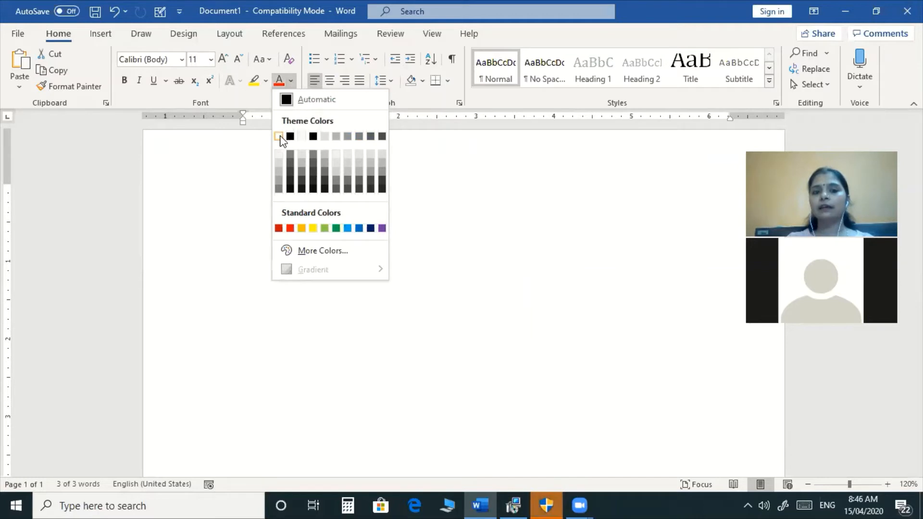
{"action": "left_click", "coordinate": [447, 227]}
Add NITECH COMPUTER EDUCATION and MICROSOFT OFFICE WORD below, then select the NITECH line.
{"action": "left_click", "coordinate": [419, 192]}
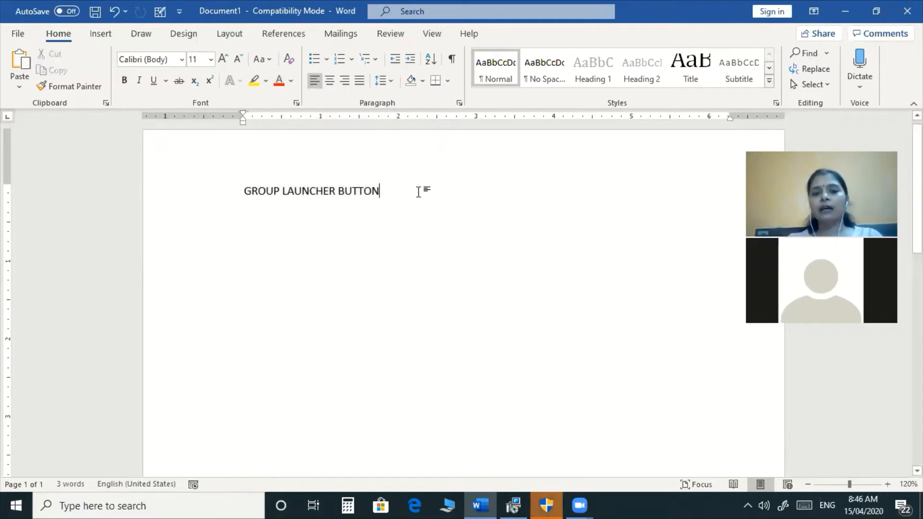
{"action": "key", "text": "Return"}
{"action": "type", "text": "NITECH COMPUTER EDUC"}
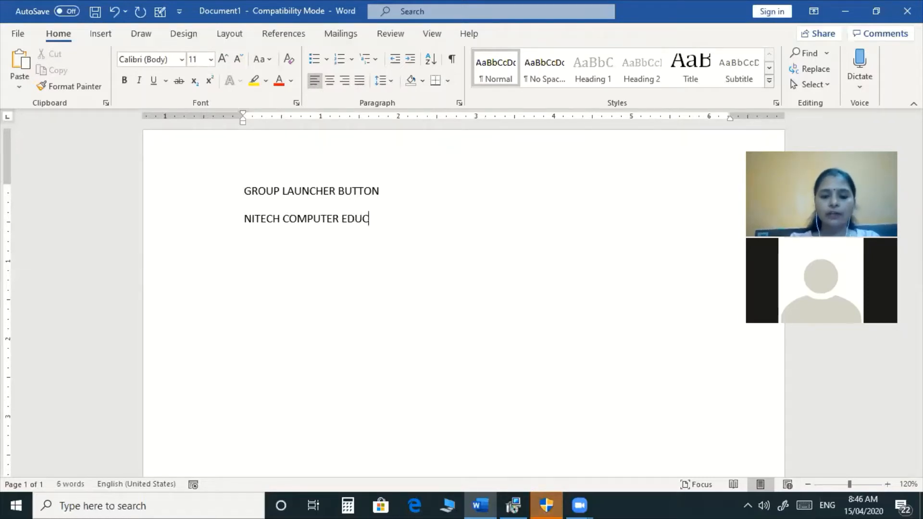
{"action": "type", "text": "ATION"}
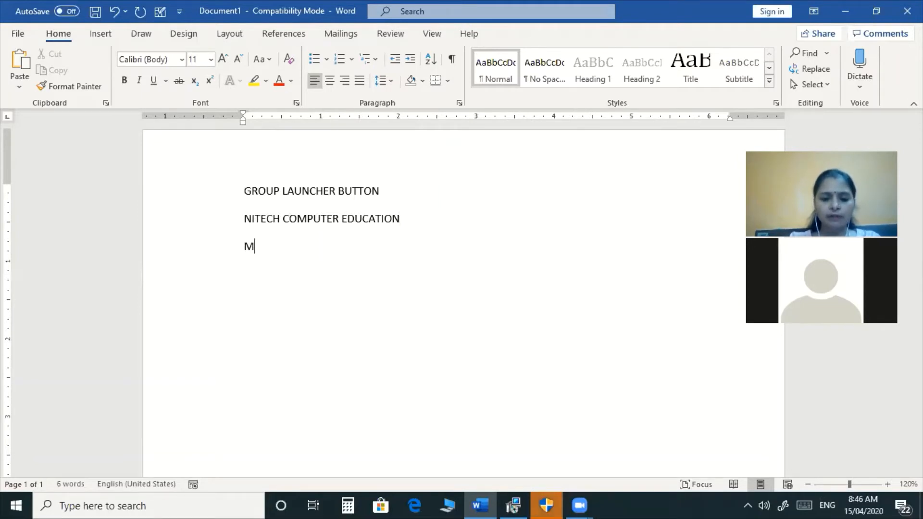
{"action": "type", "text": "ROSOFT OG"}
{"action": "key", "text": "BackSpace"}
{"action": "type", "text": "FFICE WORD"}
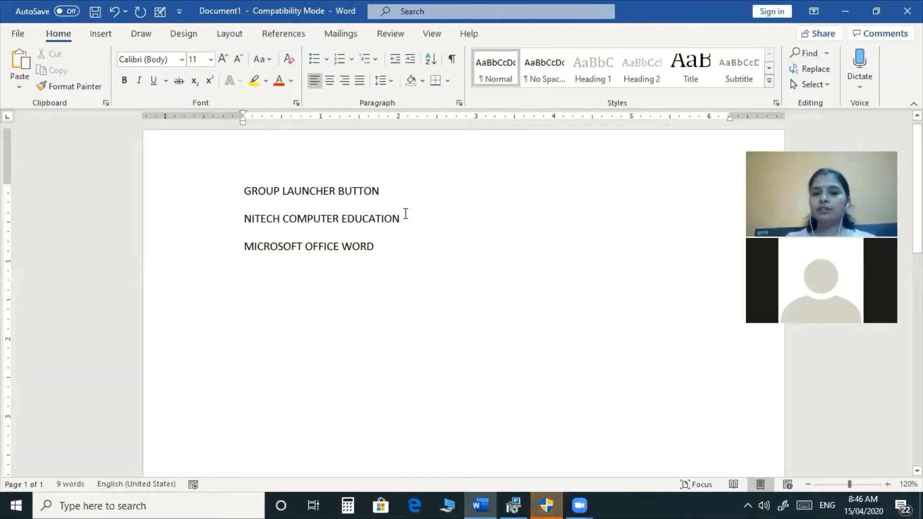
{"action": "left_click", "coordinate": [199, 224]}
{"action": "left_click", "coordinate": [291, 80]}
{"action": "left_click", "coordinate": [279, 137]}
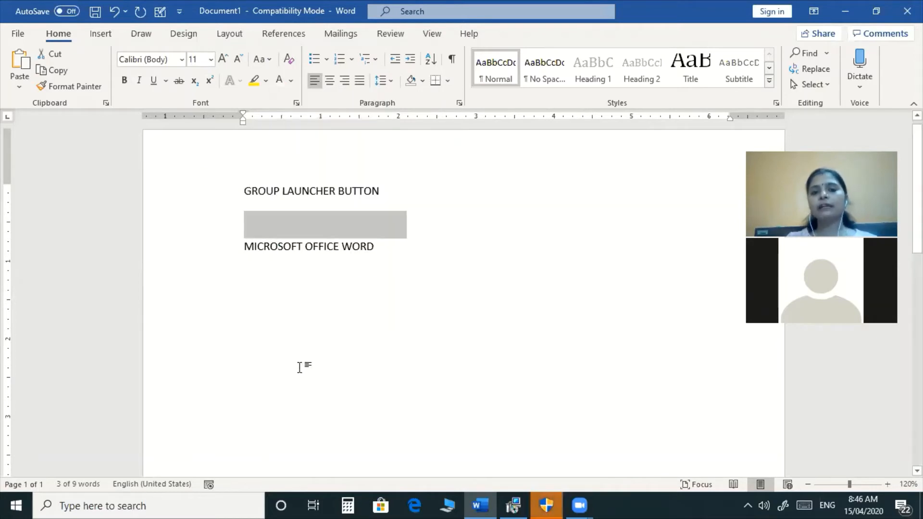
{"action": "left_click", "coordinate": [360, 310]}
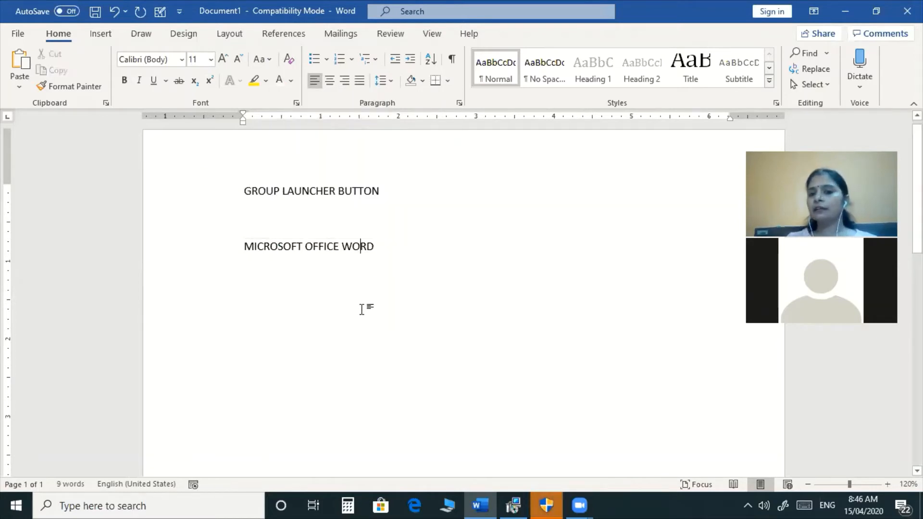
{"action": "left_click", "coordinate": [313, 215]}
{"action": "left_click", "coordinate": [413, 191]}
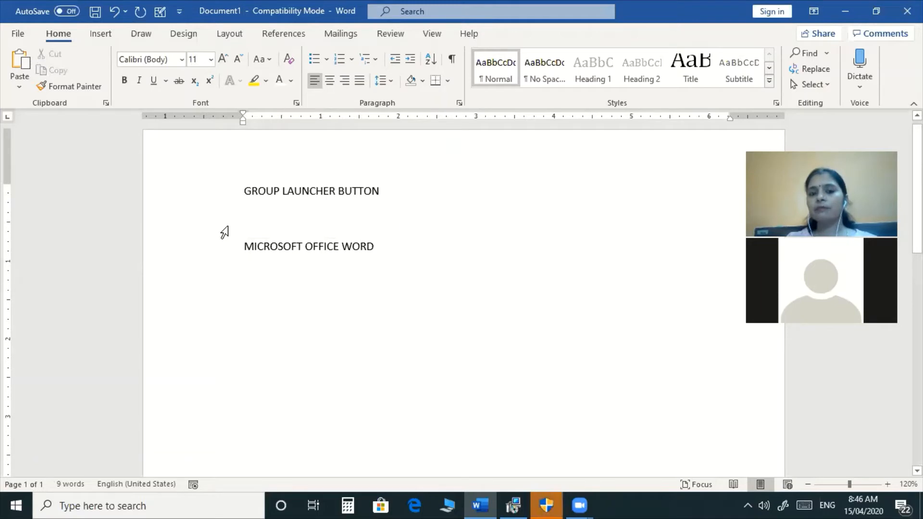
{"action": "left_click_drag", "start_coordinate": [211, 203], "coordinate": [214, 261]}
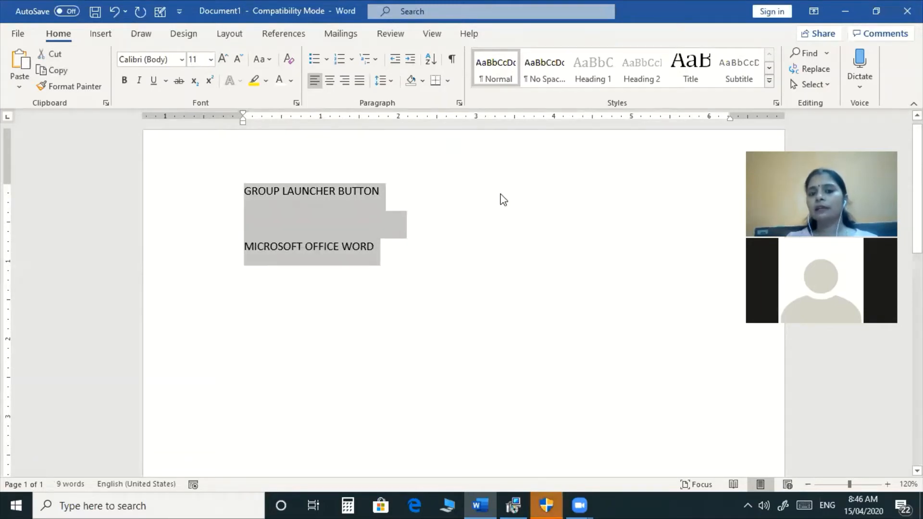
{"action": "left_click", "coordinate": [492, 224]}
{"action": "left_click", "coordinate": [356, 230]}
{"action": "left_click", "coordinate": [305, 230]}
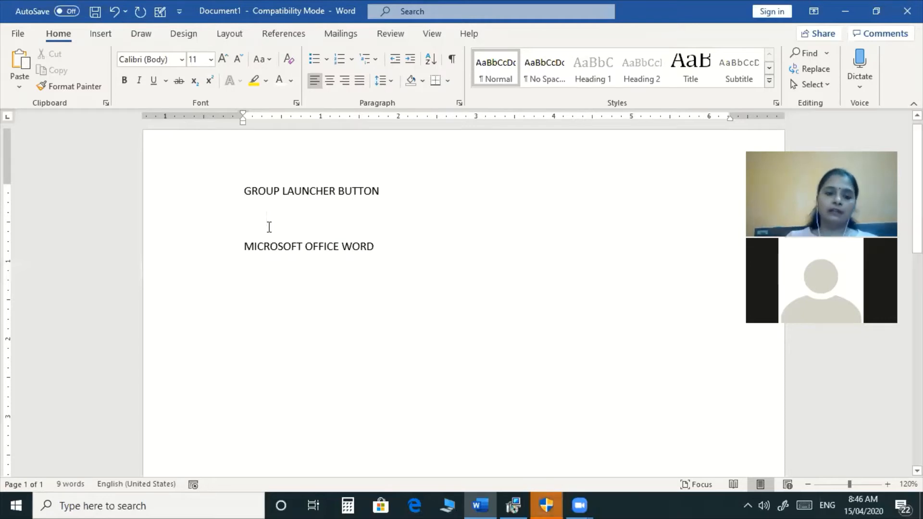
{"action": "key", "text": "ctrl+z"}
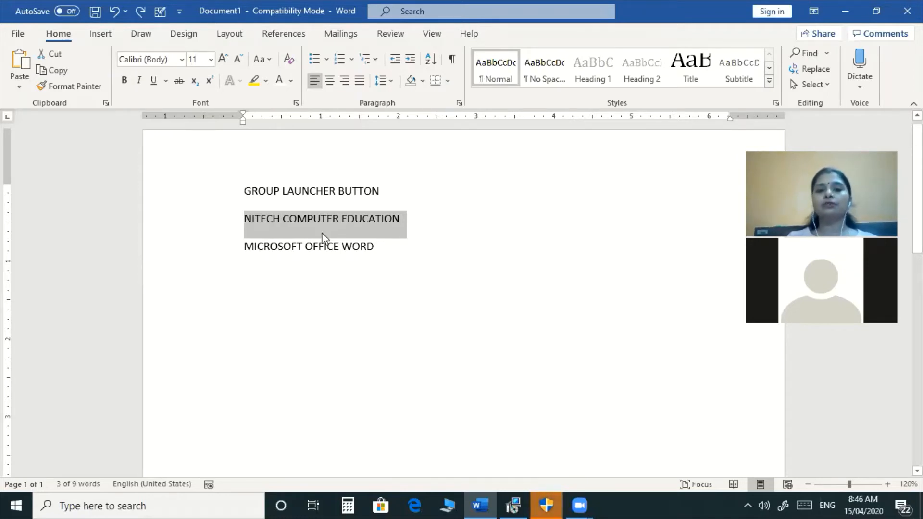
Apply the Hidden font effect to the NITECH COMPUTER EDUCATION line in the Font dialog.
{"action": "left_click", "coordinate": [297, 102]}
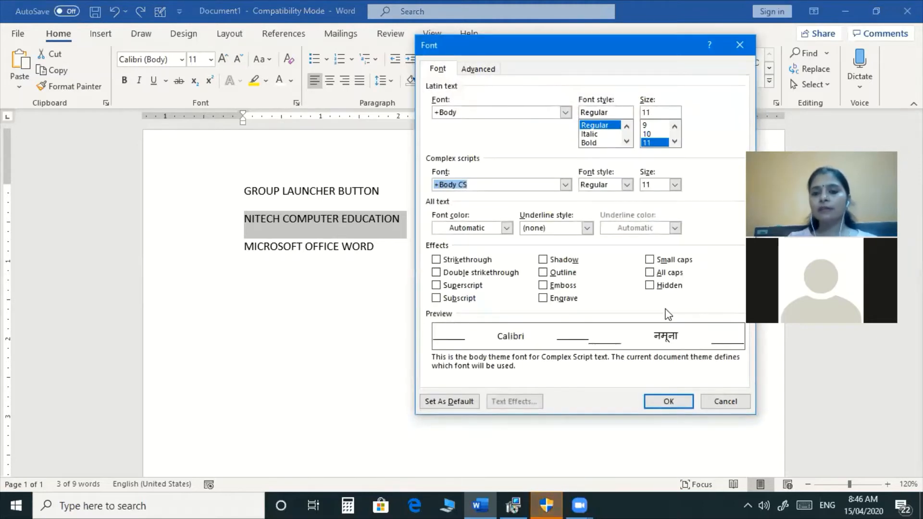
{"action": "left_click", "coordinate": [650, 286]}
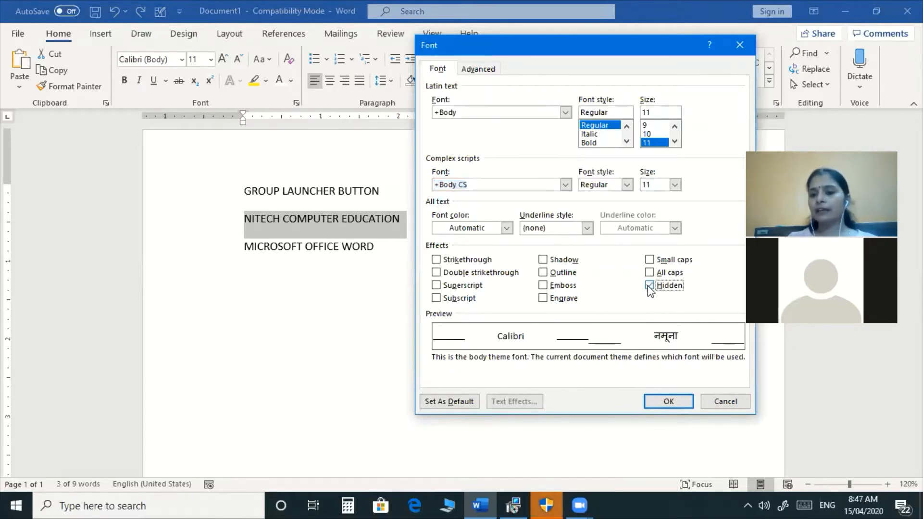
{"action": "left_click", "coordinate": [669, 402]}
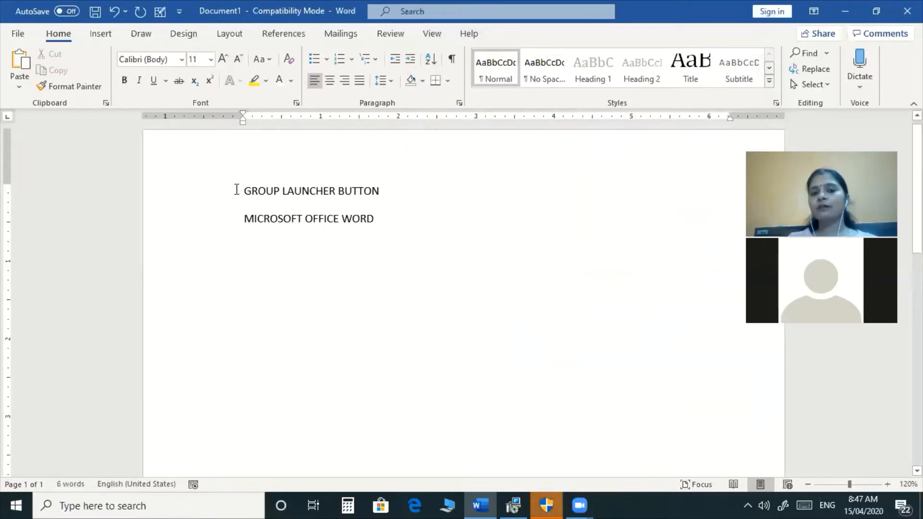
{"action": "left_click_drag", "start_coordinate": [245, 192], "coordinate": [246, 234]}
{"action": "left_click", "coordinate": [335, 290]}
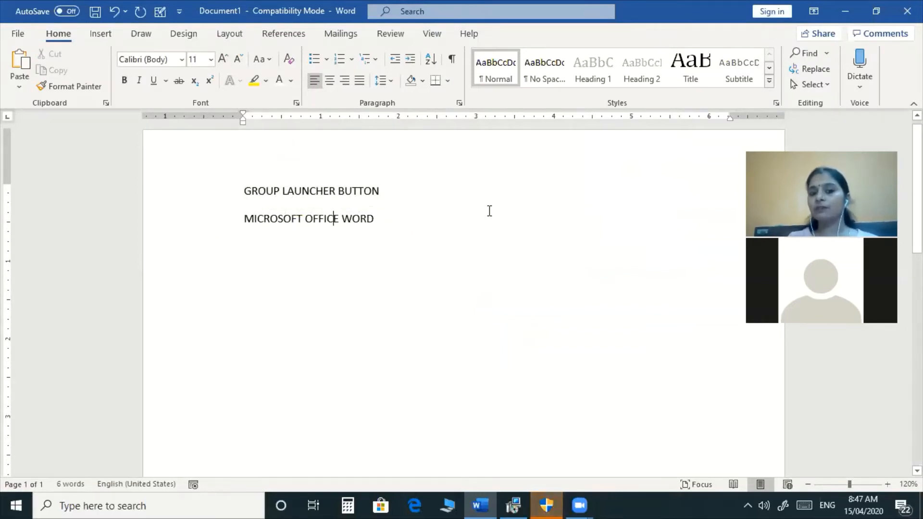
{"action": "left_click", "coordinate": [397, 191]}
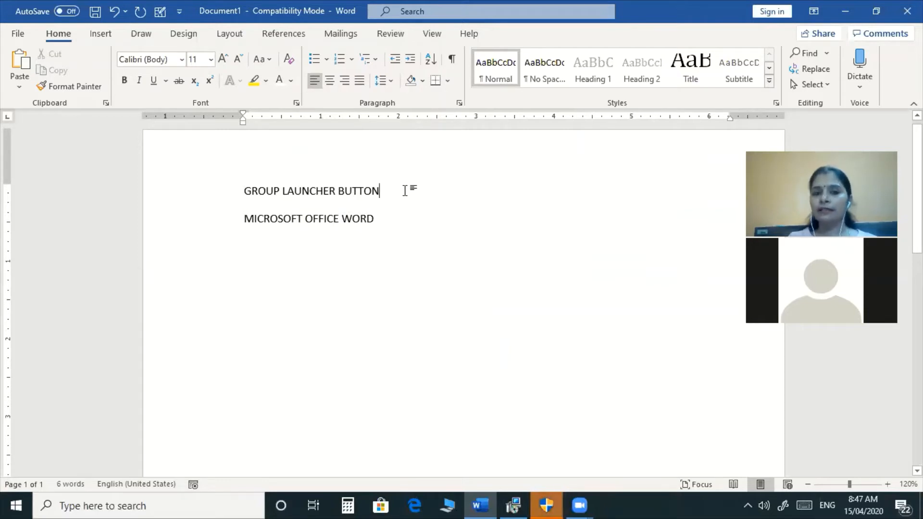
{"action": "left_click", "coordinate": [290, 81]}
{"action": "left_click", "coordinate": [294, 98]}
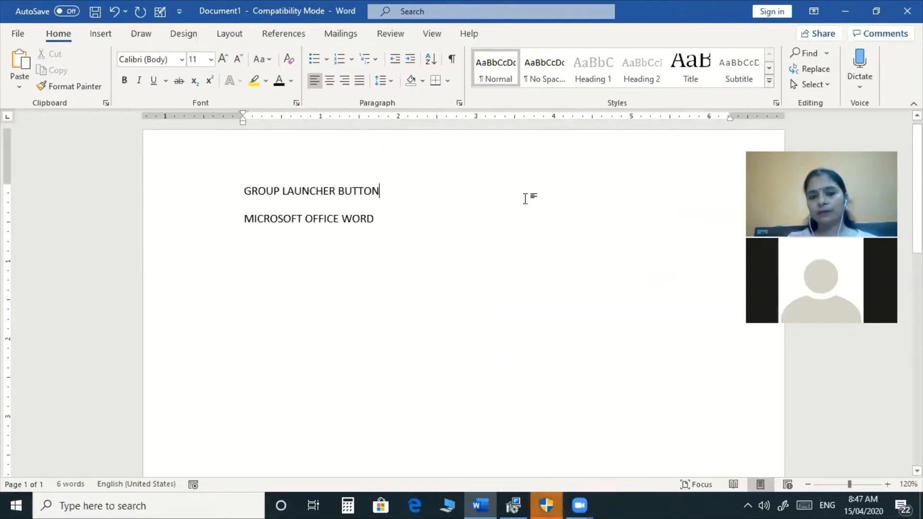
{"action": "left_click", "coordinate": [433, 238]}
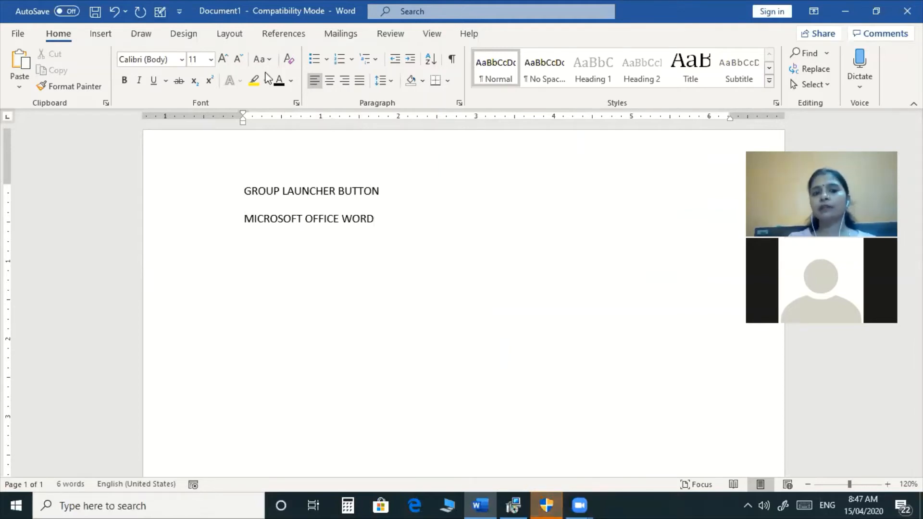
{"action": "left_click", "coordinate": [297, 104]}
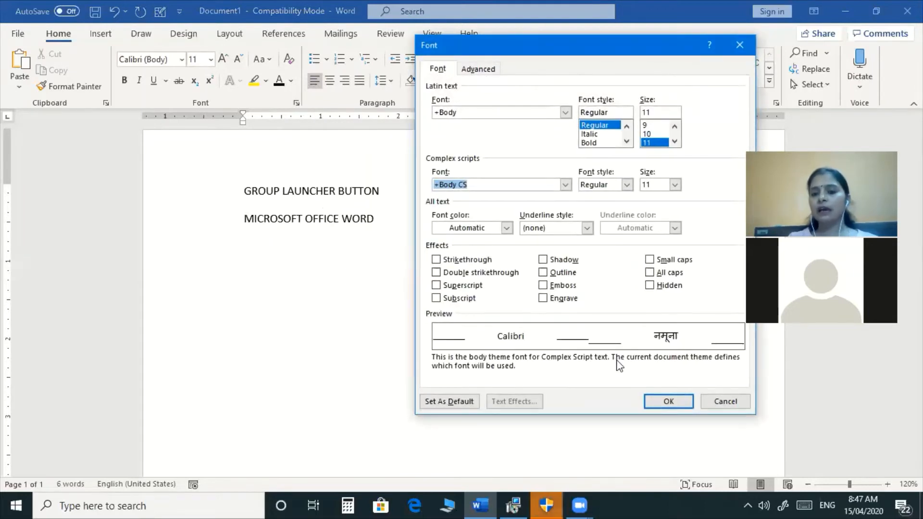
{"action": "left_click", "coordinate": [723, 402]}
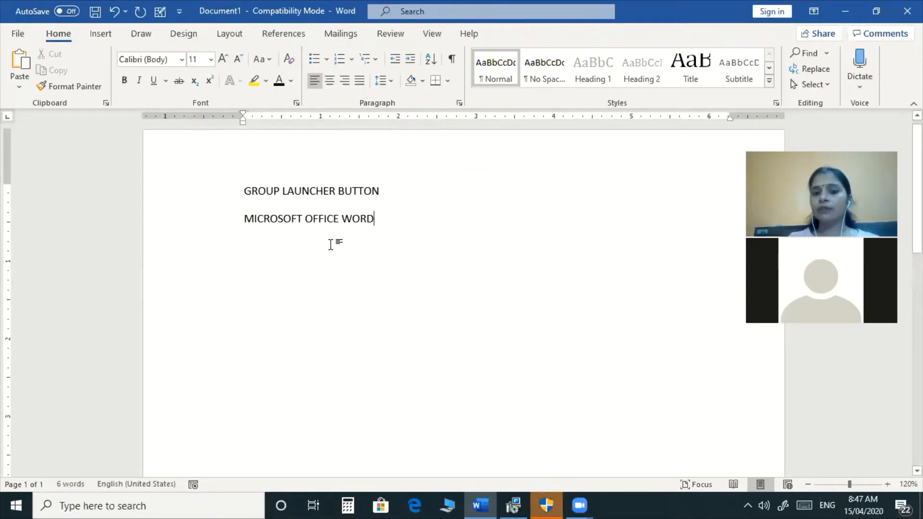
{"action": "left_click", "coordinate": [297, 103]}
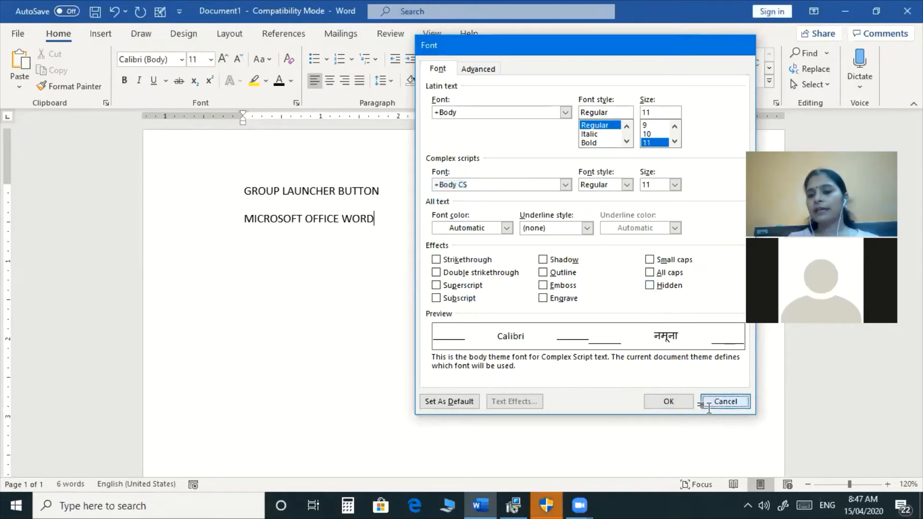
{"action": "left_click", "coordinate": [725, 402]}
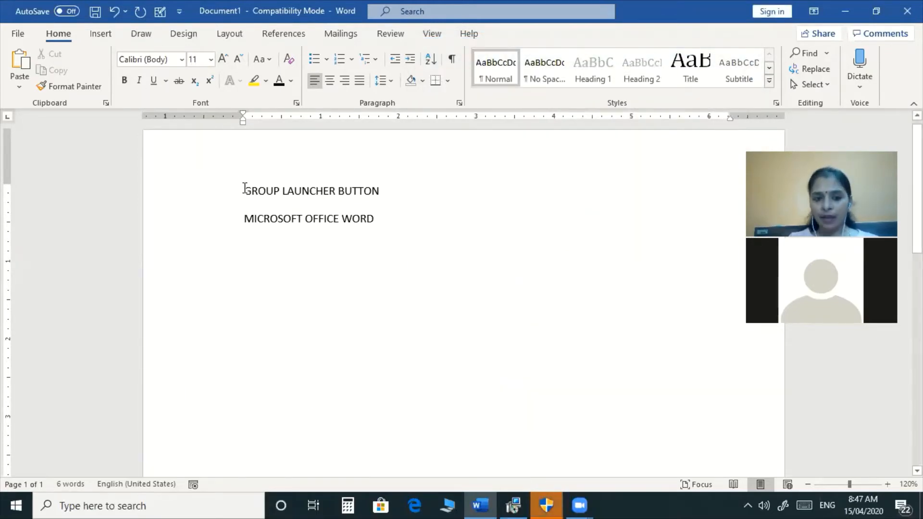
{"action": "left_click_drag", "start_coordinate": [244, 188], "coordinate": [425, 218]}
{"action": "left_click", "coordinate": [418, 246]}
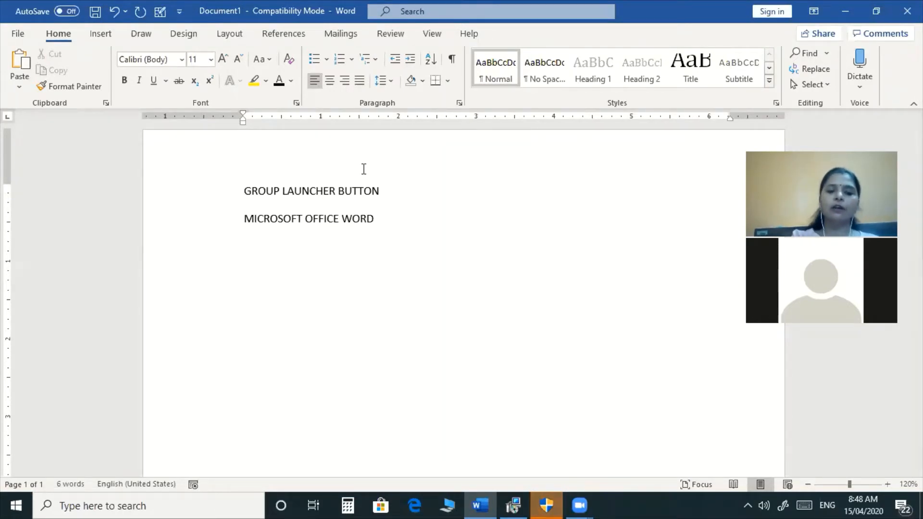
{"action": "key", "text": "ctrl+a"}
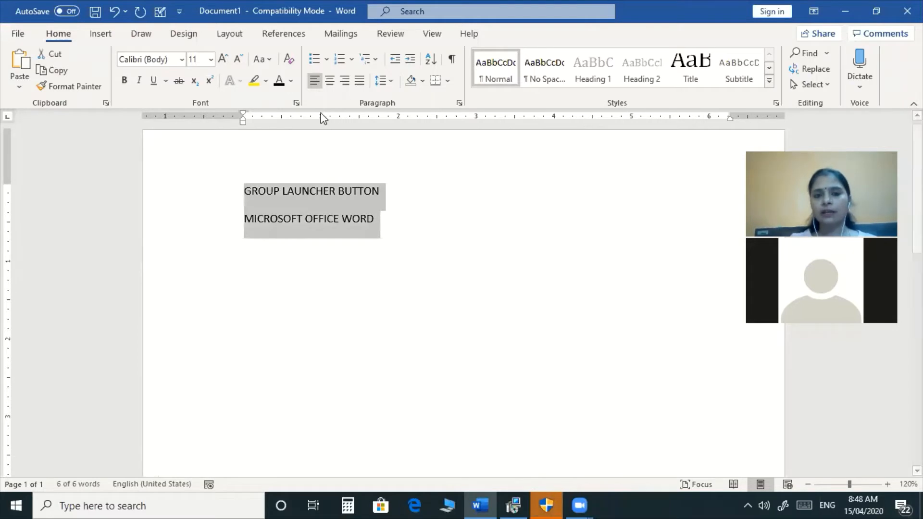
Clear the Hidden font effect on all text so NITECH COMPUTER EDUCATION reappears.
{"action": "left_click", "coordinate": [297, 103]}
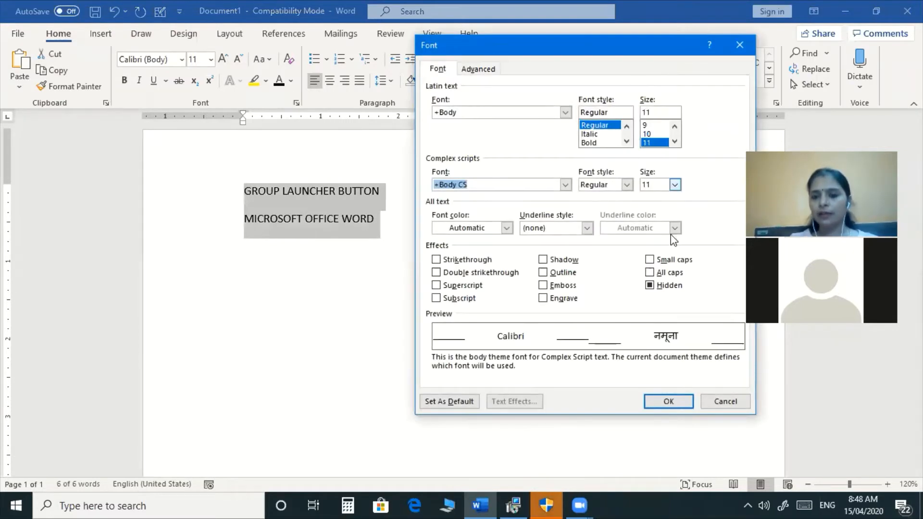
{"action": "left_click", "coordinate": [650, 285]}
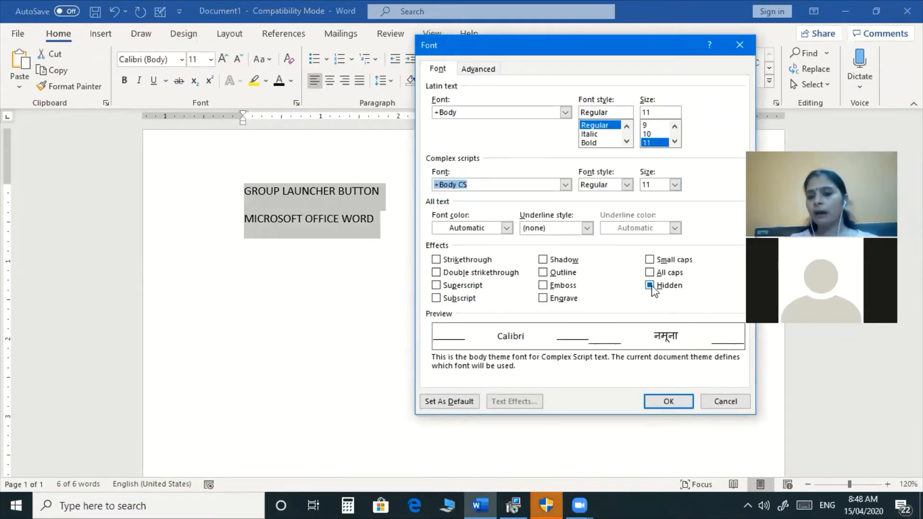
{"action": "left_click", "coordinate": [651, 286]}
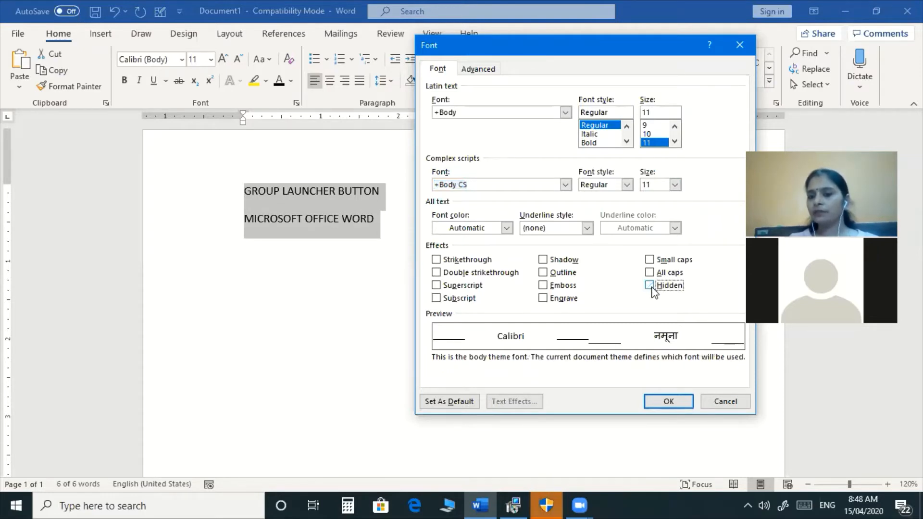
{"action": "left_click", "coordinate": [674, 402]}
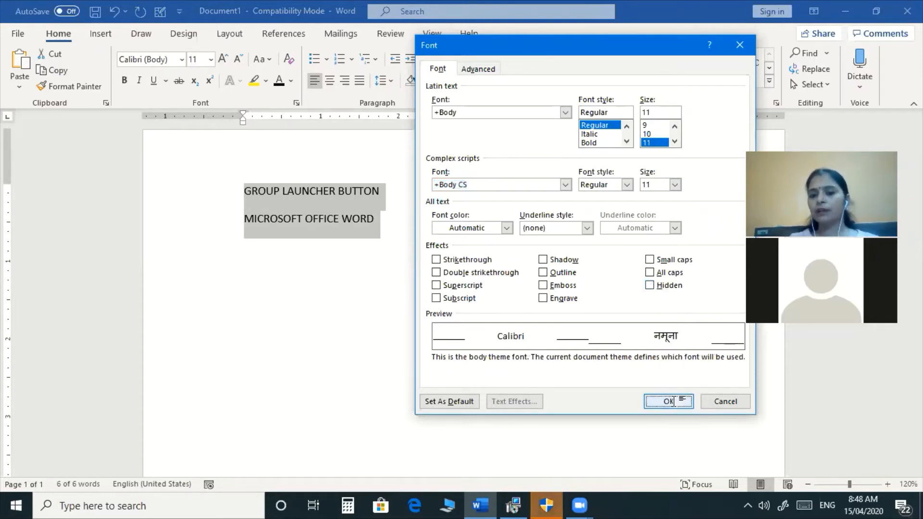
{"action": "left_click", "coordinate": [323, 287]}
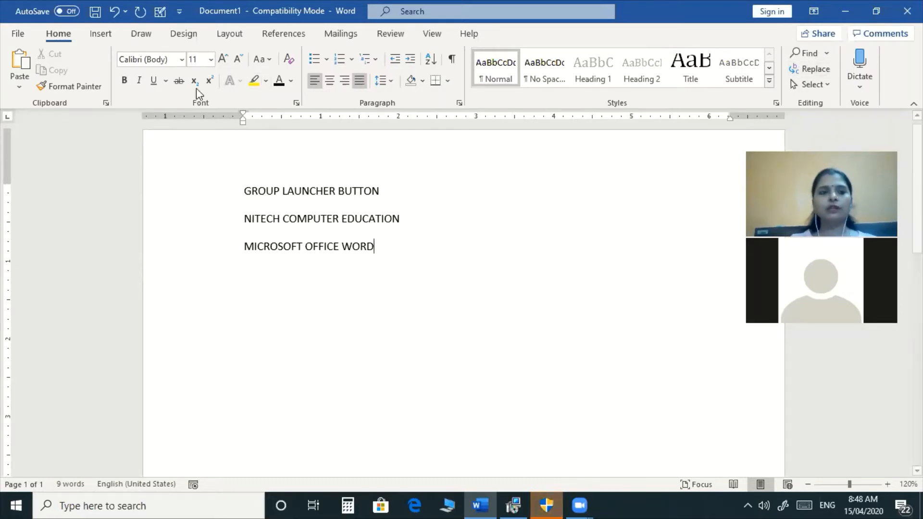
Browse the Insert and Draw tabs, then return to Home.
{"action": "left_click", "coordinate": [96, 33]}
{"action": "left_click", "coordinate": [142, 34]}
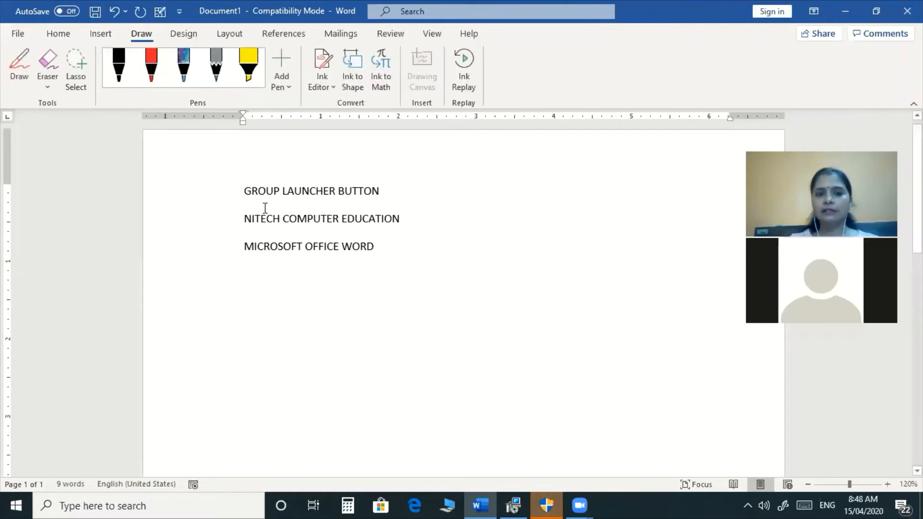
{"action": "left_click", "coordinate": [57, 35]}
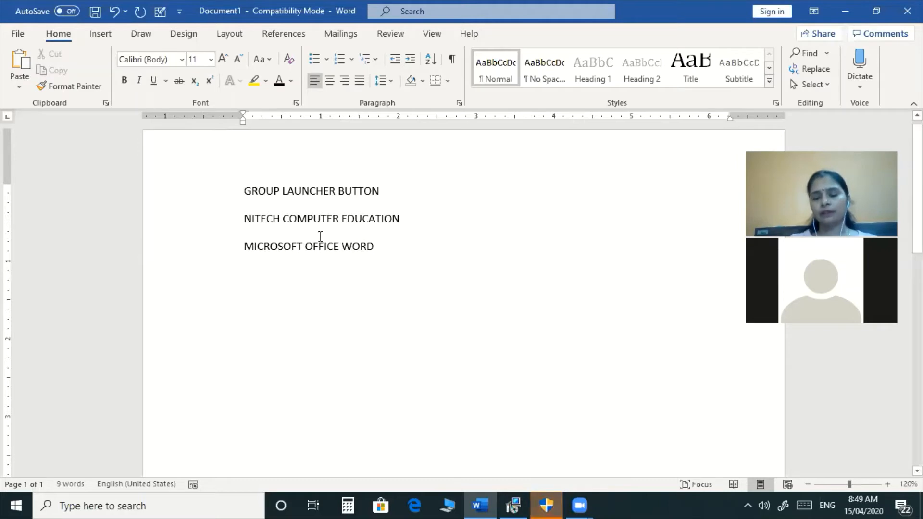
Type MARGIN SETTING, INDENTATION and TAB SETTING on three new lines below MICROSOFT OFFICE WORD.
{"action": "key", "text": "Return"}
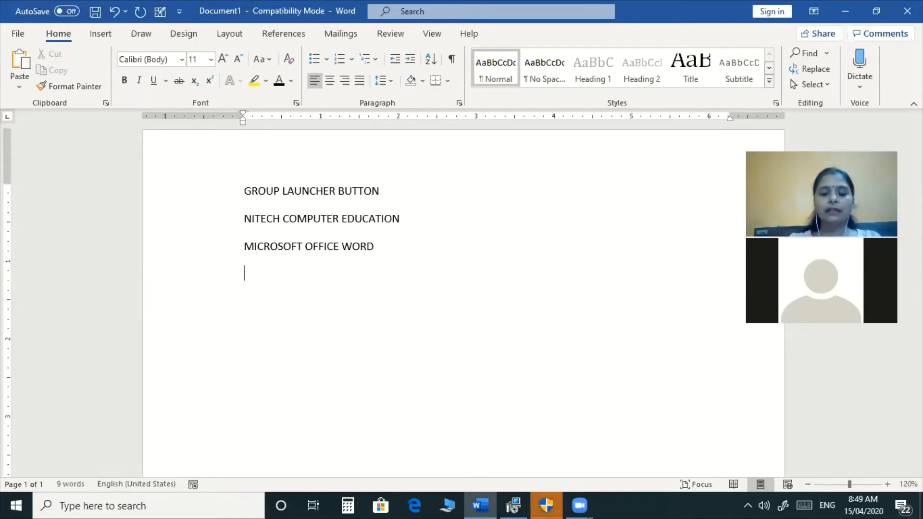
{"action": "type", "text": "MAR"}
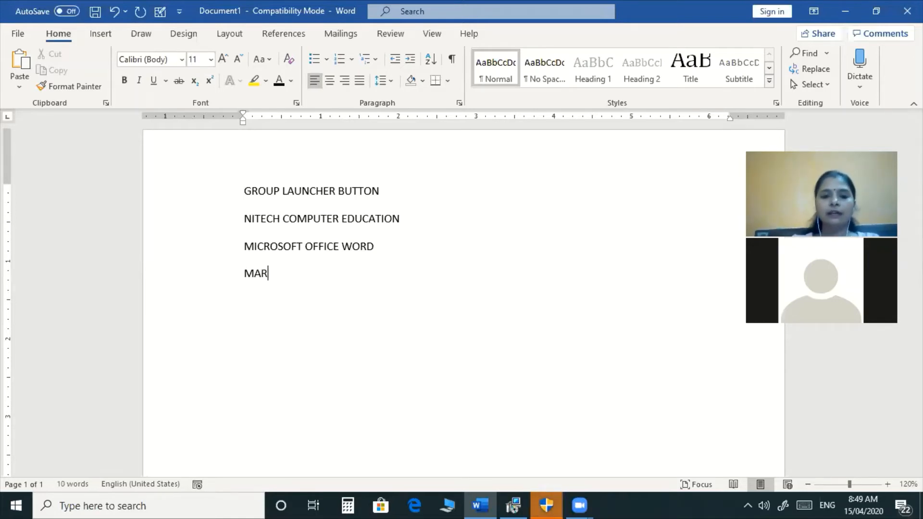
{"action": "type", "text": "GIN SETTING"}
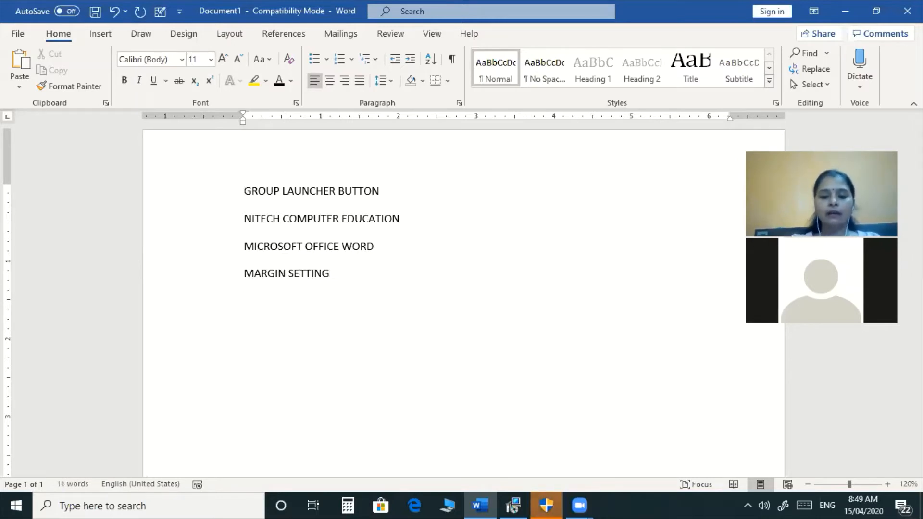
{"action": "key", "text": "Return"}
{"action": "type", "text": "INDEN"}
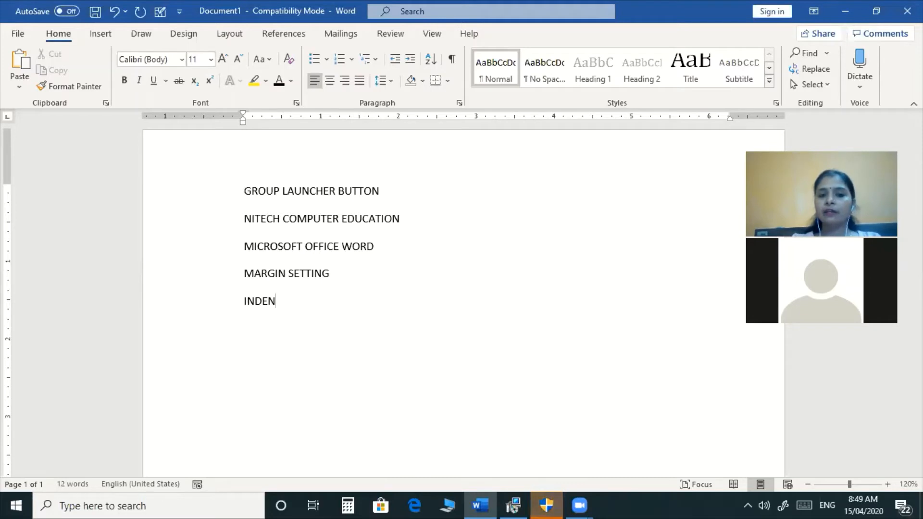
{"action": "type", "text": "TATION"}
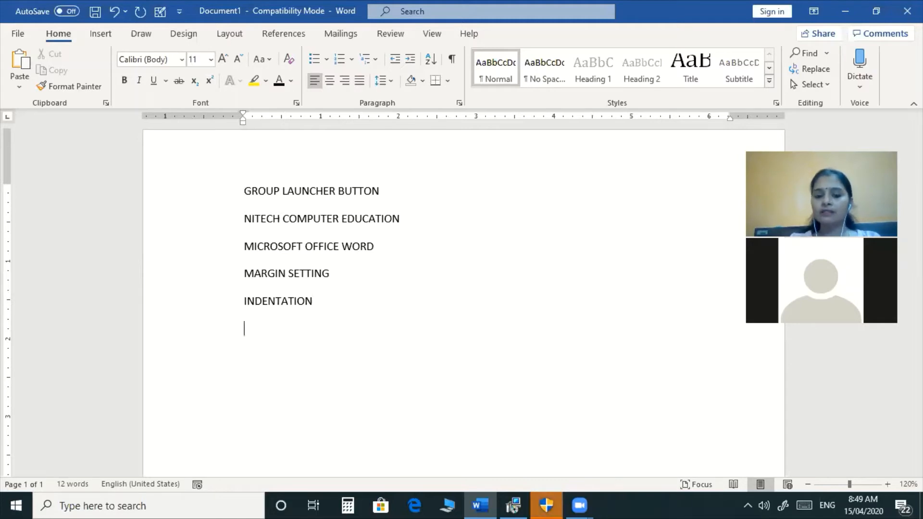
{"action": "key", "text": "Return"}
{"action": "type", "text": "TAB S"}
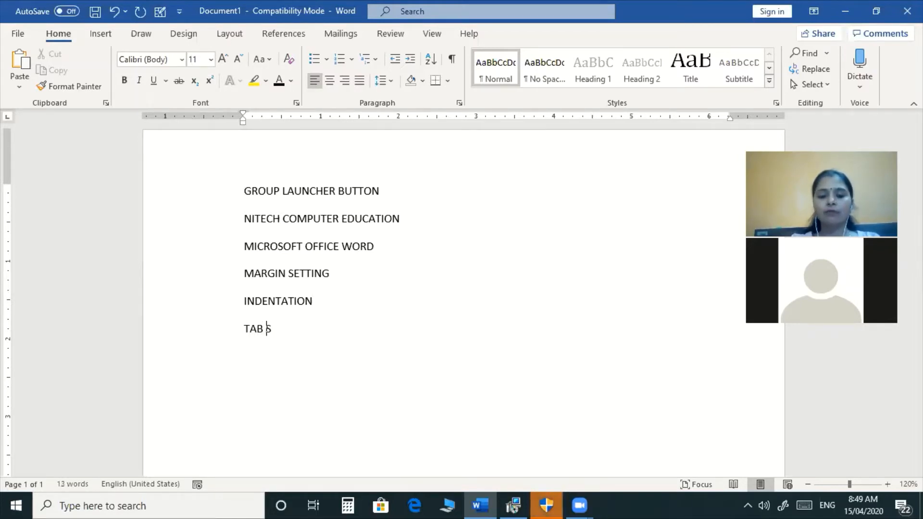
{"action": "type", "text": "ETTING"}
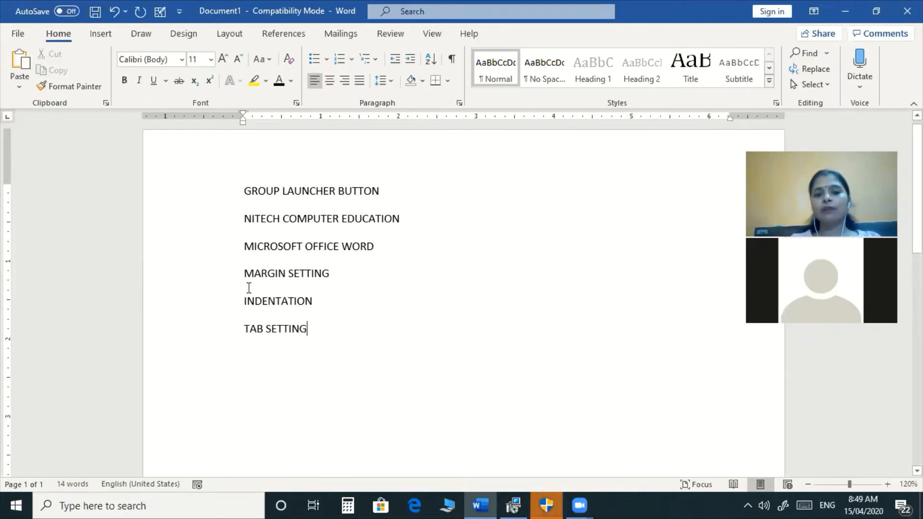
{"action": "left_click_drag", "start_coordinate": [239, 270], "coordinate": [335, 341]}
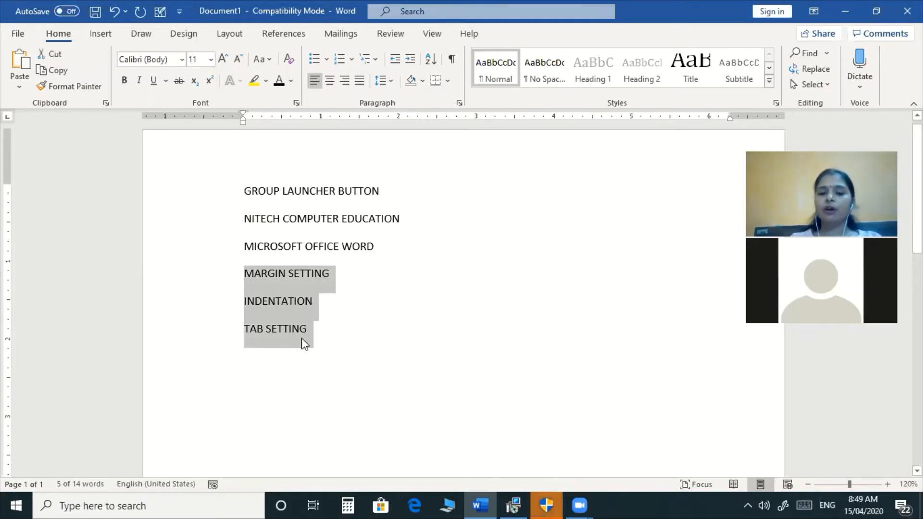
{"action": "left_click", "coordinate": [338, 345]}
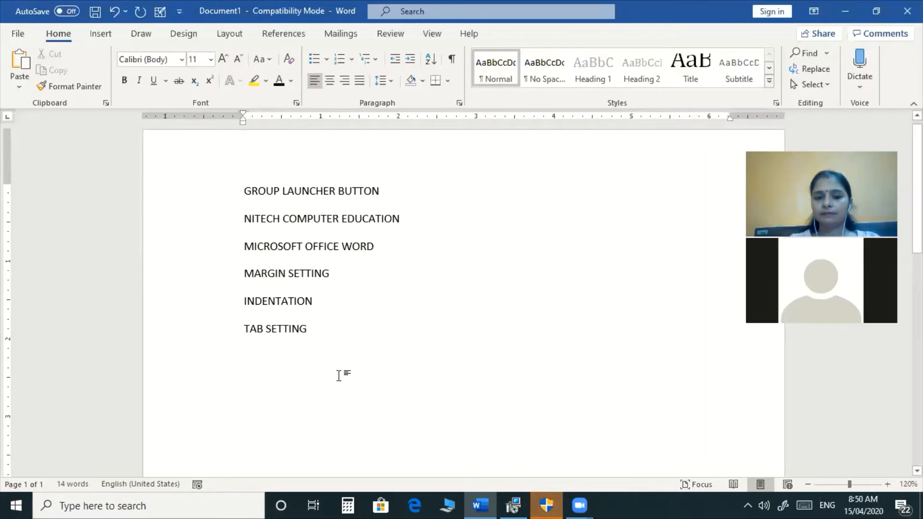
Add lines FRIST LINE INDENT HANGING INDENT and TAB STOP BUTTON, then start STATUS BAR.
{"action": "key", "text": "Return"}
{"action": "type", "text": "FR"}
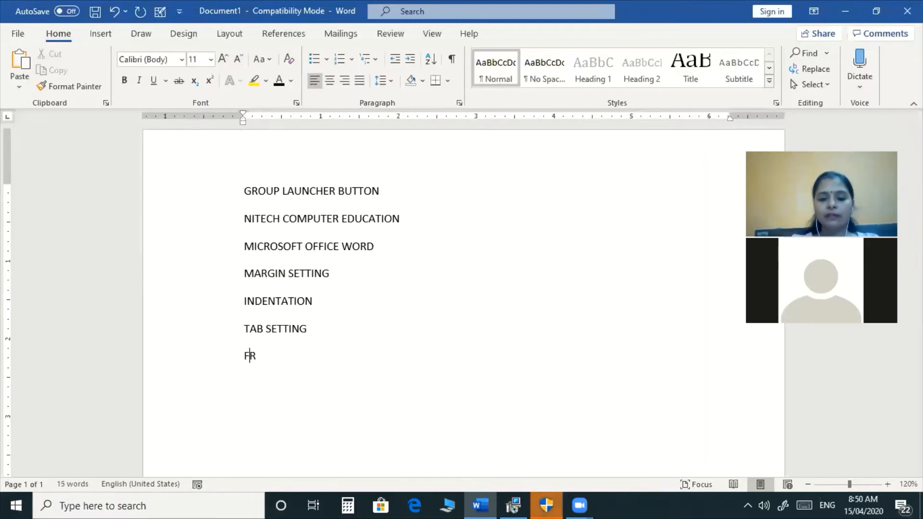
{"action": "type", "text": "IST LIN"}
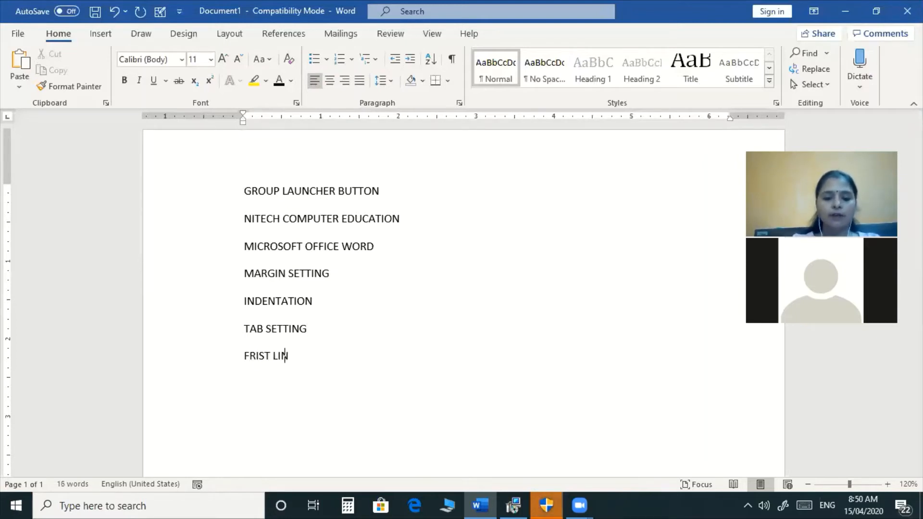
{"action": "type", "text": "E INDENT "}
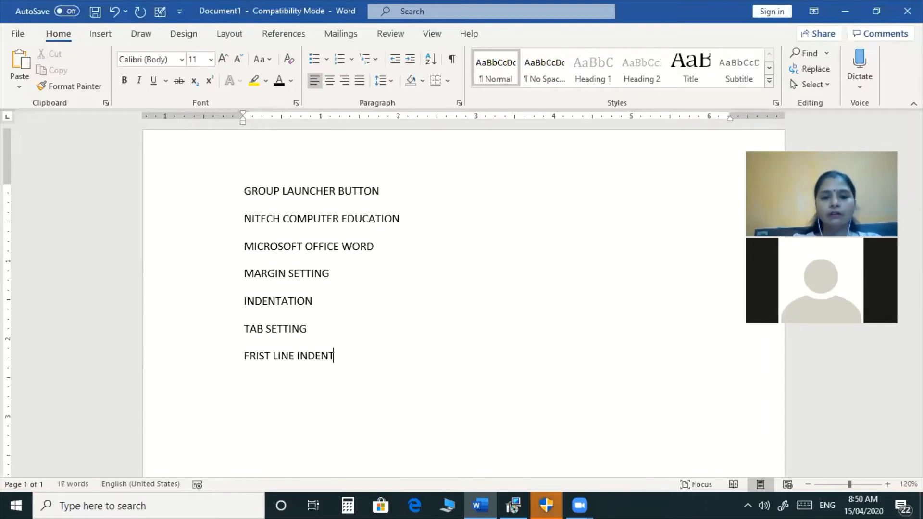
{"action": "type", "text": "HAN"}
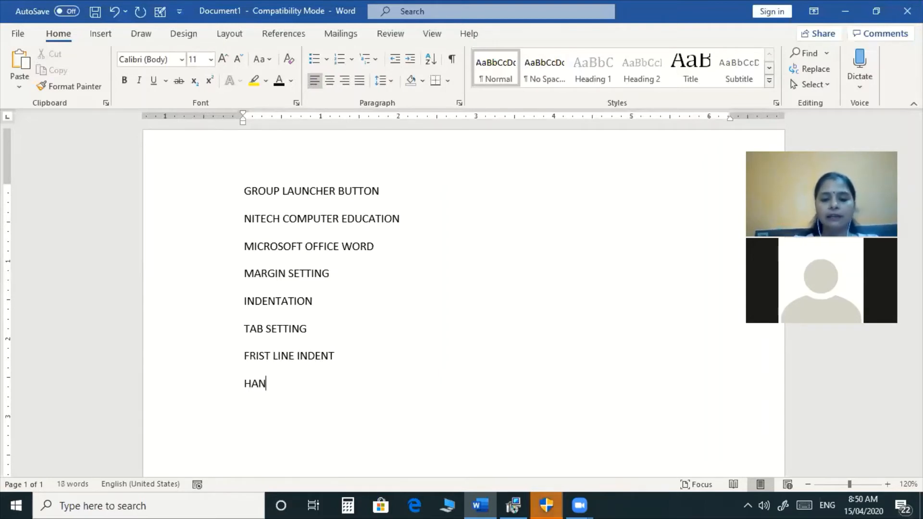
{"action": "type", "text": "GING INDENT"}
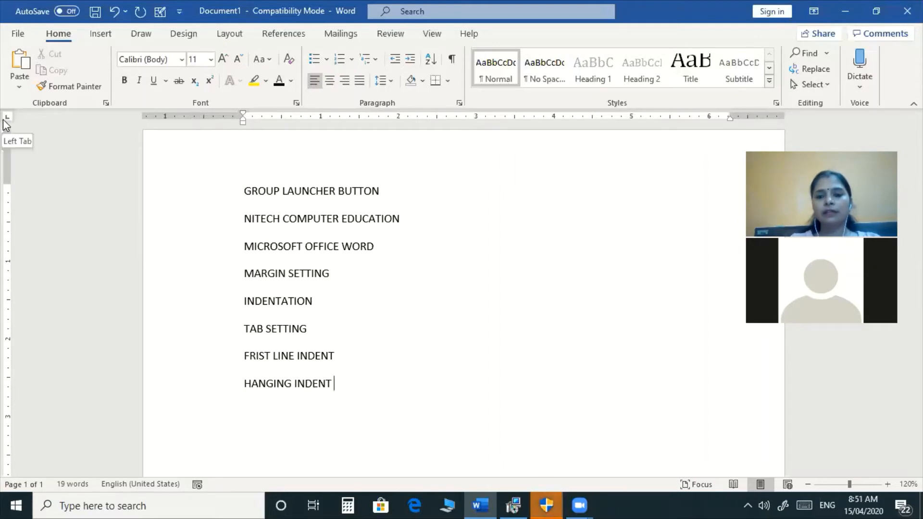
{"action": "key", "text": "Return"}
{"action": "type", "text": "TSB"}
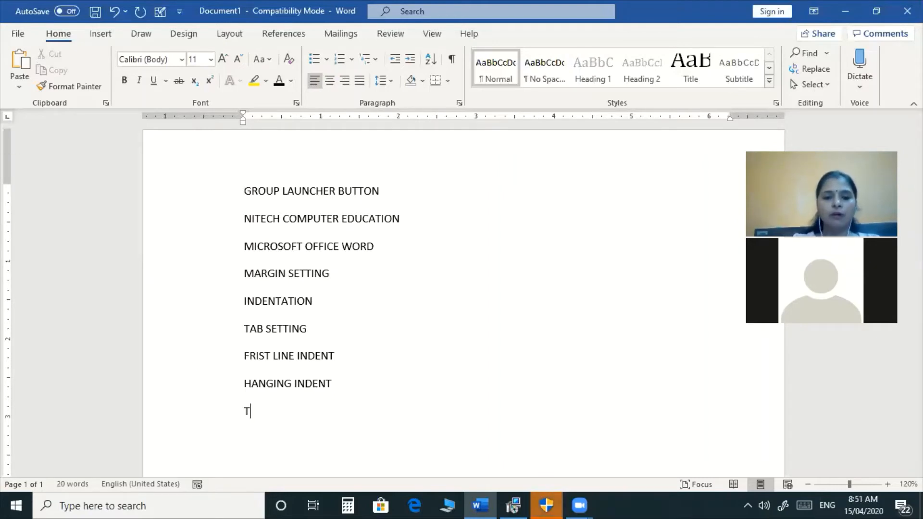
{"action": "key", "text": "BackSpace"}
{"action": "key", "text": "BackSpace"}
{"action": "type", "text": "A"}
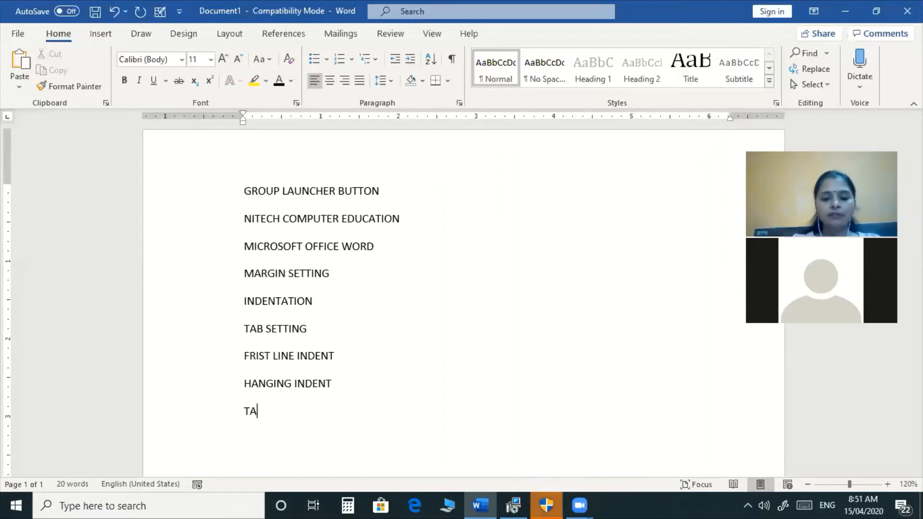
{"action": "type", "text": "B STO"}
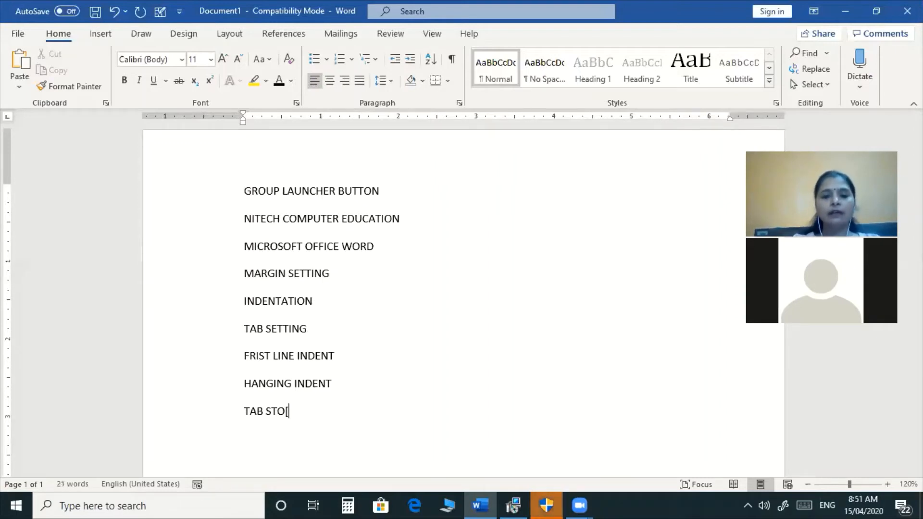
{"action": "type", "text": "P B"}
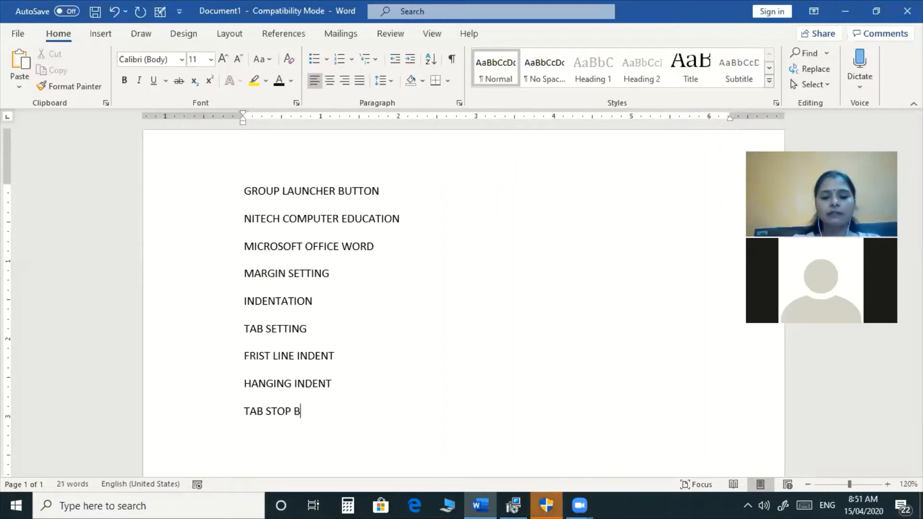
{"action": "type", "text": "UTTON"}
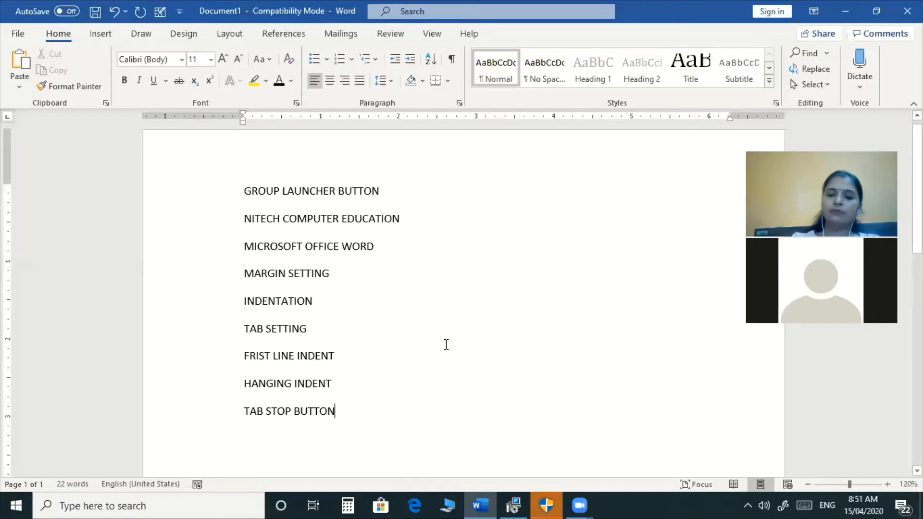
{"action": "key", "text": "Return"}
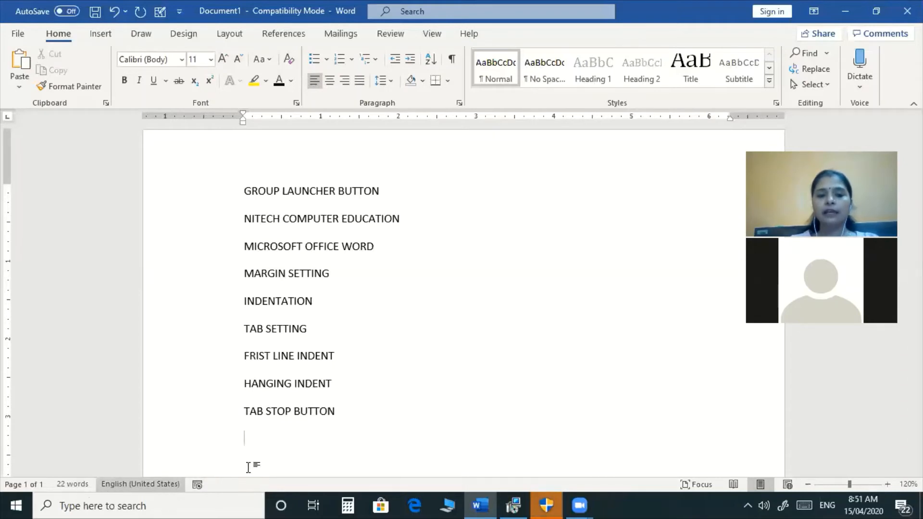
{"action": "type", "text": "STAT"}
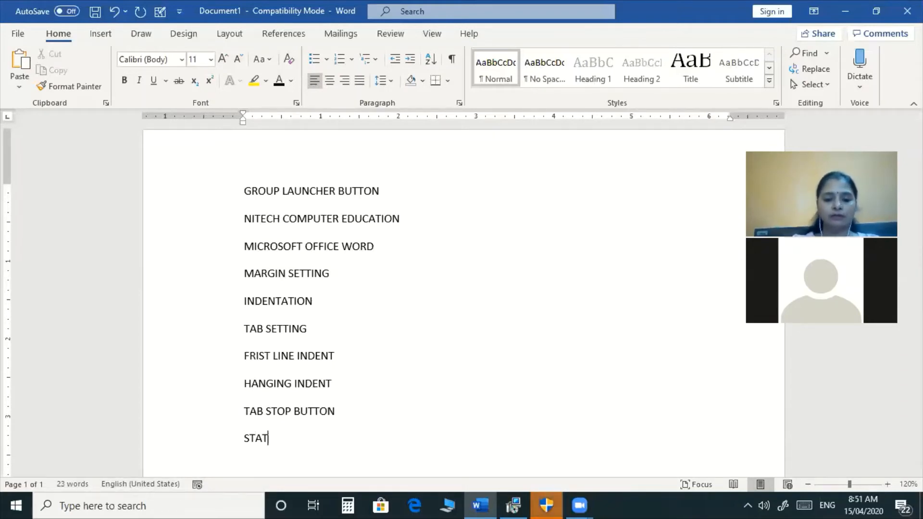
{"action": "type", "text": "US BAR"}
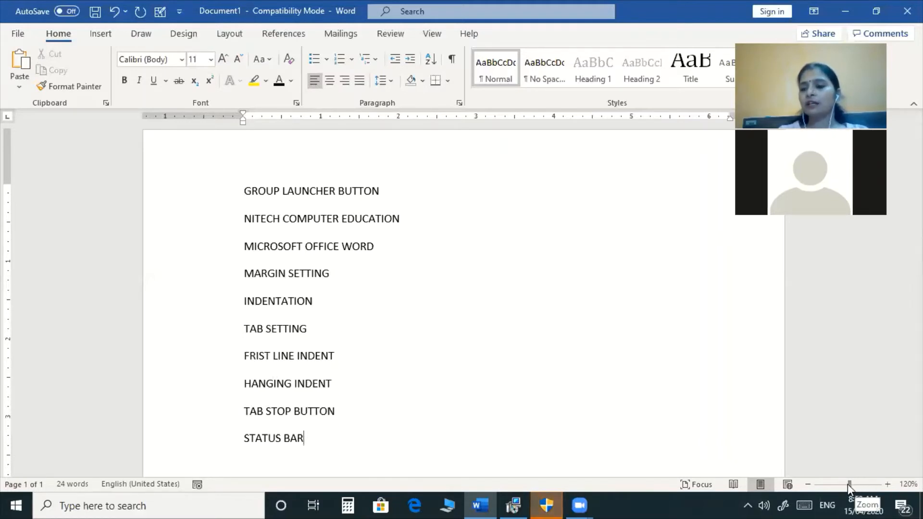
Zoom to 500%, then 10%, back to 100%, and step up to 130%.
{"action": "left_click_drag", "start_coordinate": [850, 484], "coordinate": [889, 485]}
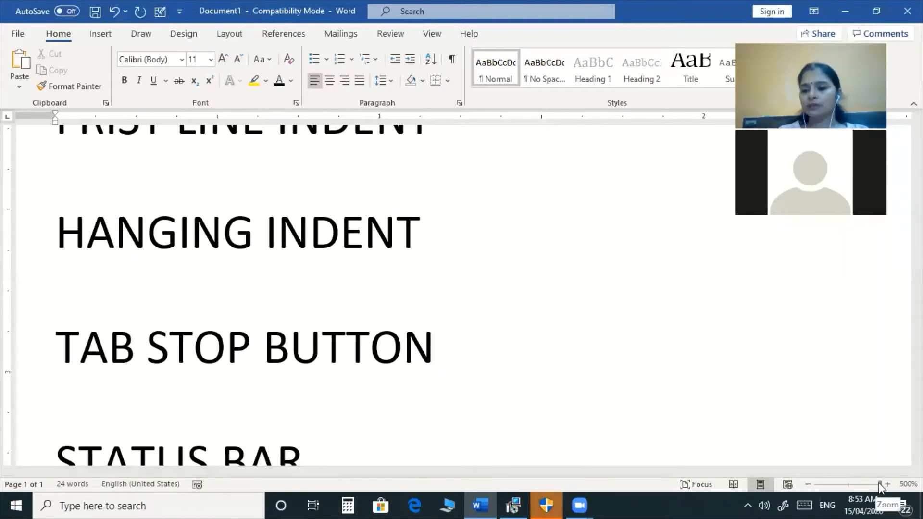
{"action": "left_click_drag", "start_coordinate": [880, 487], "coordinate": [812, 489]}
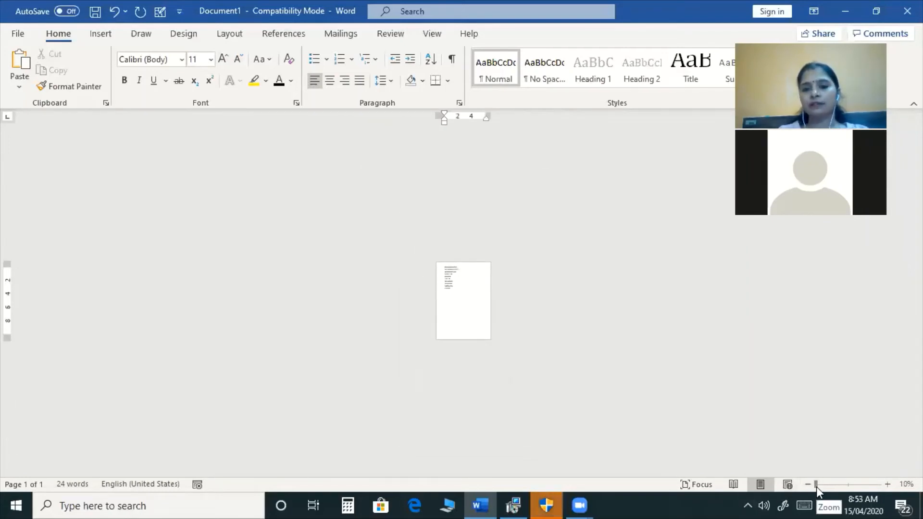
{"action": "left_click_drag", "start_coordinate": [817, 486], "coordinate": [849, 483]}
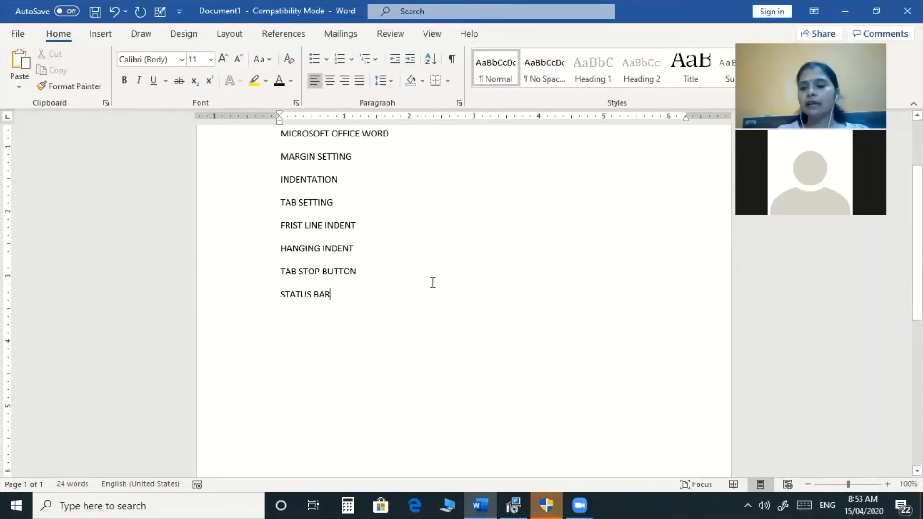
{"action": "left_click", "coordinate": [887, 484]}
{"action": "left_click", "coordinate": [887, 484]}
{"action": "left_click", "coordinate": [887, 484]}
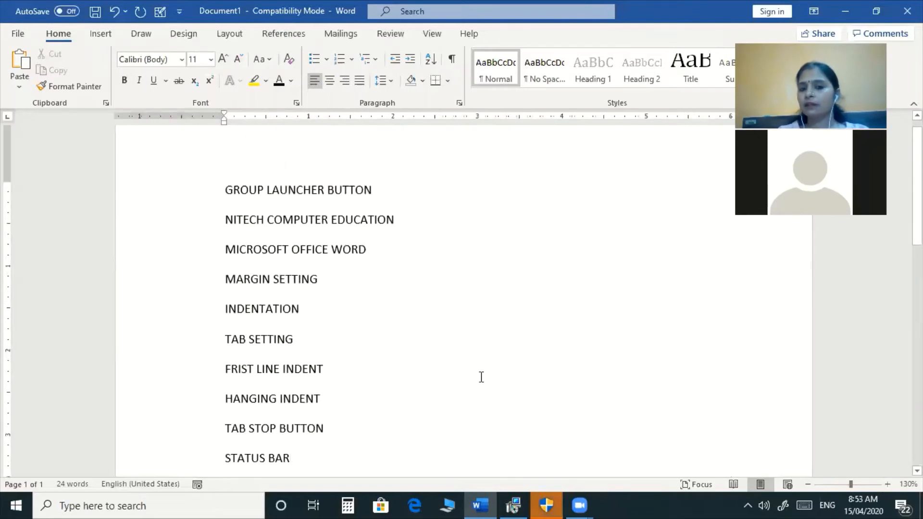
{"action": "scroll", "coordinate": [334, 379], "scroll_direction": "down", "scroll_amount": 1}
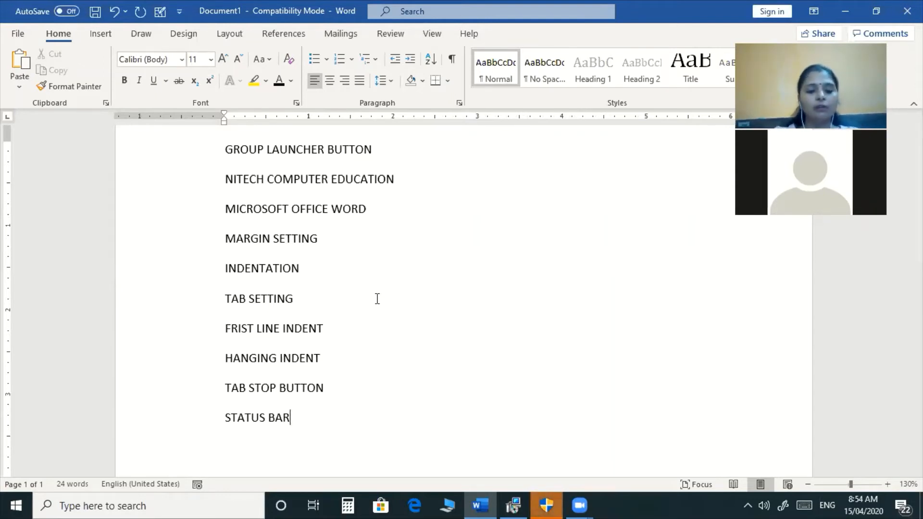
Close the document without saving and show the File > New template gallery.
{"action": "key", "text": "ctrl+w"}
{"action": "key", "text": "n"}
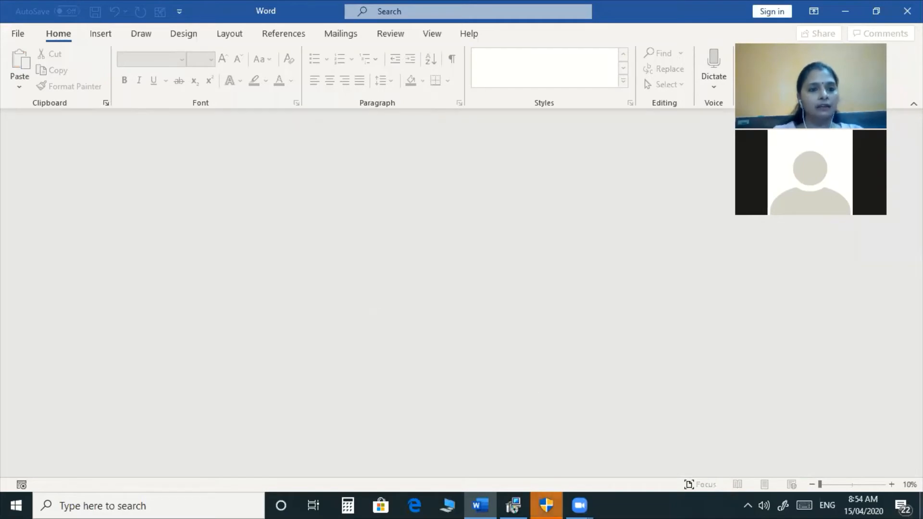
{"action": "left_click", "coordinate": [16, 36]}
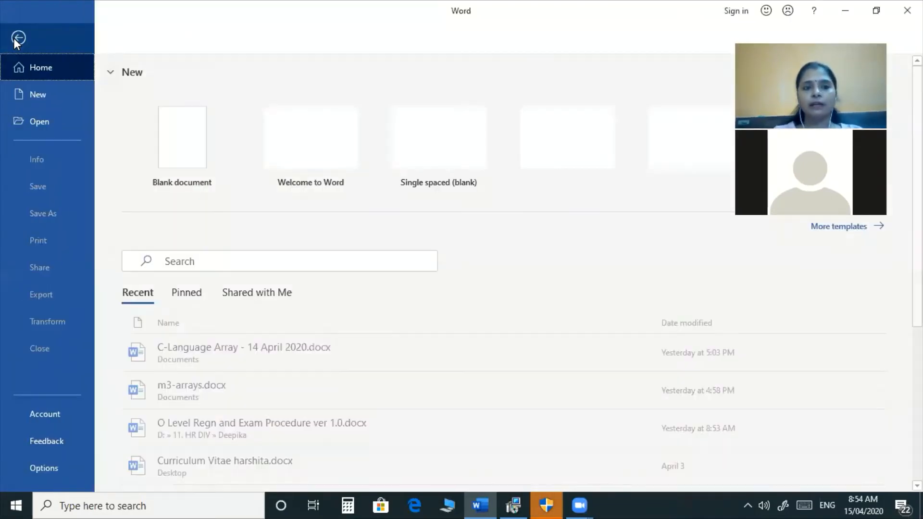
{"action": "left_click", "coordinate": [45, 95]}
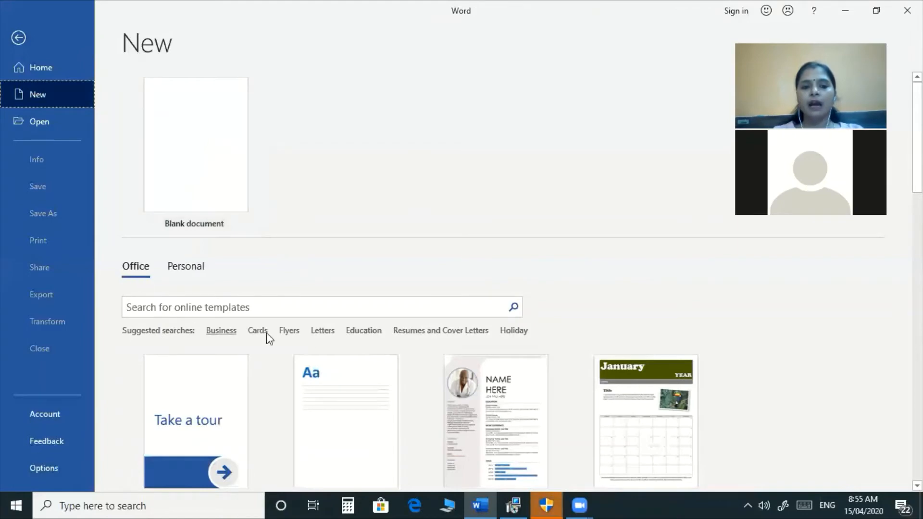
{"action": "scroll", "coordinate": [356, 358], "scroll_direction": "down", "scroll_amount": 3}
{"action": "scroll", "coordinate": [356, 355], "scroll_direction": "down", "scroll_amount": 1}
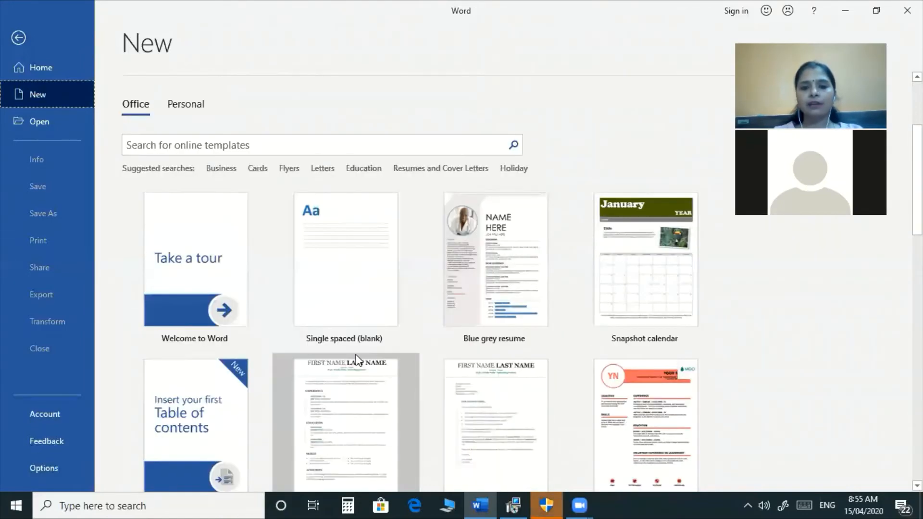
{"action": "scroll", "coordinate": [356, 358], "scroll_direction": "down", "scroll_amount": 1}
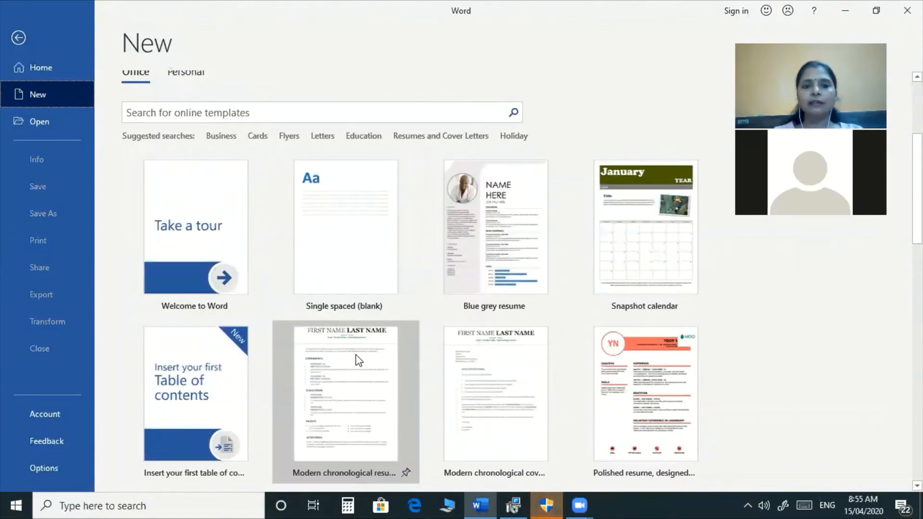
{"action": "scroll", "coordinate": [359, 361], "scroll_direction": "down", "scroll_amount": 2}
{"action": "scroll", "coordinate": [358, 360], "scroll_direction": "down", "scroll_amount": 3}
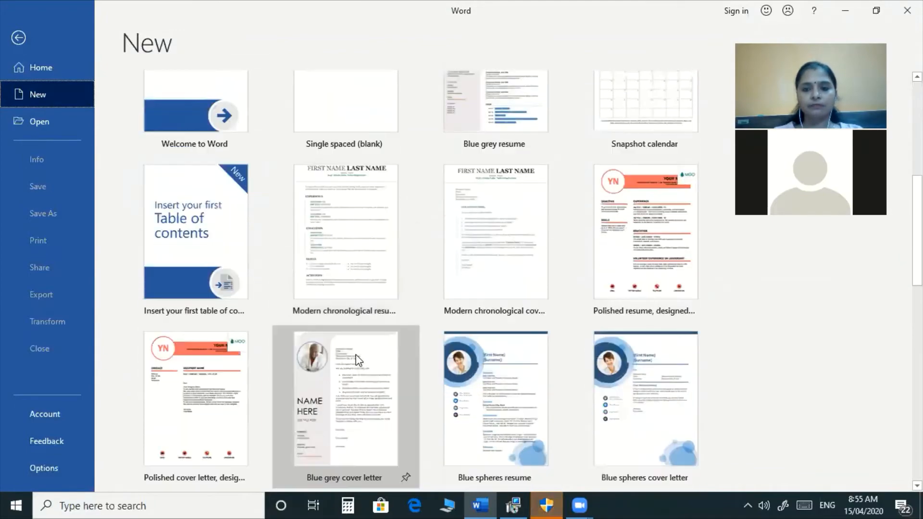
{"action": "scroll", "coordinate": [358, 361], "scroll_direction": "down", "scroll_amount": 3}
{"action": "scroll", "coordinate": [356, 361], "scroll_direction": "down", "scroll_amount": 2}
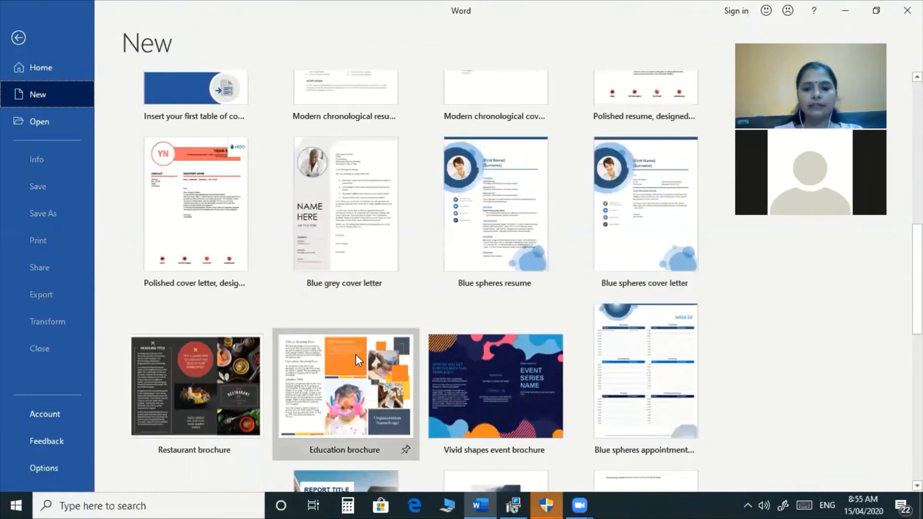
{"action": "scroll", "coordinate": [356, 361], "scroll_direction": "down", "scroll_amount": 5}
{"action": "scroll", "coordinate": [356, 356], "scroll_direction": "down", "scroll_amount": 3}
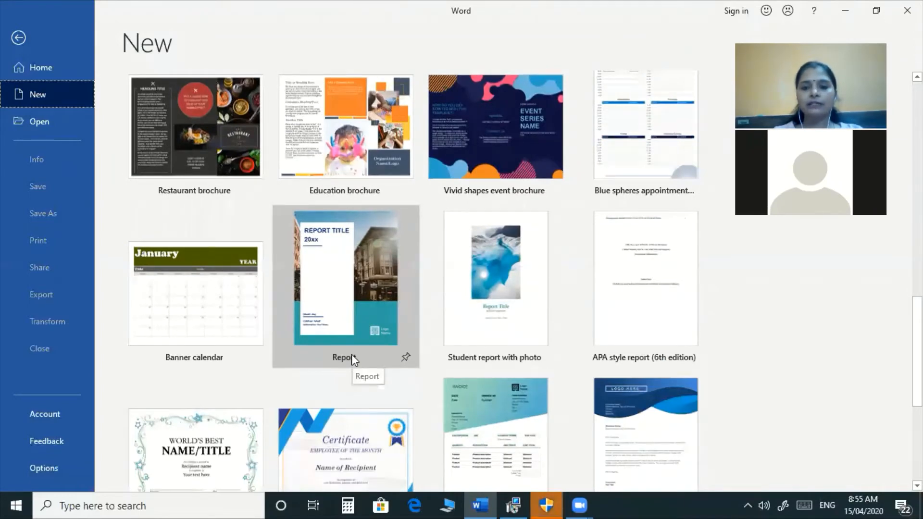
{"action": "scroll", "coordinate": [353, 361], "scroll_direction": "down", "scroll_amount": 3}
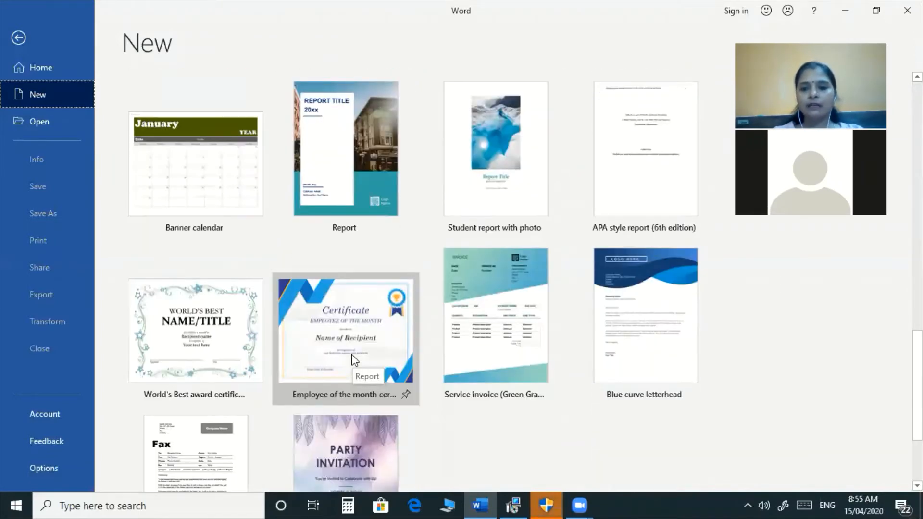
{"action": "scroll", "coordinate": [351, 354], "scroll_direction": "down", "scroll_amount": 3}
{"action": "scroll", "coordinate": [351, 354], "scroll_direction": "down", "scroll_amount": 1}
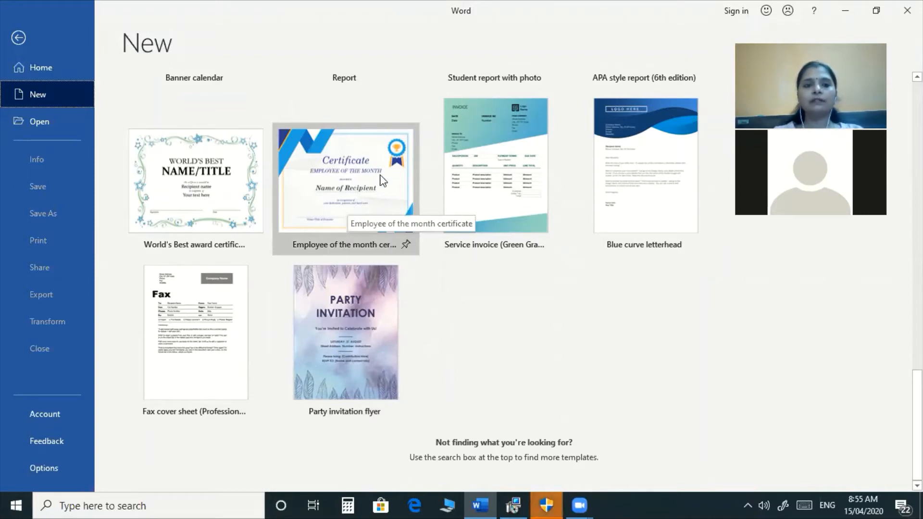
{"action": "scroll", "coordinate": [468, 168], "scroll_direction": "up", "scroll_amount": 1}
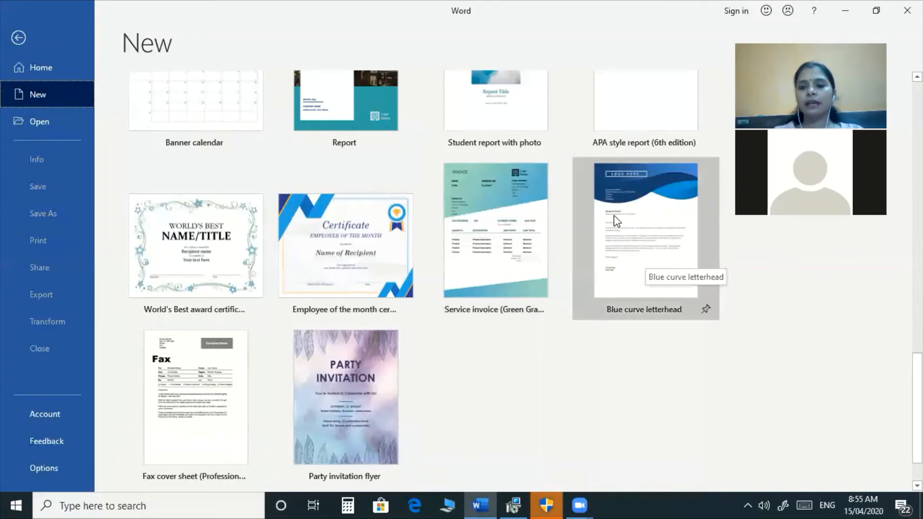
{"action": "scroll", "coordinate": [637, 223], "scroll_direction": "up", "scroll_amount": 5}
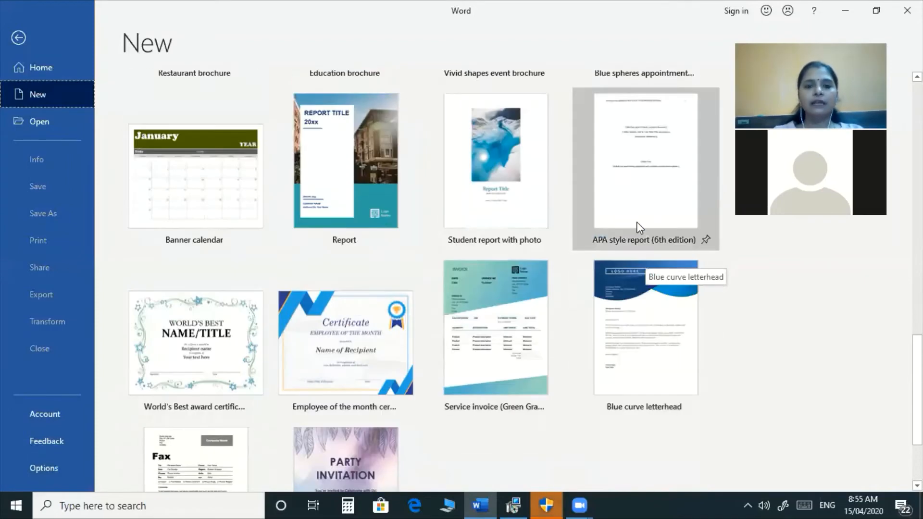
{"action": "scroll", "coordinate": [639, 226], "scroll_direction": "up", "scroll_amount": 2}
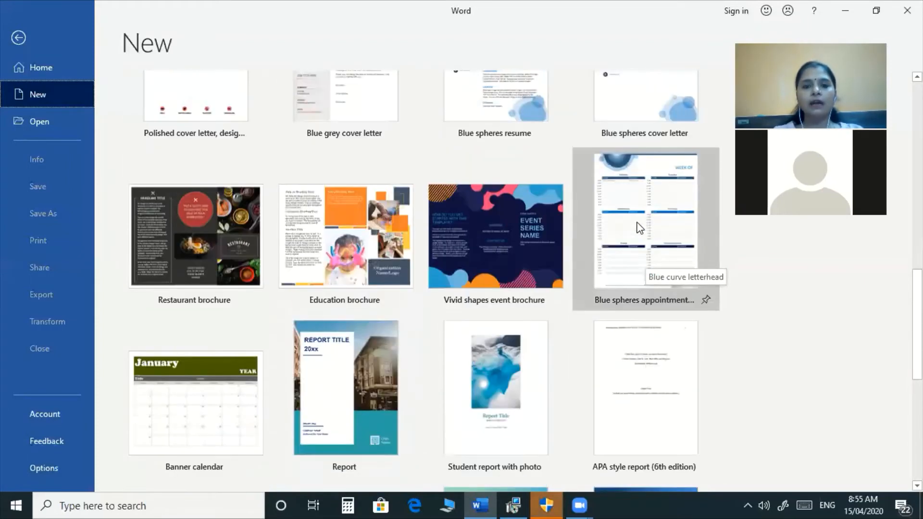
{"action": "scroll", "coordinate": [640, 227], "scroll_direction": "up", "scroll_amount": 3}
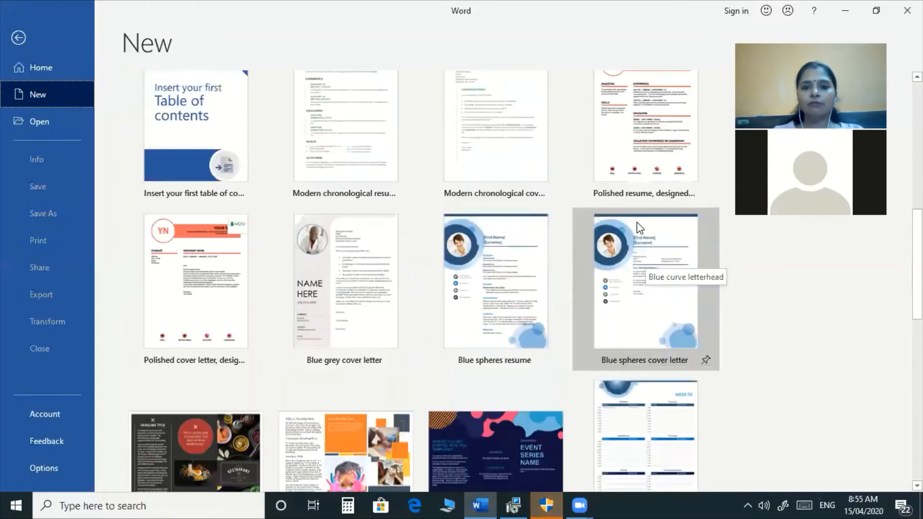
{"action": "scroll", "coordinate": [640, 228], "scroll_direction": "up", "scroll_amount": 3}
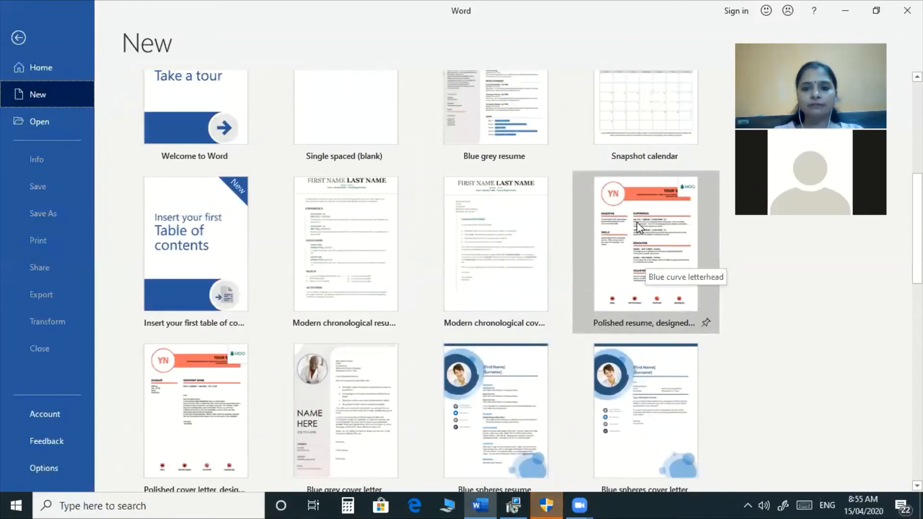
{"action": "scroll", "coordinate": [639, 227], "scroll_direction": "up", "scroll_amount": 2}
{"action": "scroll", "coordinate": [640, 228], "scroll_direction": "down", "scroll_amount": 4}
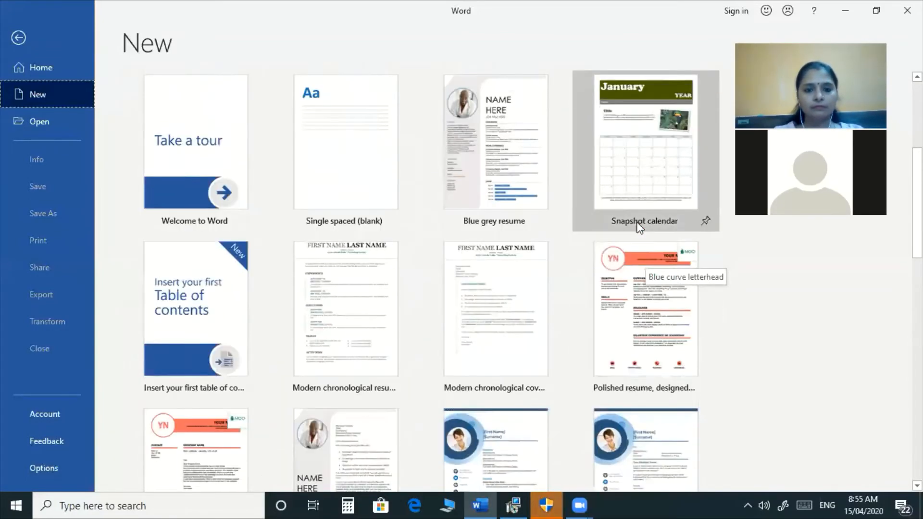
{"action": "scroll", "coordinate": [639, 228], "scroll_direction": "down", "scroll_amount": 8}
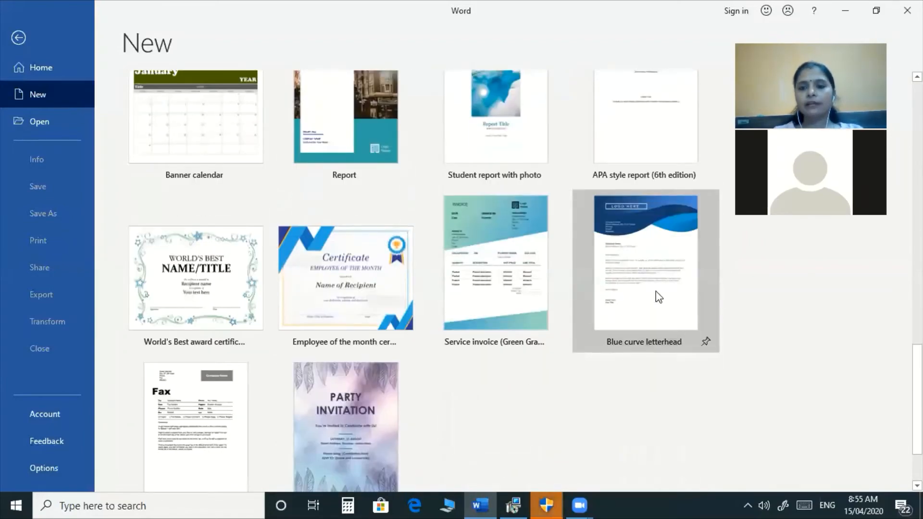
Preview the Blue curve letterhead template and create Document2 from it.
{"action": "left_click", "coordinate": [659, 296]}
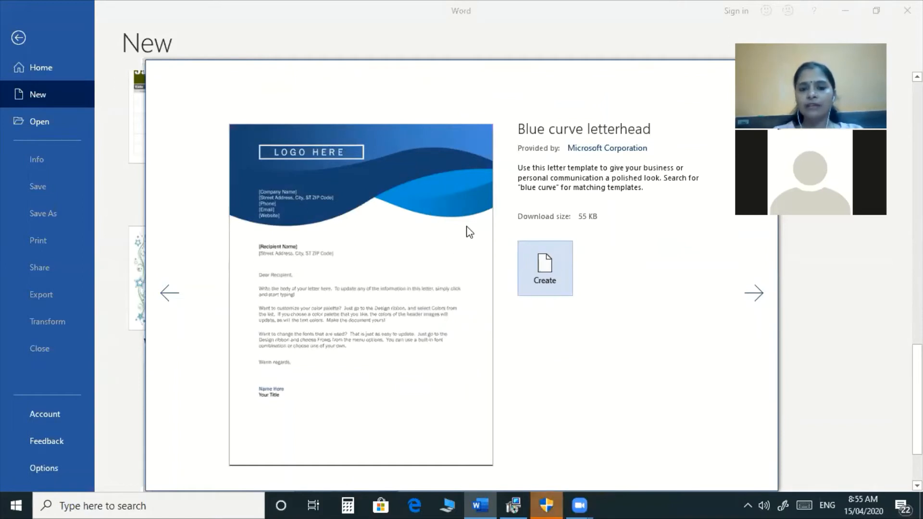
{"action": "left_click", "coordinate": [546, 268]}
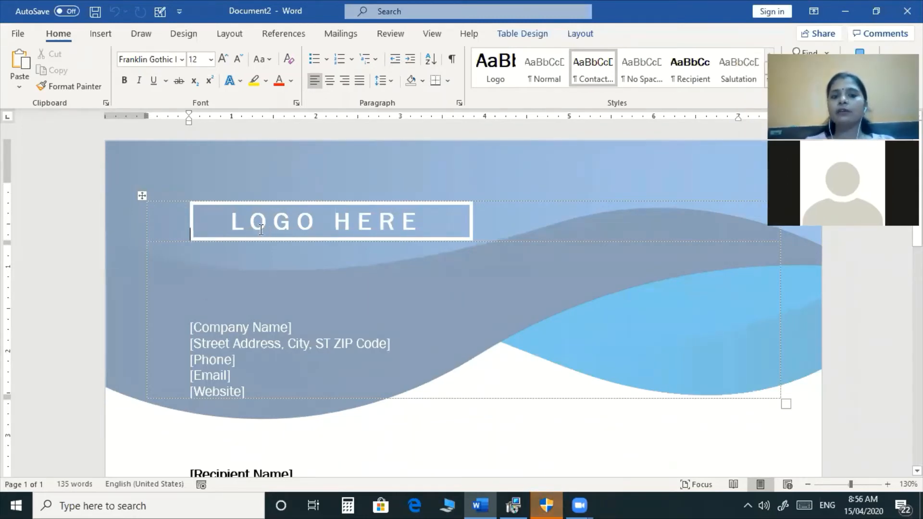
Replace the [Company Name] placeholder with NITECH COMPUTER EDUCATION.
{"action": "left_click", "coordinate": [235, 222]}
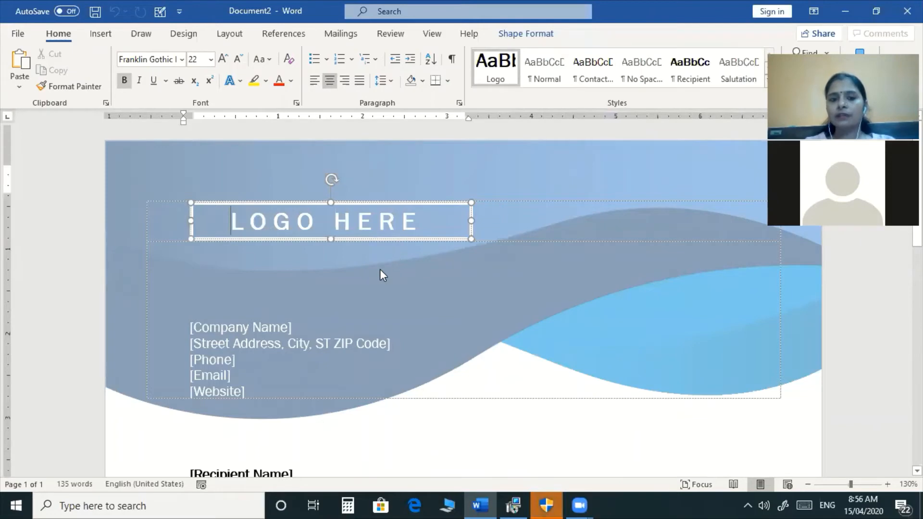
{"action": "scroll", "coordinate": [382, 272], "scroll_direction": "down", "scroll_amount": 3}
{"action": "left_click", "coordinate": [230, 297]}
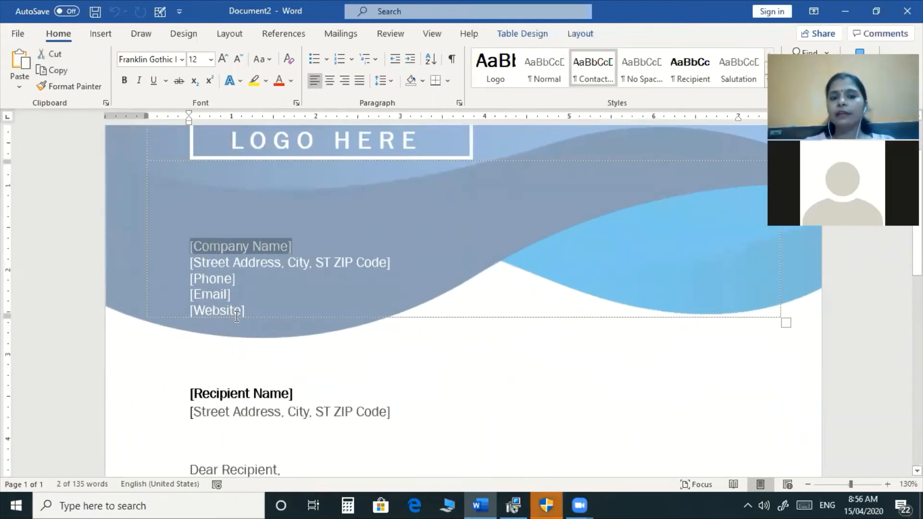
{"action": "left_click", "coordinate": [219, 263]}
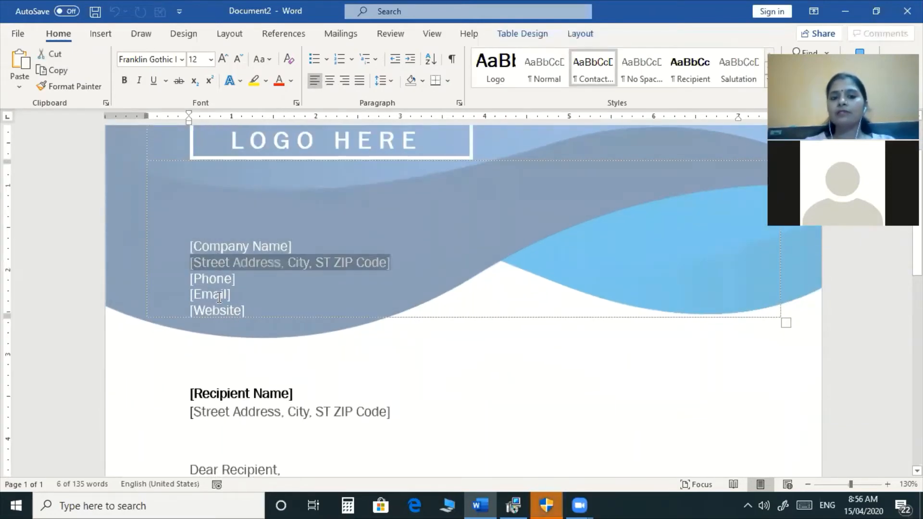
{"action": "left_click", "coordinate": [216, 282]}
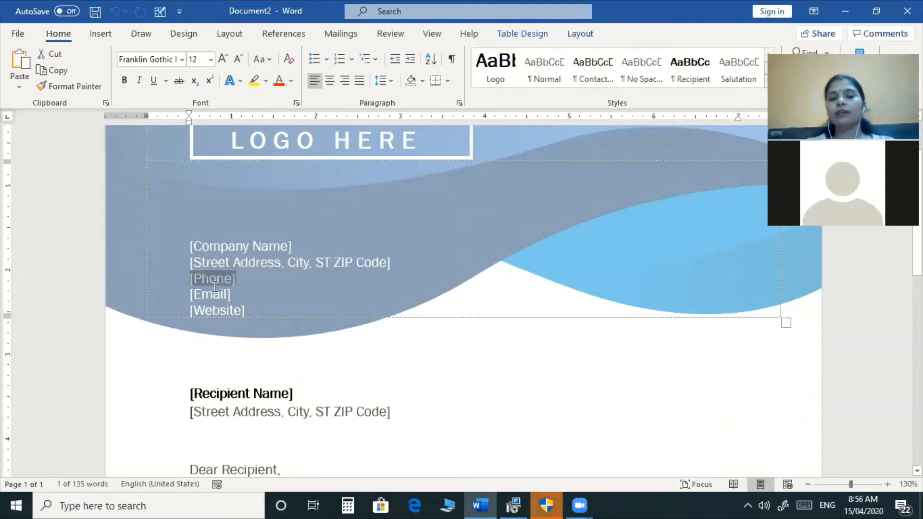
{"action": "left_click", "coordinate": [194, 247]}
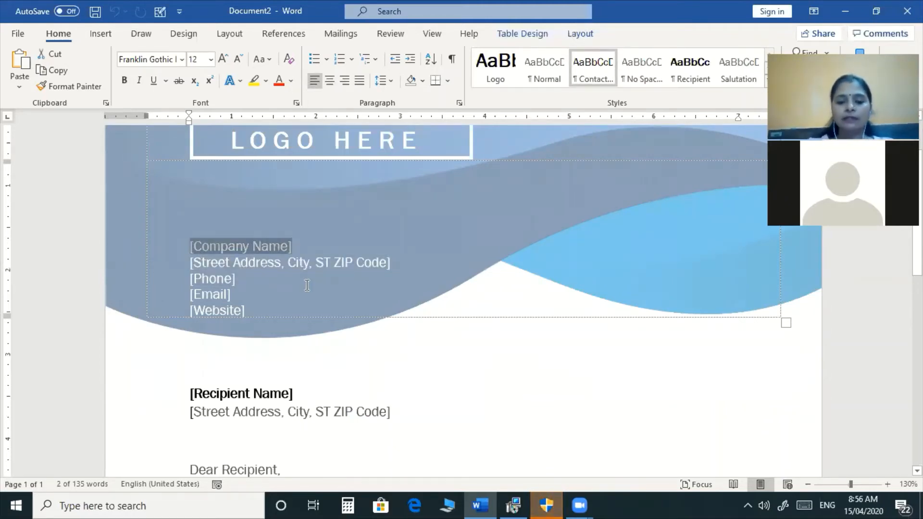
{"action": "type", "text": "NITECH COMPUTER EDUCATI"}
{"action": "key", "text": "BackSpace"}
{"action": "type", "text": "ION"}
Fill the street address, phone, e-mail and website lines with the company's contact details.
{"action": "key", "text": "Down"}
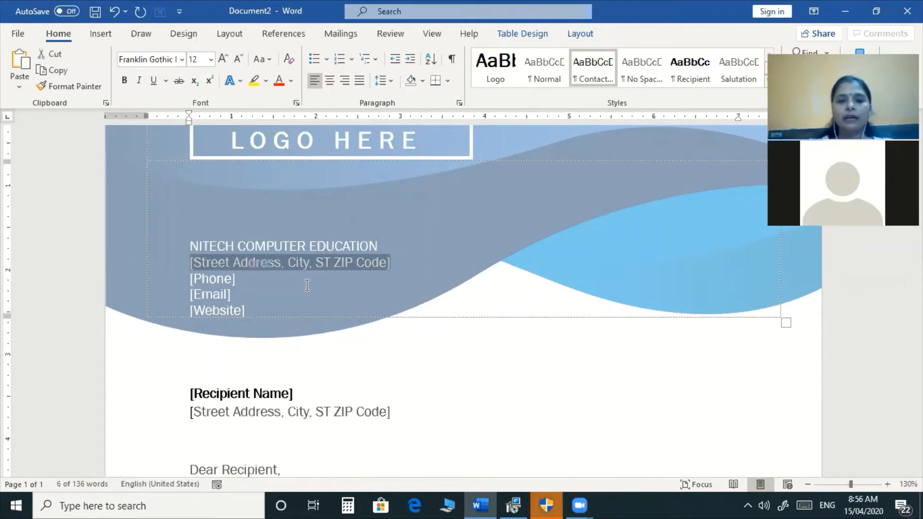
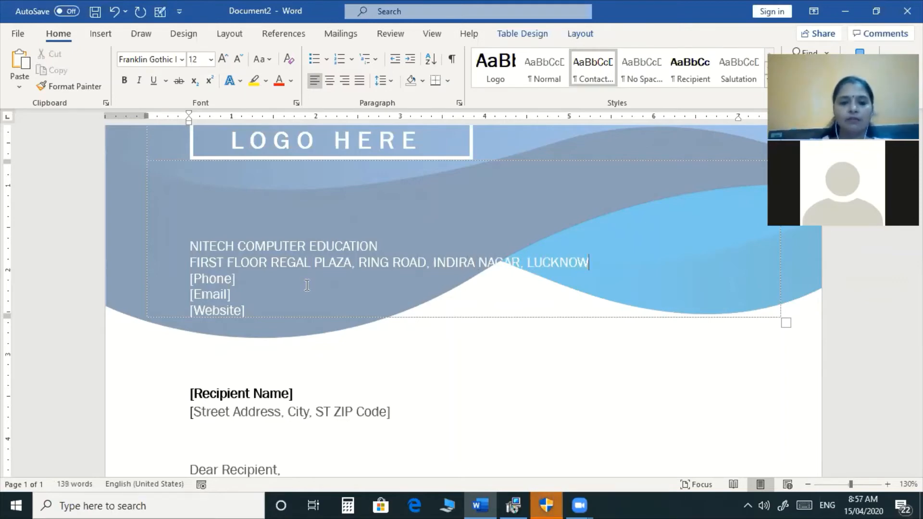
{"action": "key", "text": "Down"}
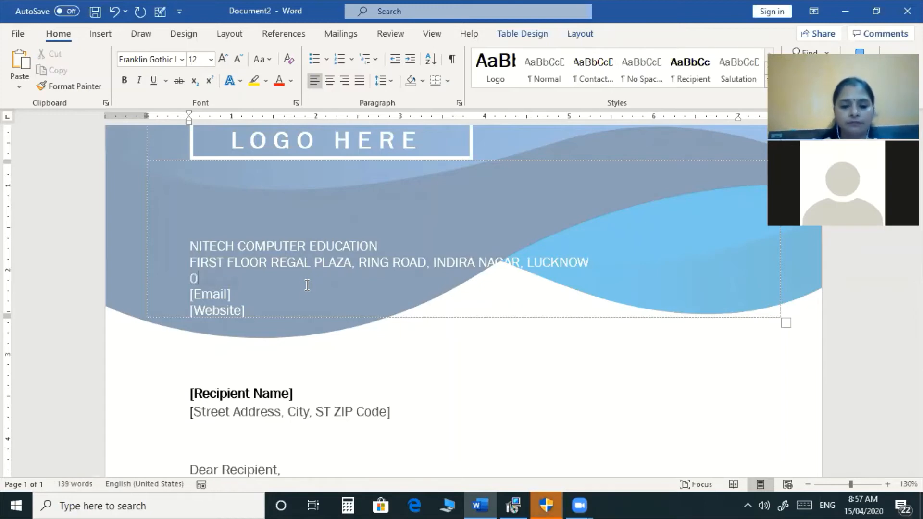
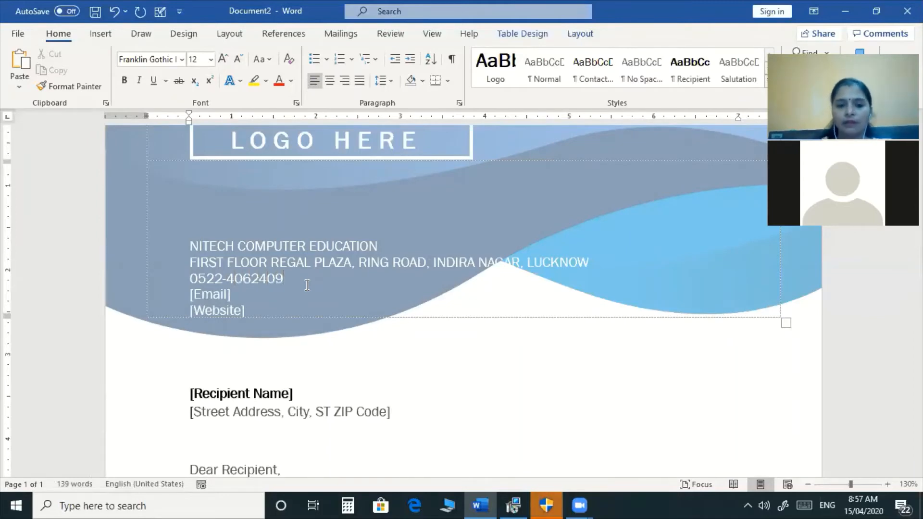
{"action": "key", "text": "Down"}
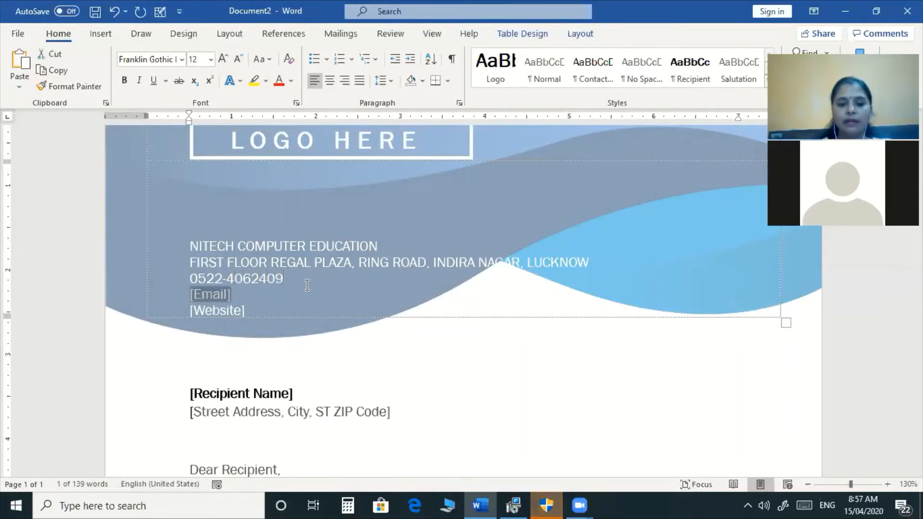
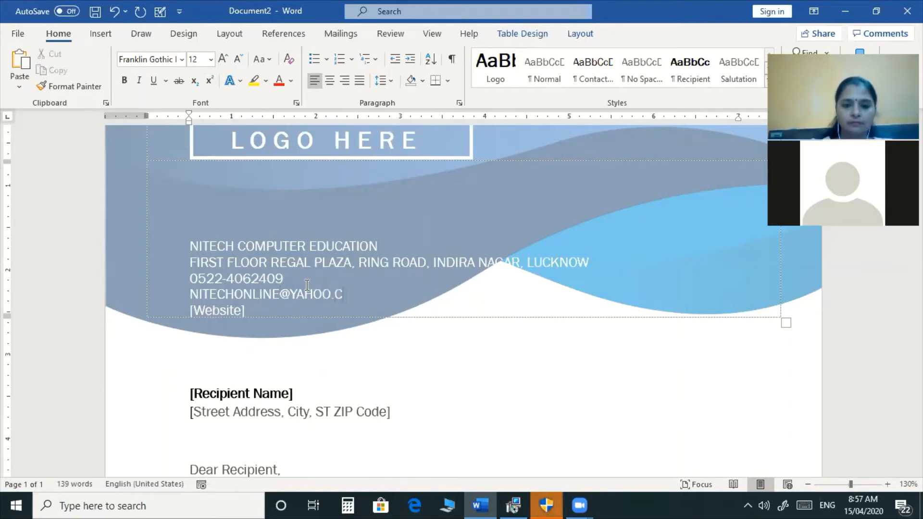
{"action": "key", "text": "Down"}
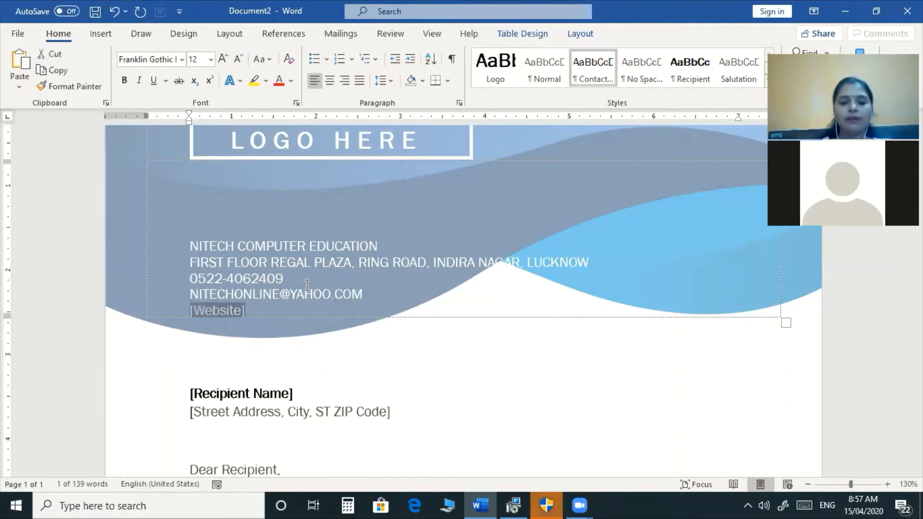
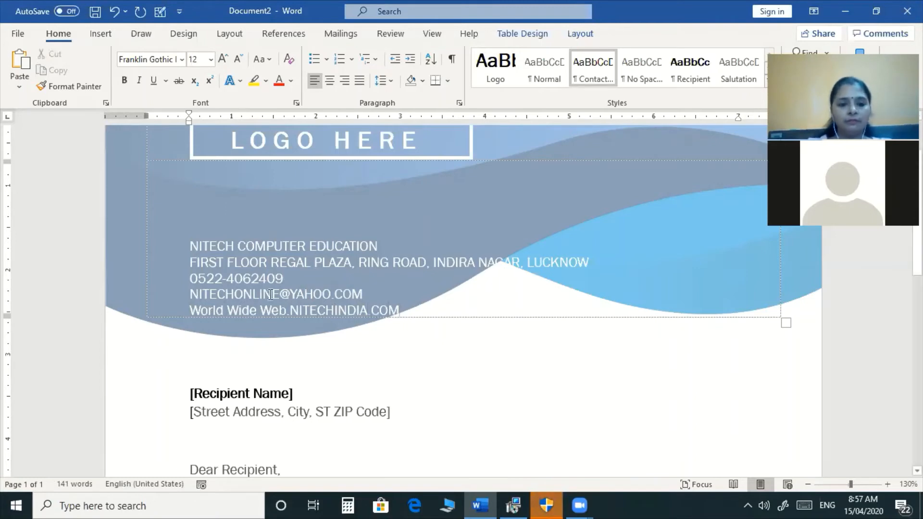
{"action": "scroll", "coordinate": [339, 354], "scroll_direction": "down", "scroll_amount": 3}
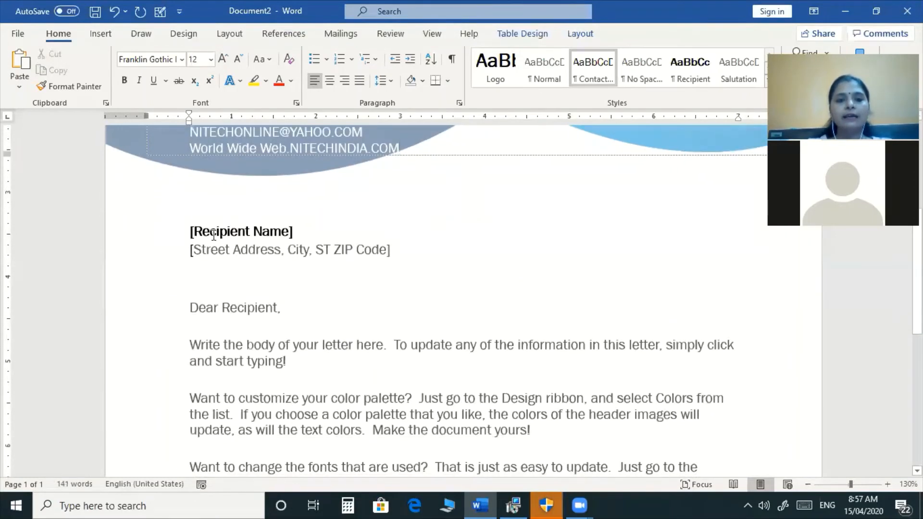
{"action": "left_click", "coordinate": [214, 234]}
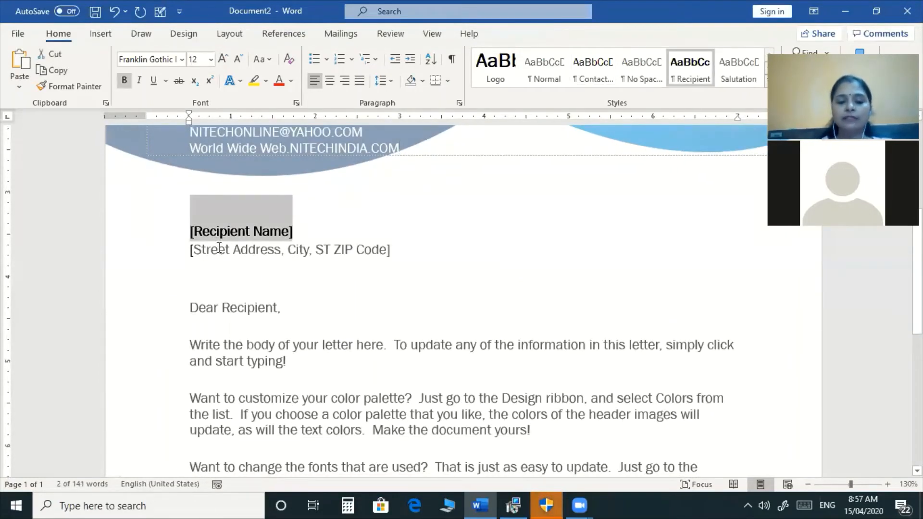
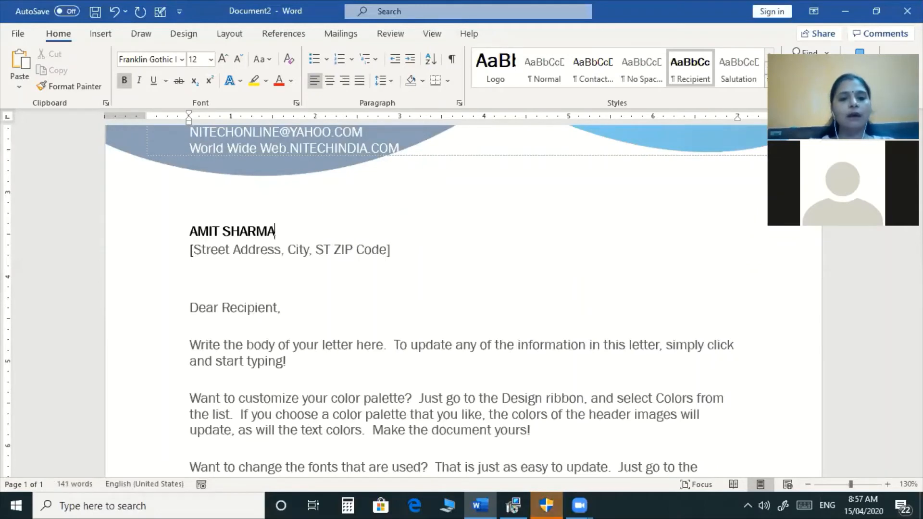
{"action": "left_click", "coordinate": [290, 250]}
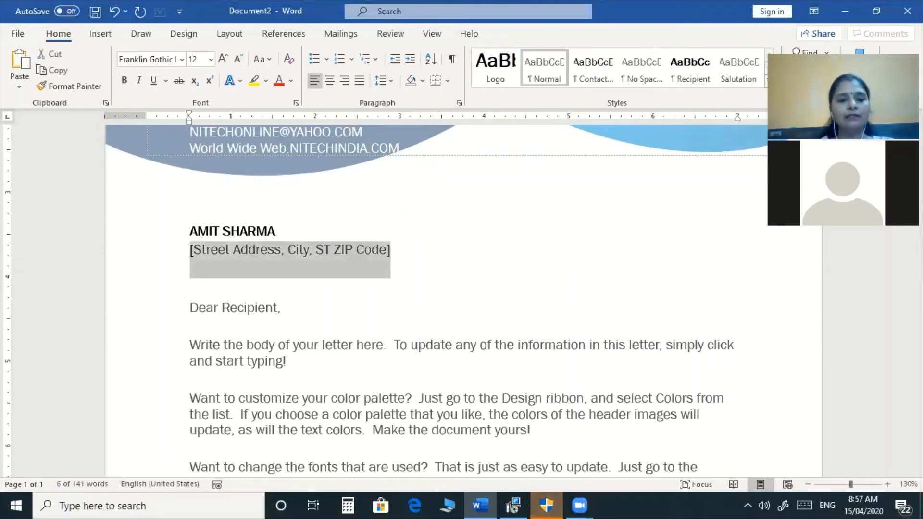
{"action": "key", "text": "Tab"}
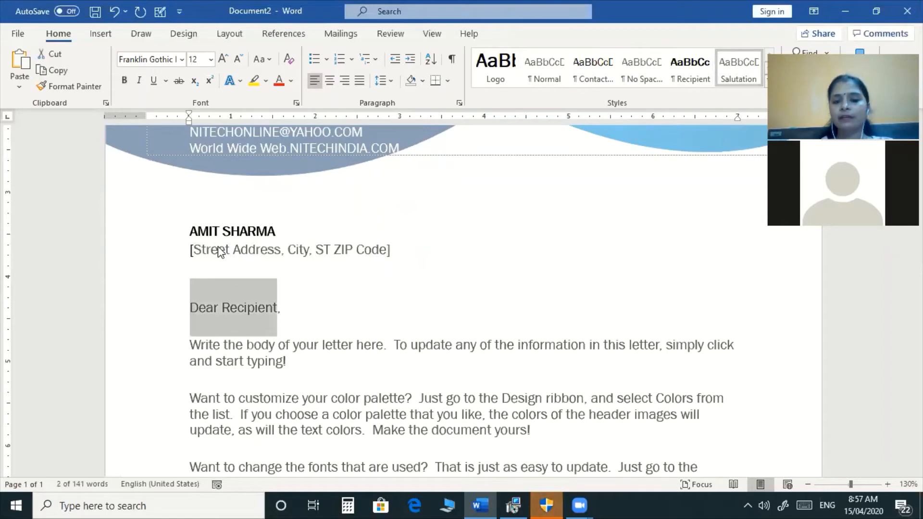
{"action": "key", "text": "Right"}
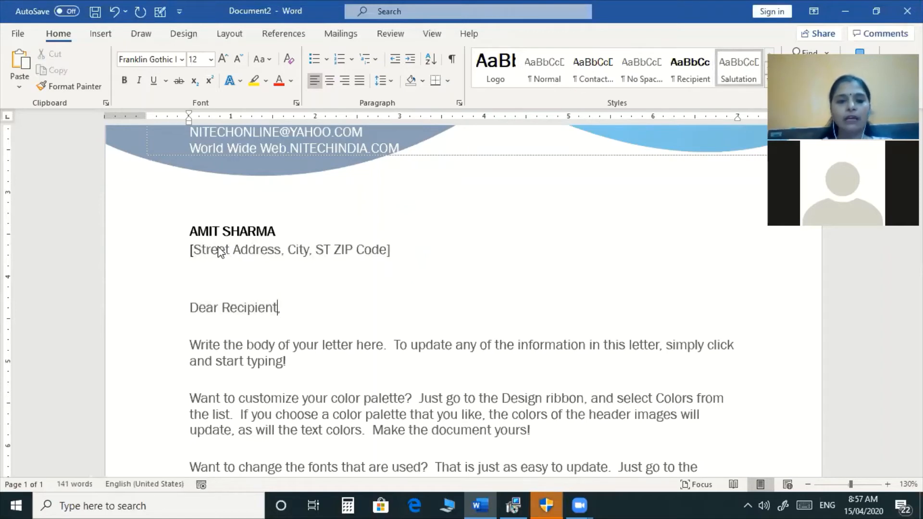
{"action": "key", "text": "shift+Home"}
{"action": "key", "text": "BackSpace"}
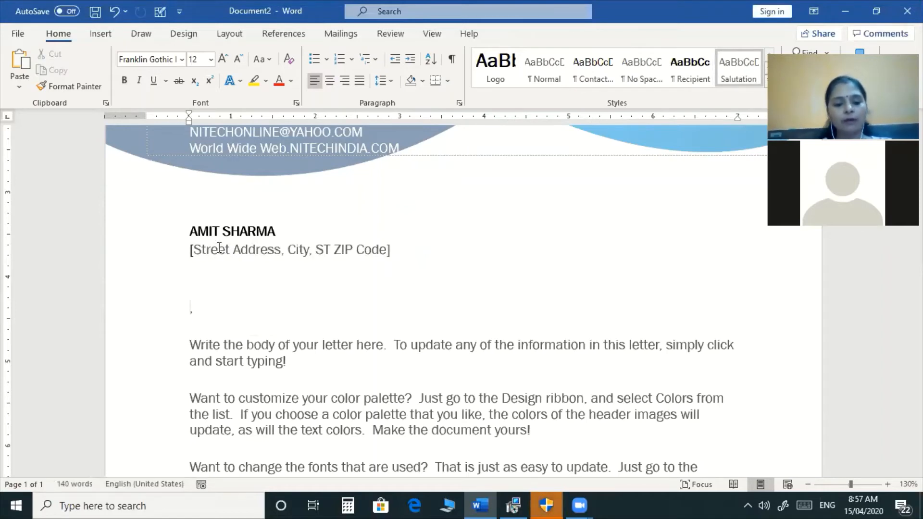
{"action": "key", "text": "ctrl+z"}
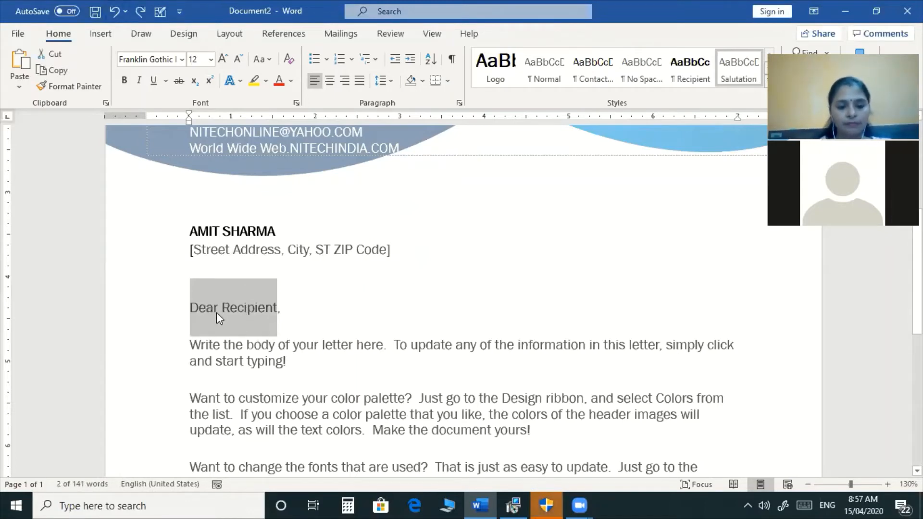
{"action": "type", "text": "dear "}
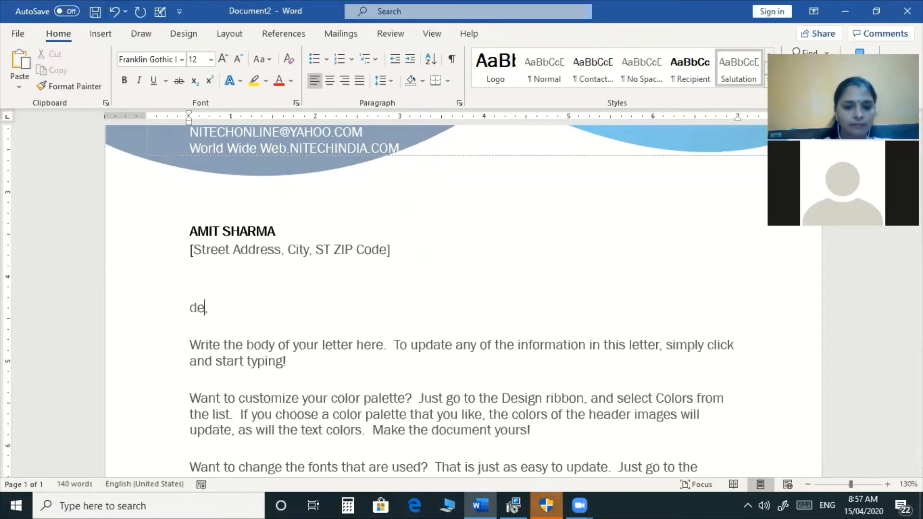
{"action": "type", "text": "Amit"}
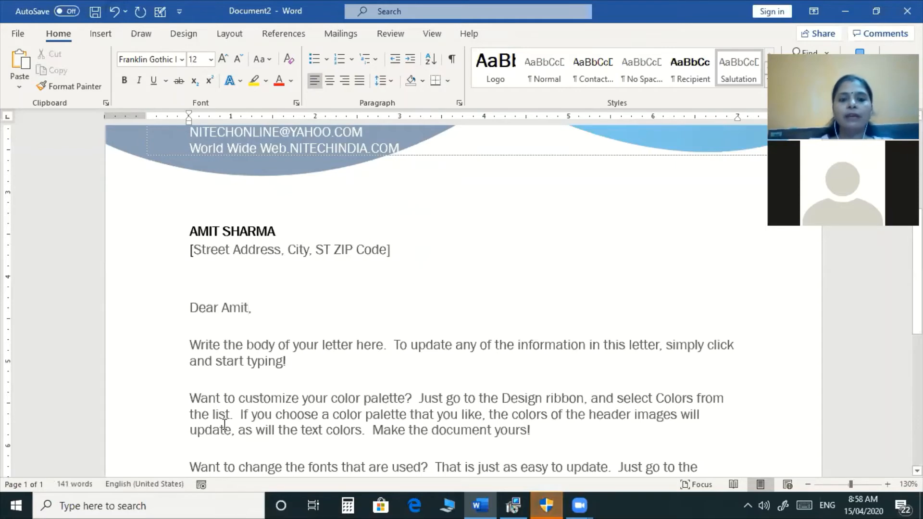
{"action": "scroll", "coordinate": [222, 420], "scroll_direction": "down", "scroll_amount": 5}
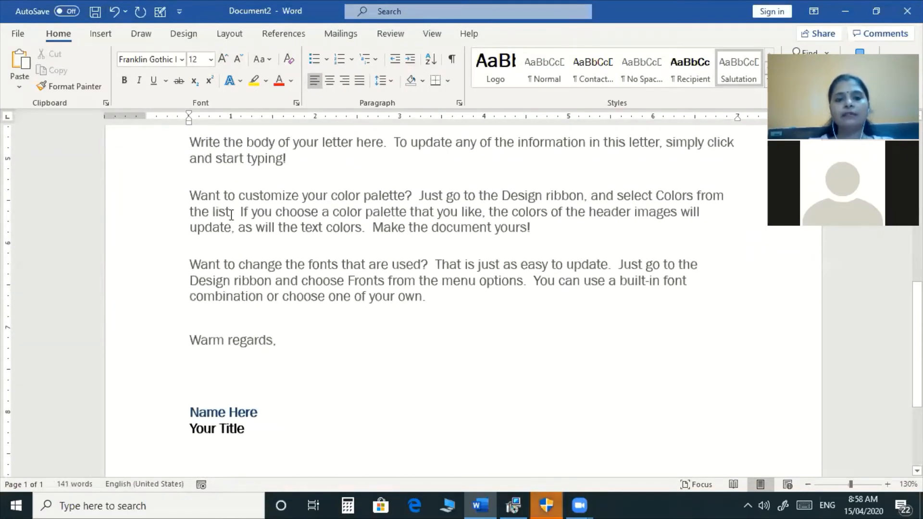
Replace the sample body with a notice of the Annual General Meeting on 25th May2020 at 10.00 Hrs.
{"action": "left_click_drag", "start_coordinate": [190, 142], "coordinate": [430, 318]}
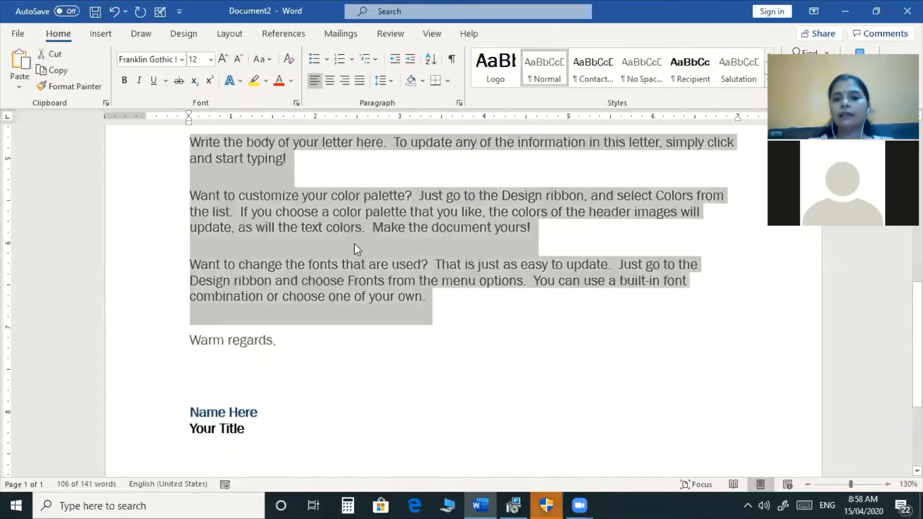
{"action": "scroll", "coordinate": [354, 244], "scroll_direction": "up", "scroll_amount": 3}
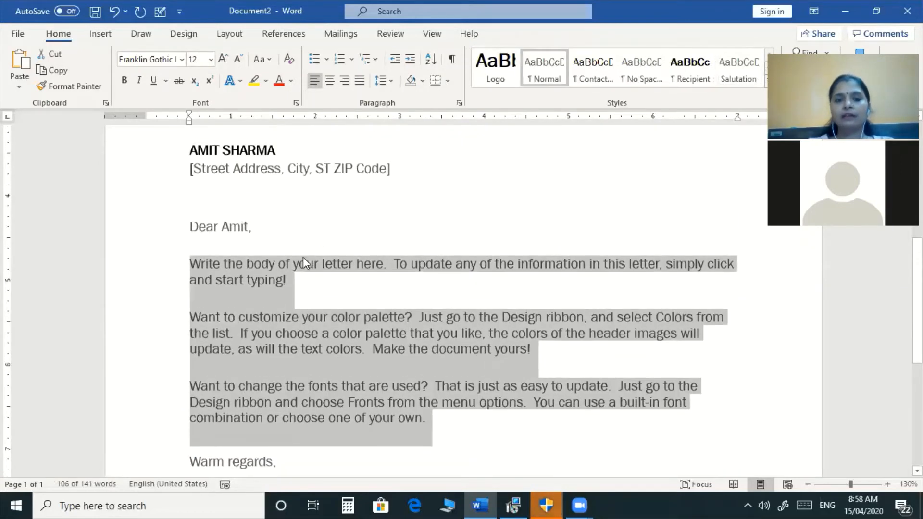
{"action": "type", "text": "t"}
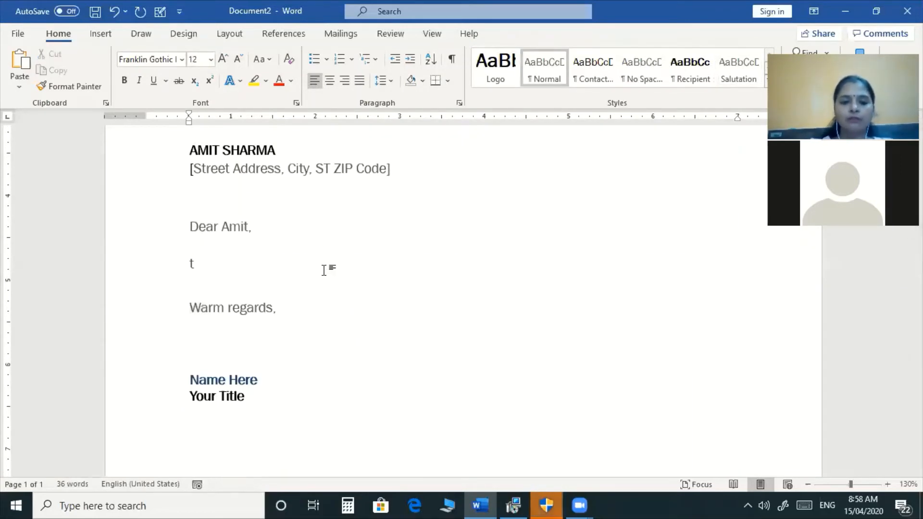
{"action": "type", "text": "his is "}
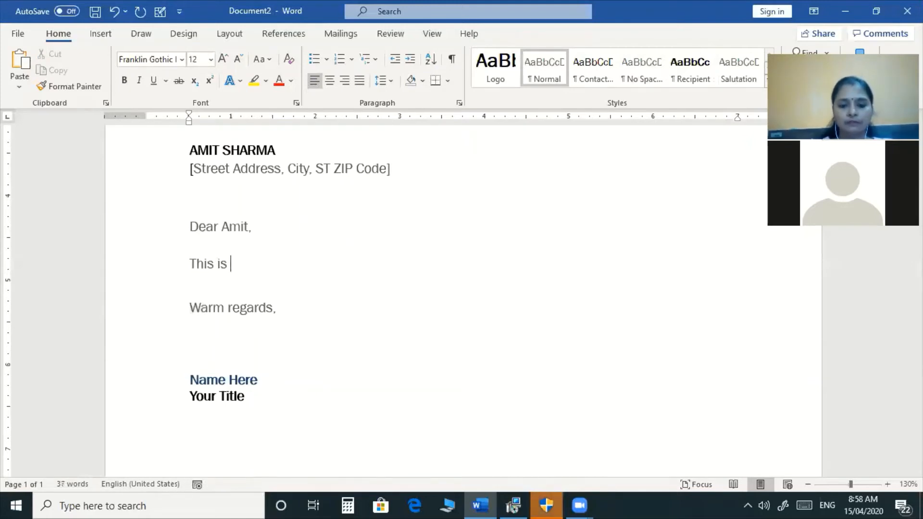
{"action": "type", "text": "to inform"}
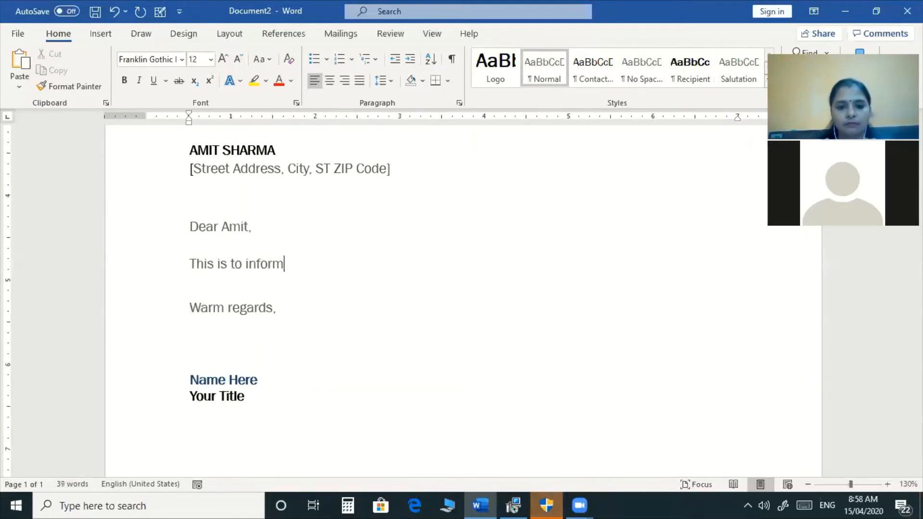
{"action": "type", "text": " yu tha"}
{"action": "key", "text": "BackSpace"}
{"action": "key", "text": "BackSpace"}
{"action": "key", "text": "BackSpace"}
{"action": "key", "text": "BackSpace"}
{"action": "key", "text": "BackSpace"}
{"action": "type", "text": "ou that "}
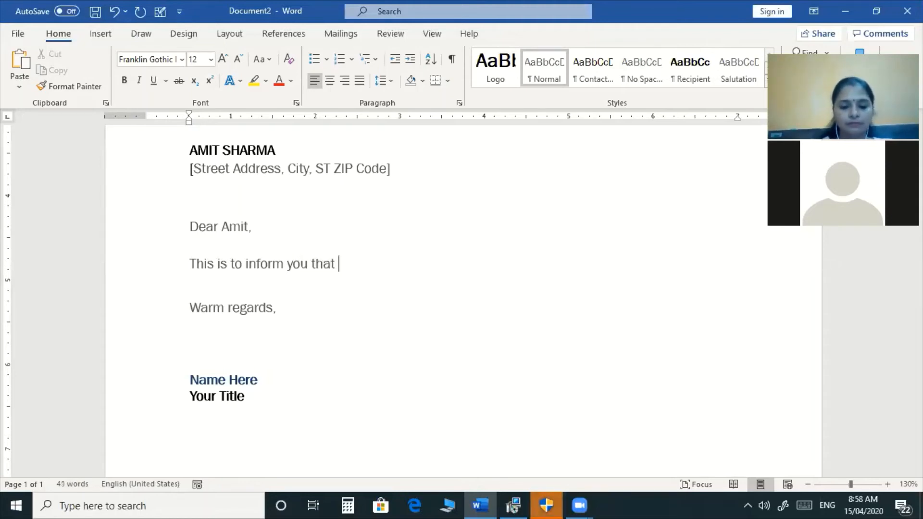
{"action": "type", "text": "Annual "}
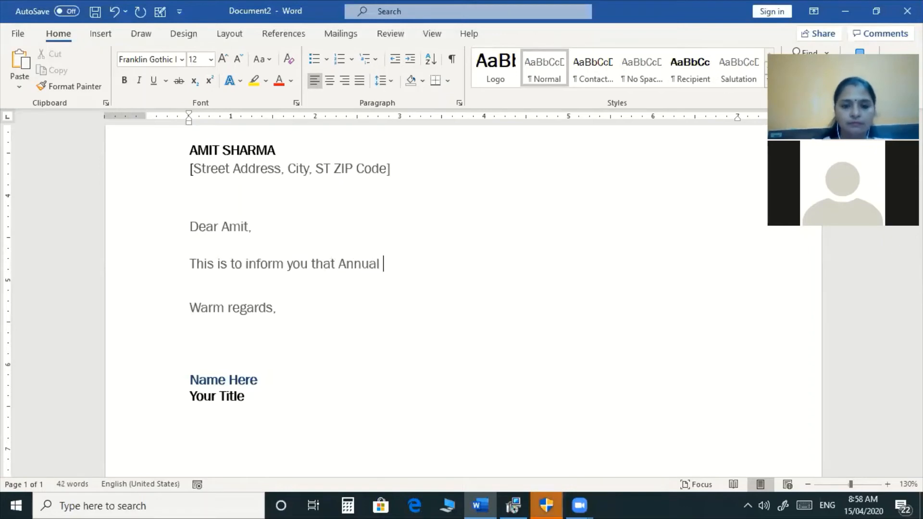
{"action": "type", "text": "g"}
{"action": "key", "text": "BackSpace"}
{"action": "type", "text": "General Mee"}
{"action": "key", "text": "BackSpace"}
{"action": "key", "text": "BackSpace"}
{"action": "type", "text": "eeting is scheduled on 2"}
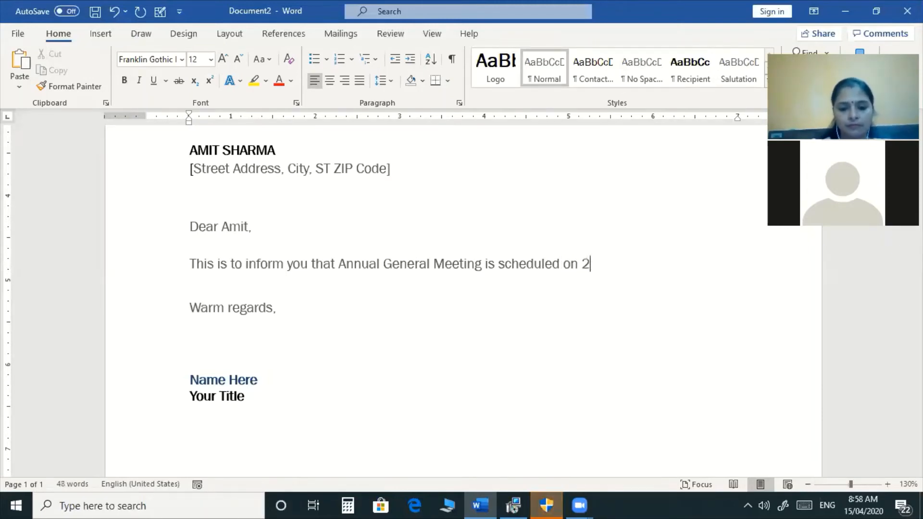
{"action": "type", "text": "5th May"}
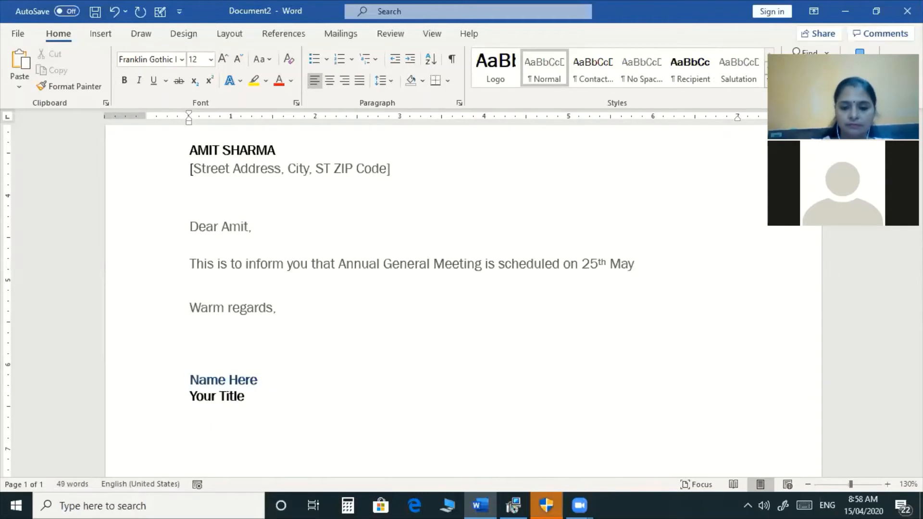
{"action": "type", "text": "2020. You ar"}
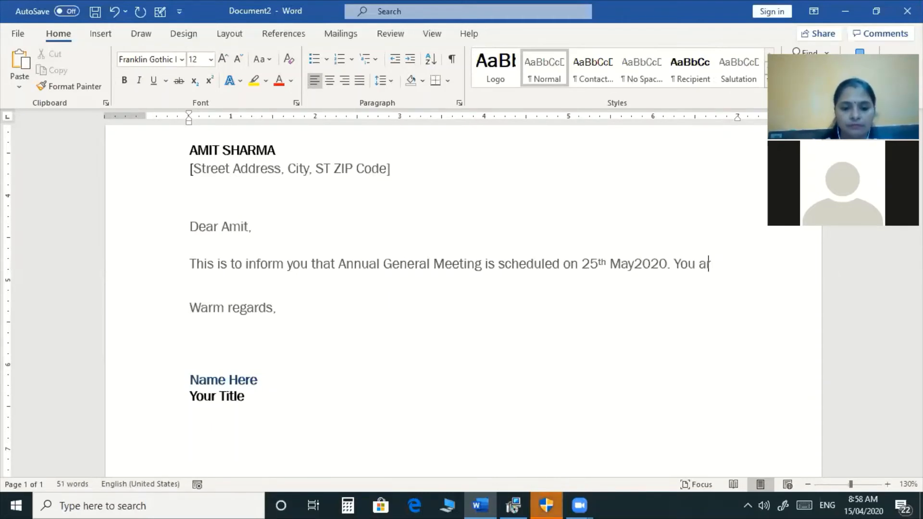
{"action": "type", "text": "e requ"}
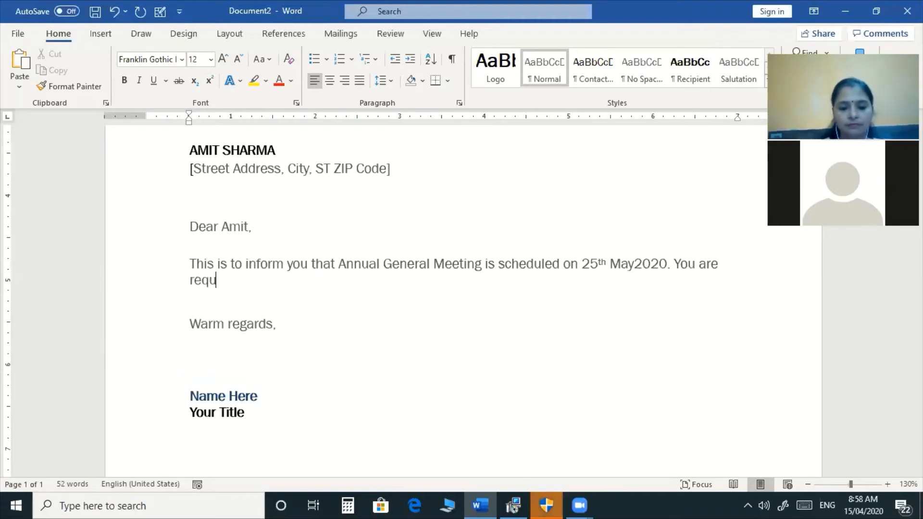
{"action": "type", "text": "ested to join the same at 10"}
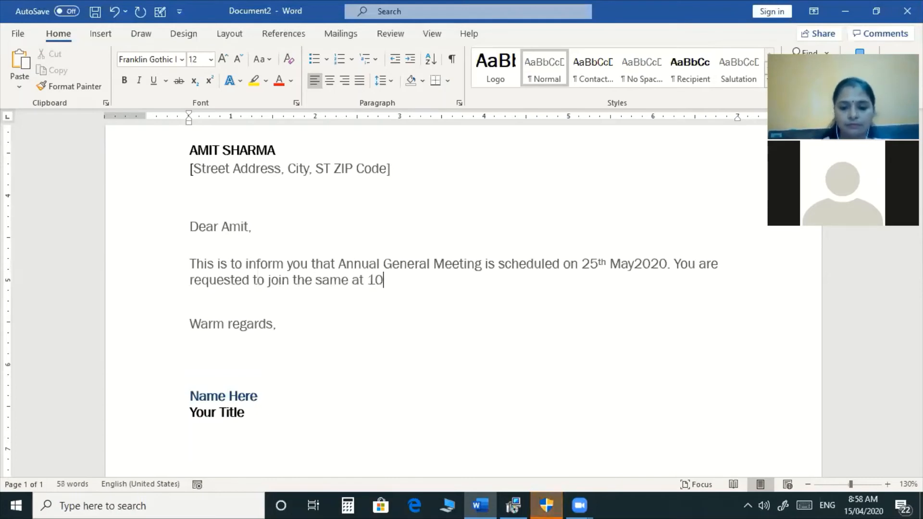
{"action": "type", "text": ".00 "}
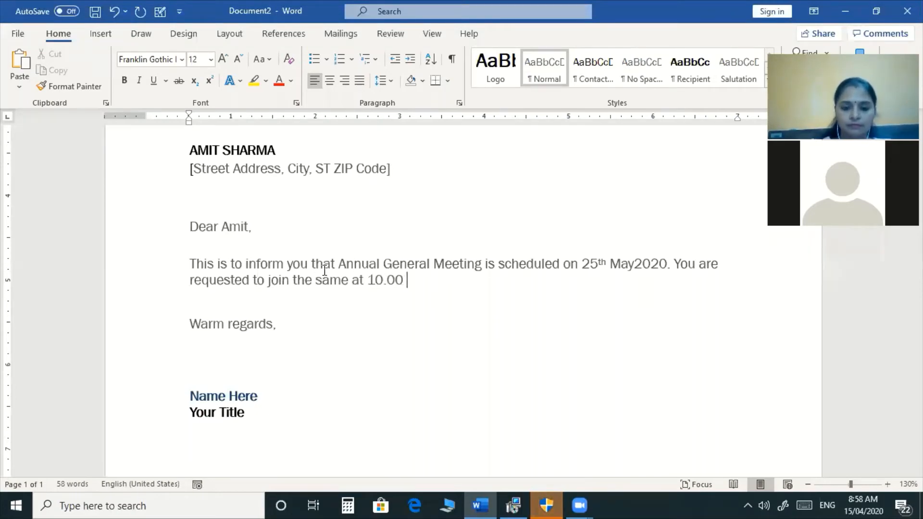
{"action": "type", "text": "Hrs."}
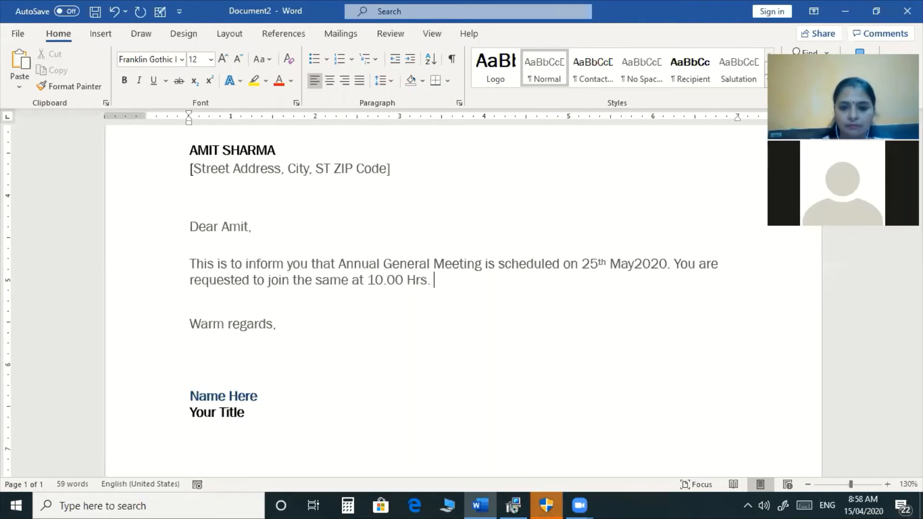
{"action": "type", "text": "along with supporting staff and"}
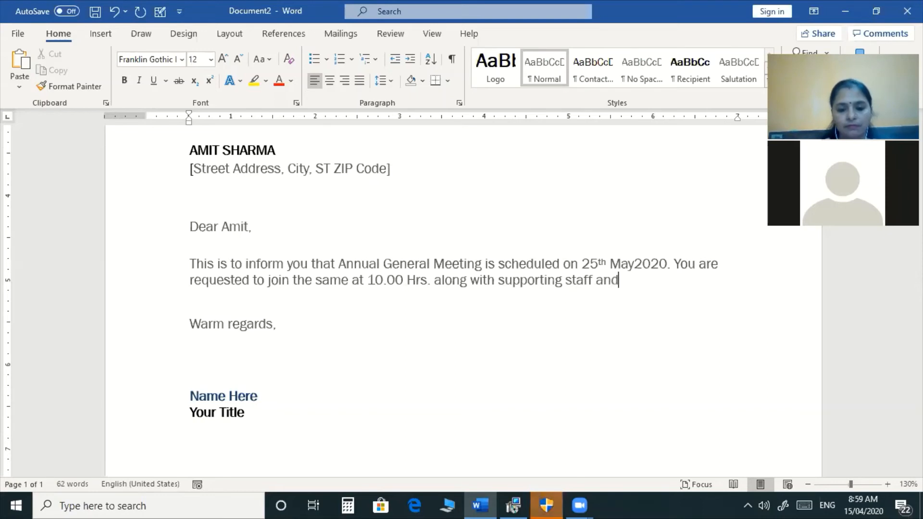
{"action": "type", "text": " documents."}
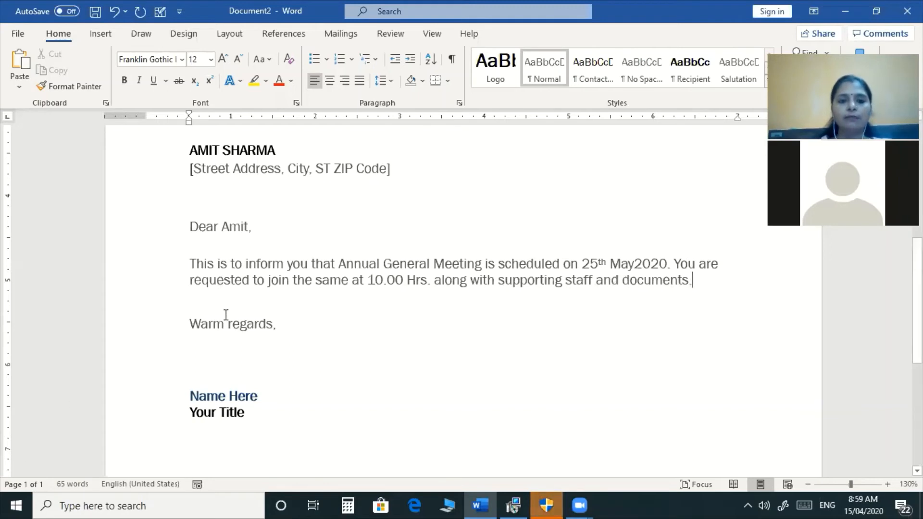
{"action": "left_click_drag", "start_coordinate": [225, 315], "coordinate": [203, 400]}
Enter the sender's name and the title Manager HR in the signature, capitalising both.
{"action": "left_click", "coordinate": [191, 395]}
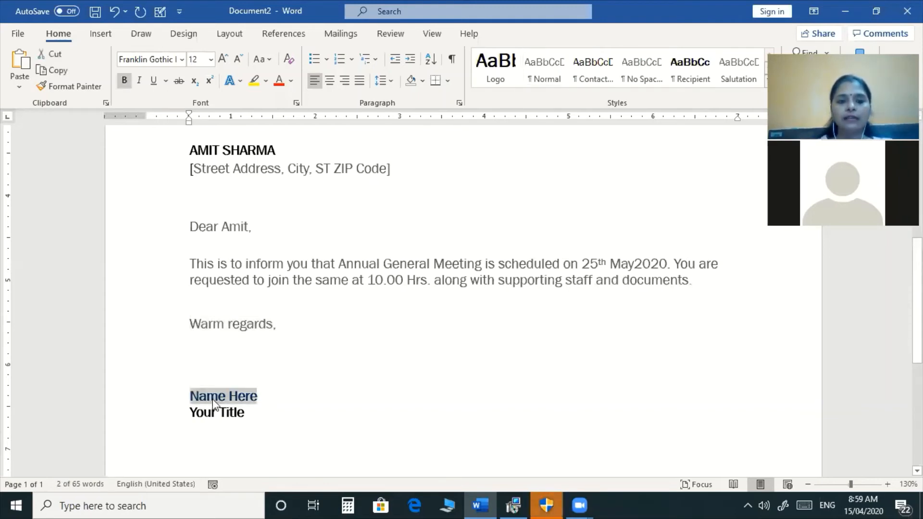
{"action": "type", "text": "rajani"}
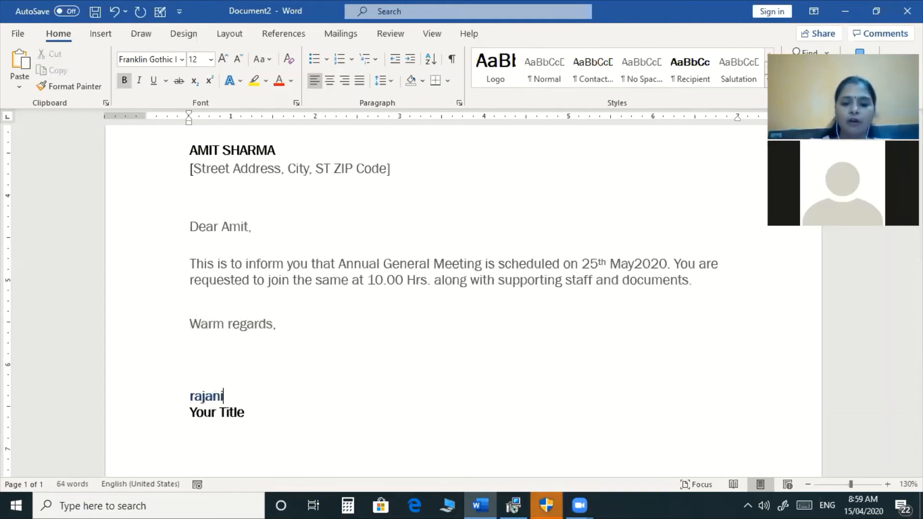
{"action": "left_click", "coordinate": [216, 413]}
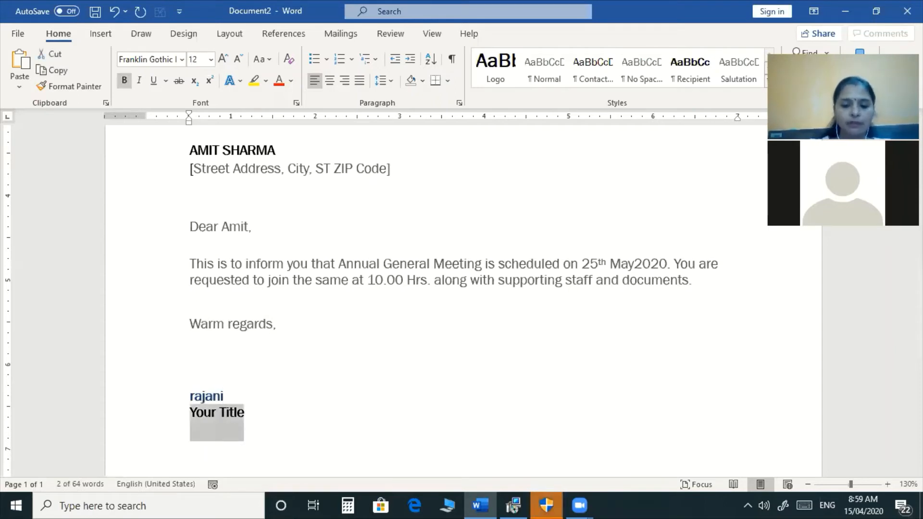
{"action": "type", "text": "ma"}
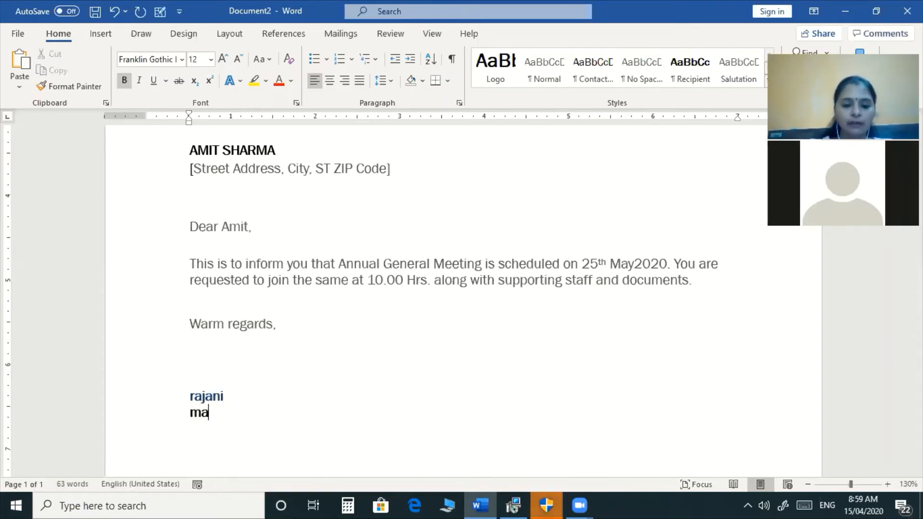
{"action": "type", "text": "nager HR"}
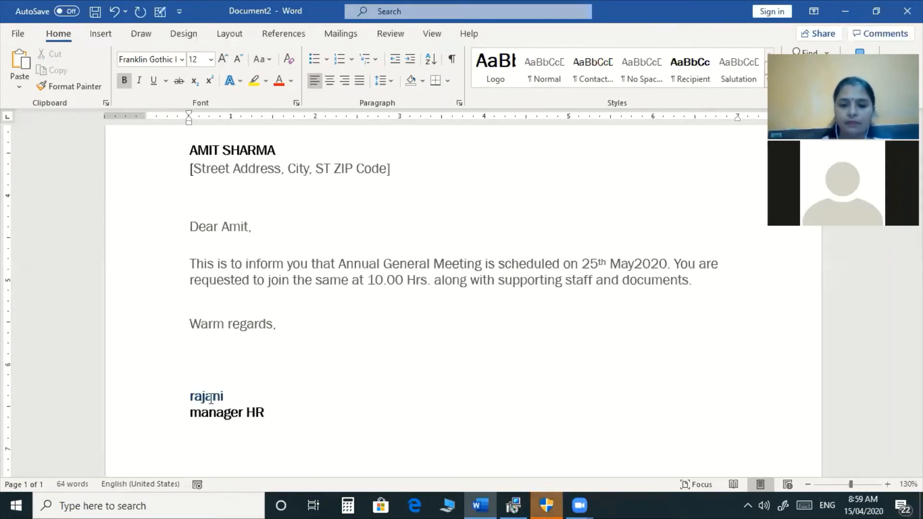
{"action": "key", "text": "Left"}
{"action": "key", "text": "Left"}
{"action": "key", "text": "Left"}
{"action": "key", "text": "Left"}
{"action": "key", "text": "Left"}
{"action": "key", "text": "Left"}
{"action": "key", "text": "Left"}
{"action": "key", "text": "Left"}
{"action": "key", "text": "Left"}
{"action": "type", "text": "M"}
{"action": "key", "text": "Delete"}
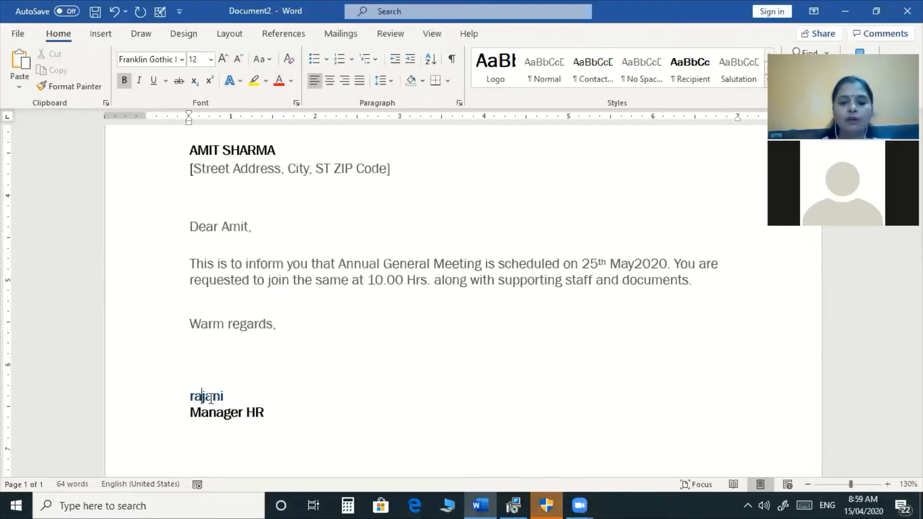
{"action": "key", "text": "BackSpace"}
{"action": "type", "text": "R"}
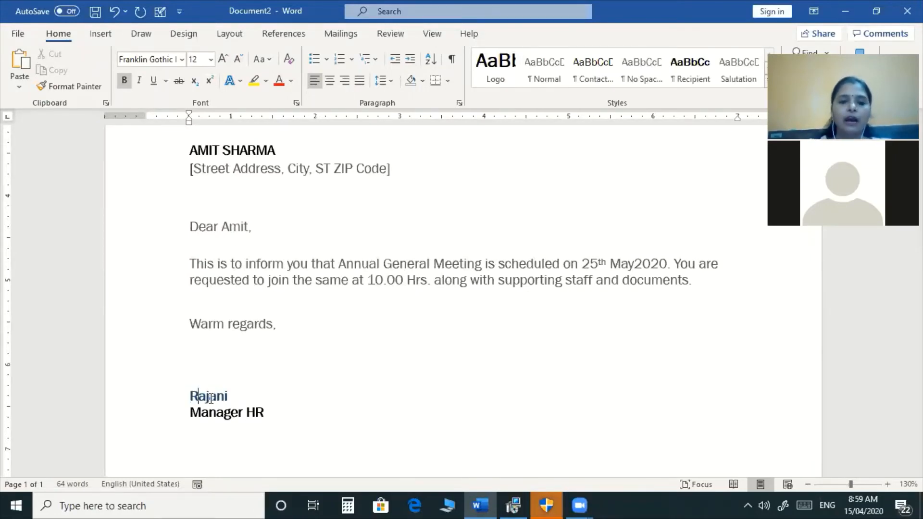
{"action": "scroll", "coordinate": [221, 398], "scroll_direction": "down", "scroll_amount": 6}
{"action": "scroll", "coordinate": [287, 412], "scroll_direction": "up", "scroll_amount": 10}
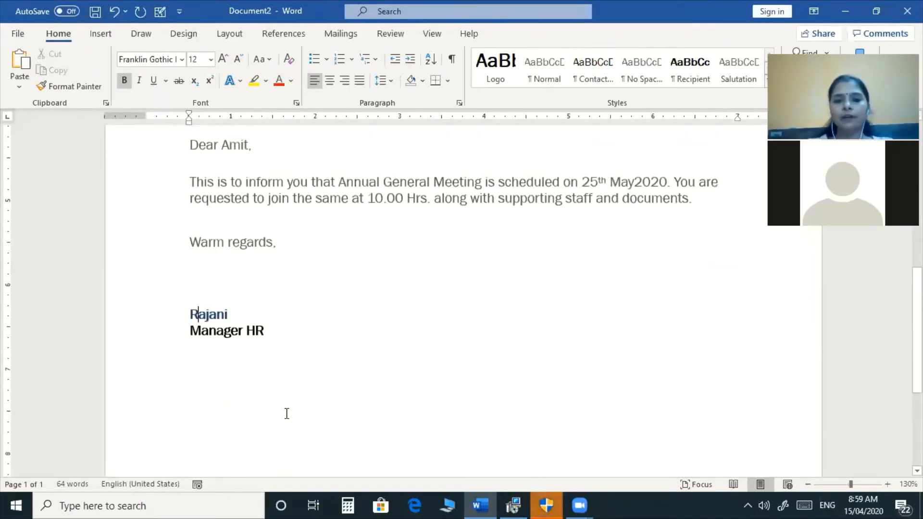
{"action": "scroll", "coordinate": [287, 414], "scroll_direction": "up", "scroll_amount": 3}
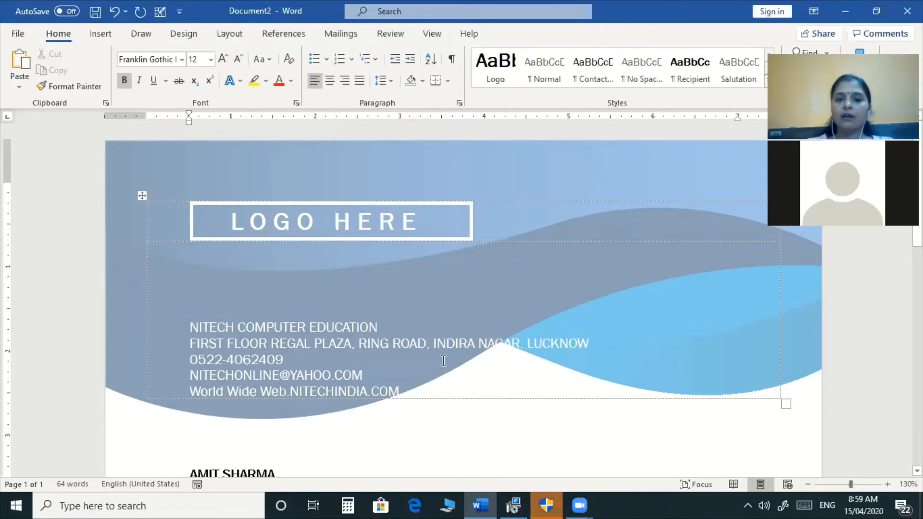
Open the New document screen and browse the Letters templates.
{"action": "left_click", "coordinate": [18, 34]}
{"action": "left_click", "coordinate": [56, 94]}
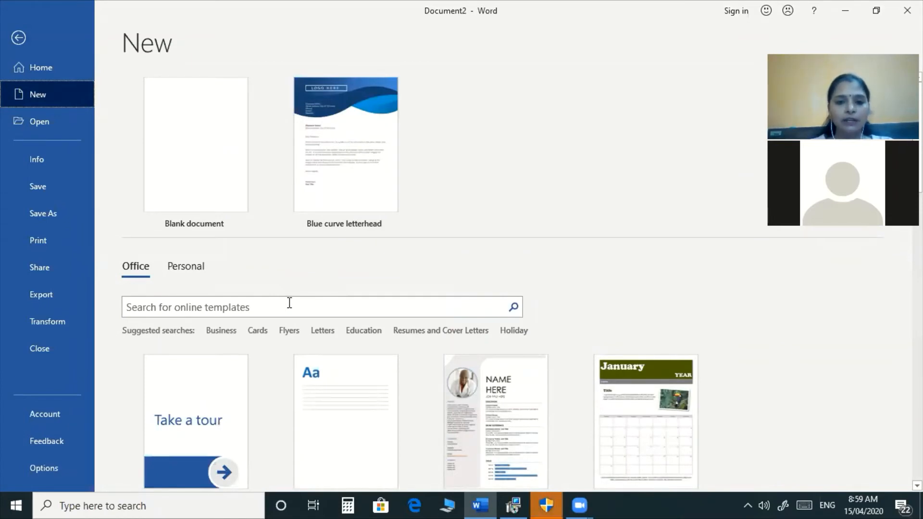
{"action": "left_click", "coordinate": [325, 332]}
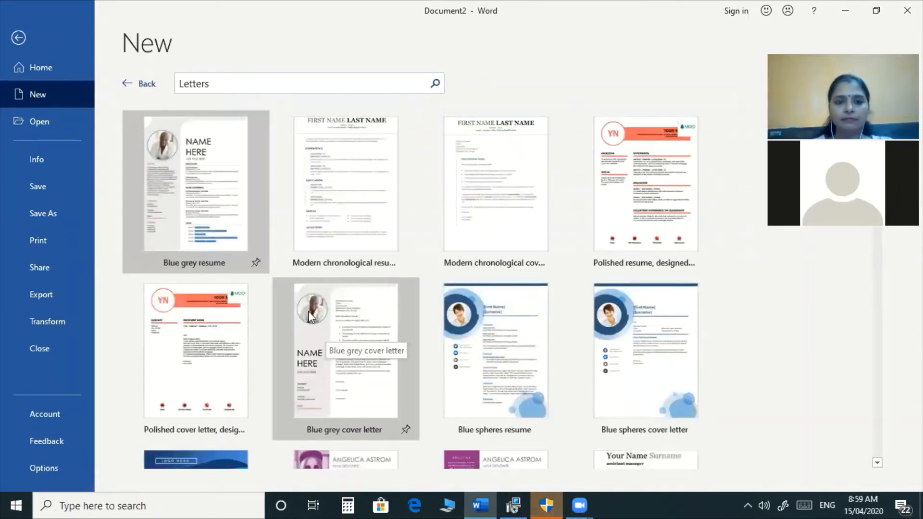
{"action": "left_click", "coordinate": [127, 86]}
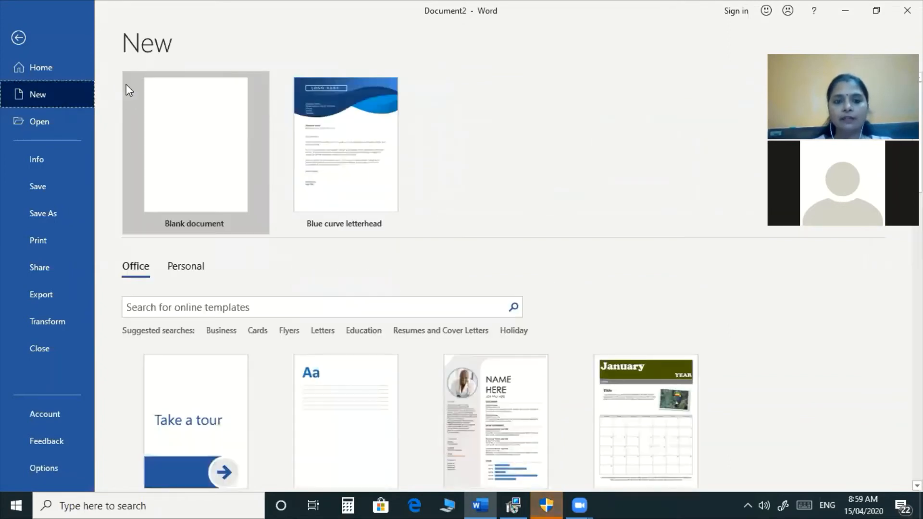
Search online templates for 'business card' and preview the Hexagon business cards template.
{"action": "left_click", "coordinate": [279, 306]}
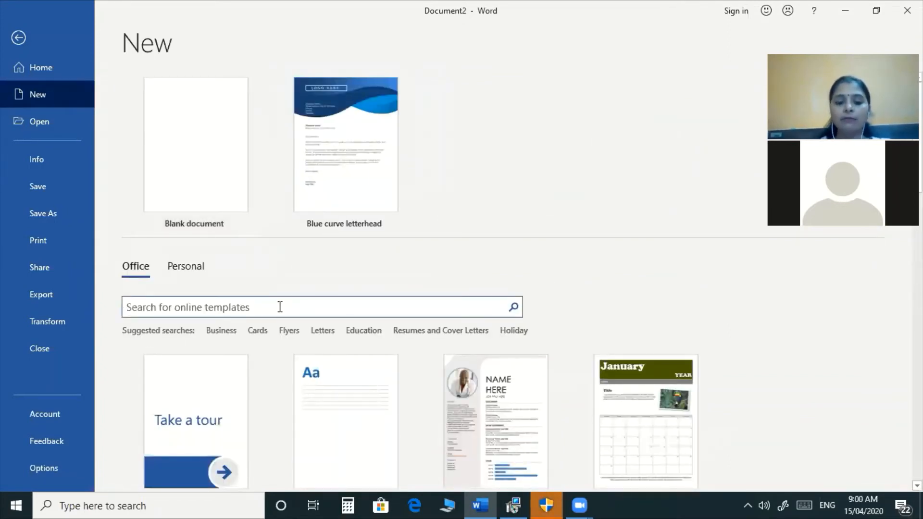
{"action": "type", "text": "business card"}
{"action": "key", "text": "Return"}
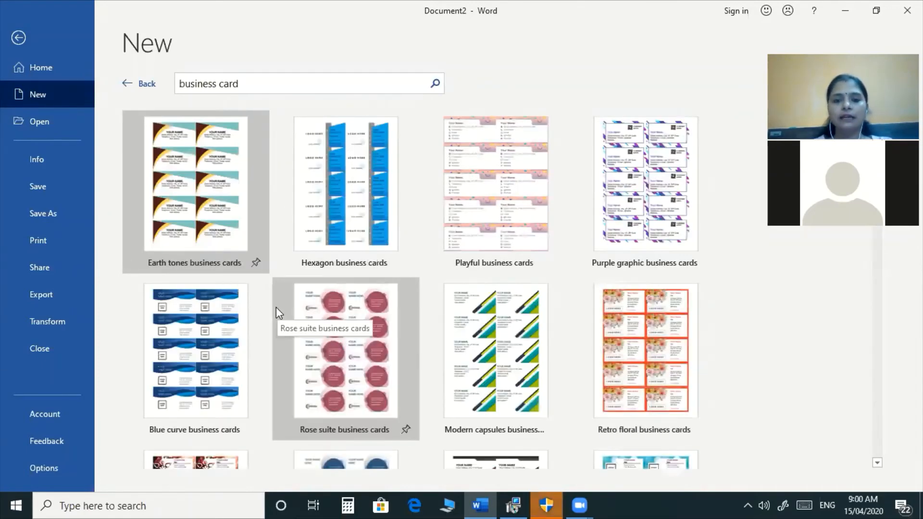
{"action": "scroll", "coordinate": [353, 309], "scroll_direction": "down", "scroll_amount": 3}
{"action": "scroll", "coordinate": [352, 308], "scroll_direction": "up", "scroll_amount": 2}
{"action": "scroll", "coordinate": [354, 310], "scroll_direction": "up", "scroll_amount": 1}
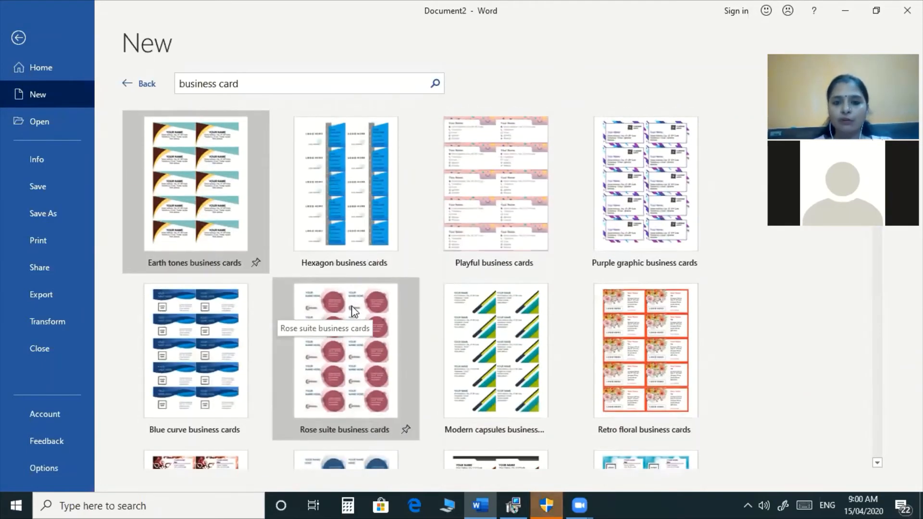
{"action": "left_click", "coordinate": [381, 201]}
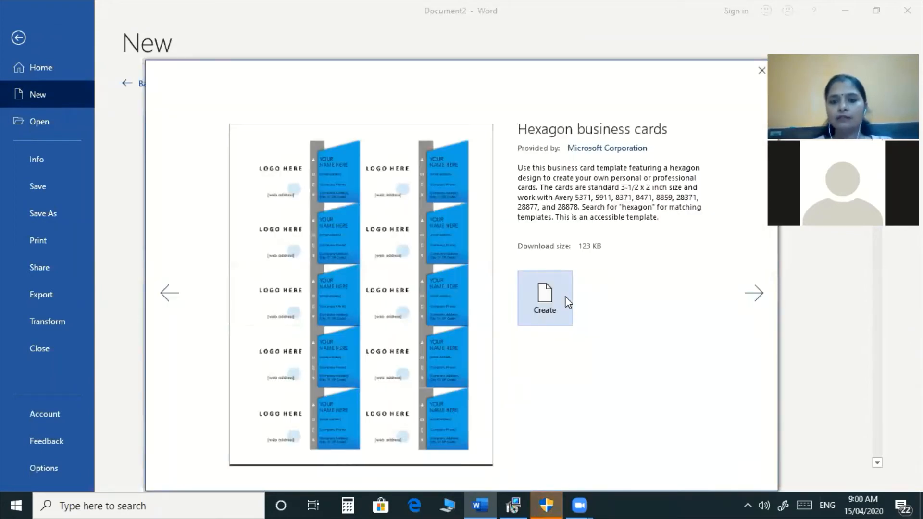
Create Document3 from the Hexagon business cards template and look through the card sheet.
{"action": "left_click", "coordinate": [566, 298]}
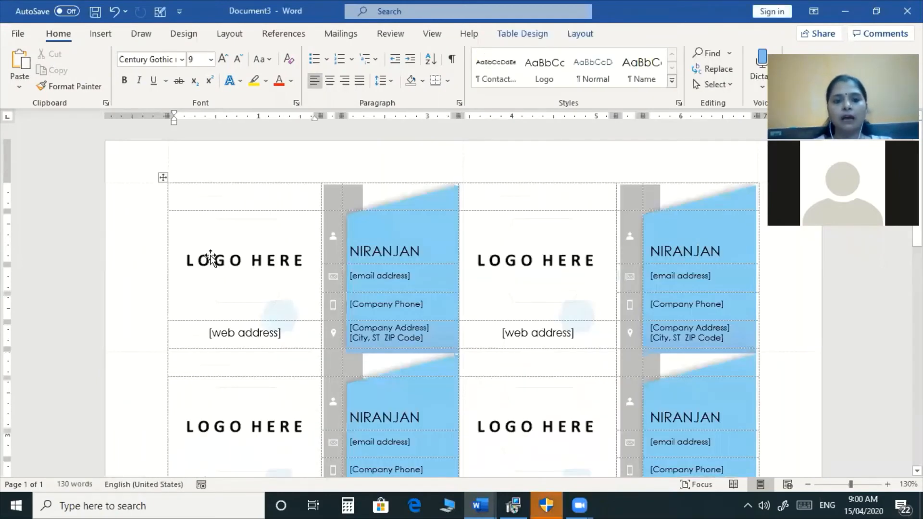
{"action": "left_click", "coordinate": [230, 264]}
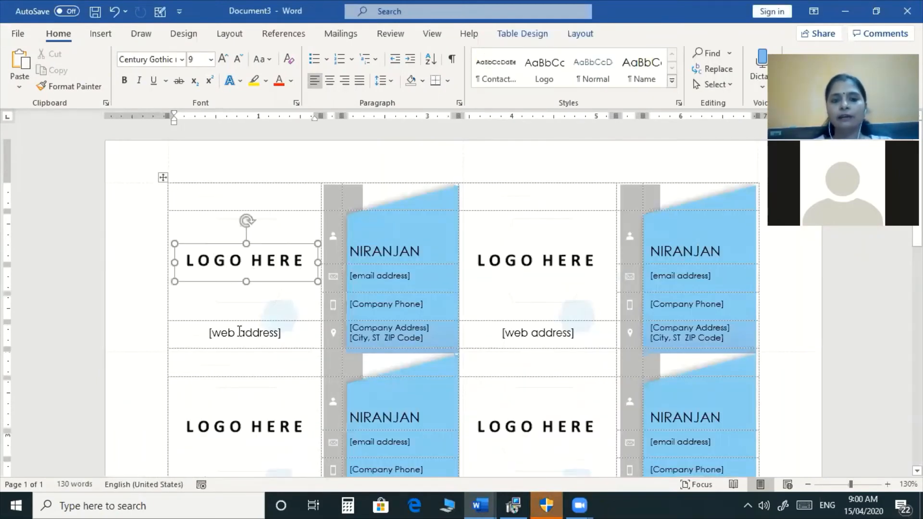
{"action": "left_click", "coordinate": [397, 310]}
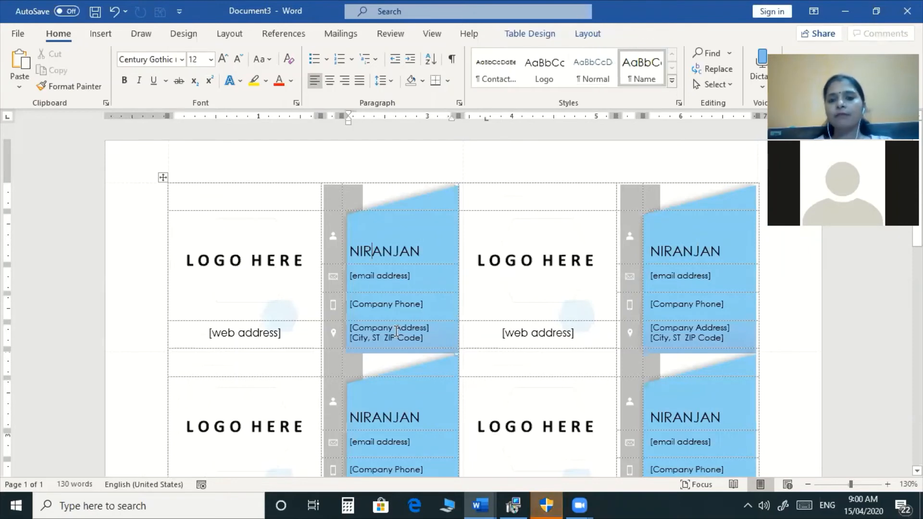
{"action": "scroll", "coordinate": [537, 312], "scroll_direction": "down", "scroll_amount": 3}
{"action": "scroll", "coordinate": [540, 312], "scroll_direction": "down", "scroll_amount": 5}
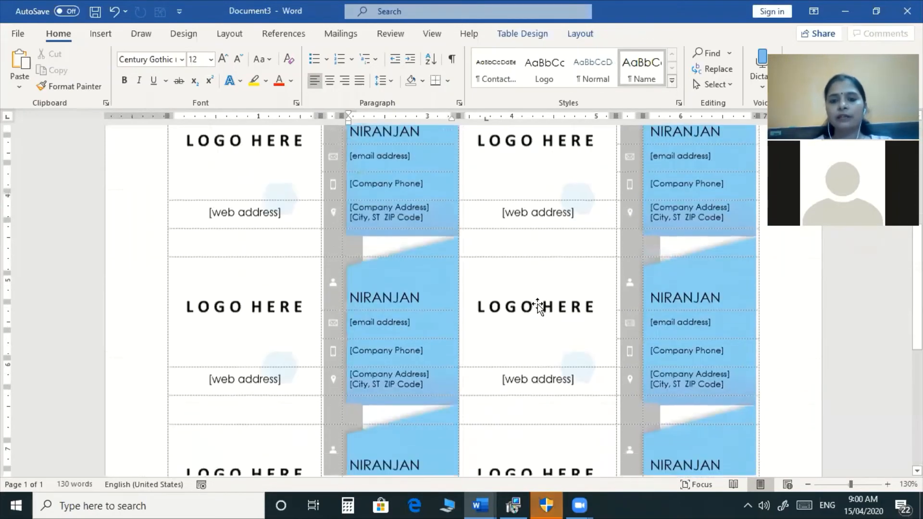
{"action": "scroll", "coordinate": [538, 303], "scroll_direction": "up", "scroll_amount": 6}
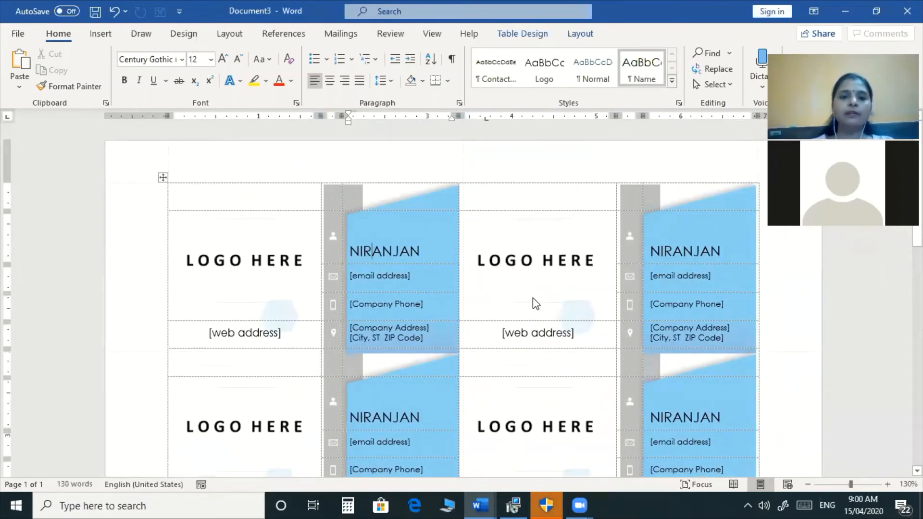
{"action": "scroll", "coordinate": [533, 298], "scroll_direction": "down", "scroll_amount": 2}
{"action": "scroll", "coordinate": [534, 301], "scroll_direction": "down", "scroll_amount": 1}
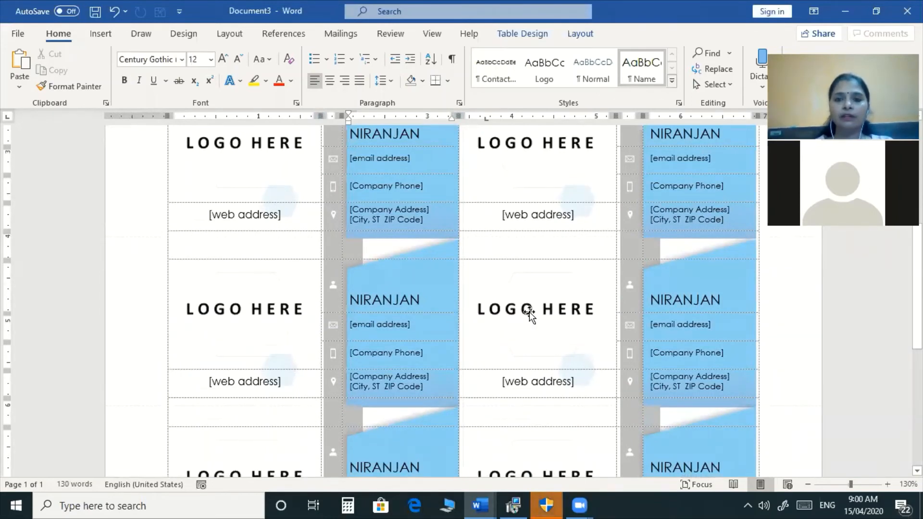
{"action": "scroll", "coordinate": [530, 313], "scroll_direction": "down", "scroll_amount": 1}
{"action": "scroll", "coordinate": [531, 313], "scroll_direction": "up", "scroll_amount": 3}
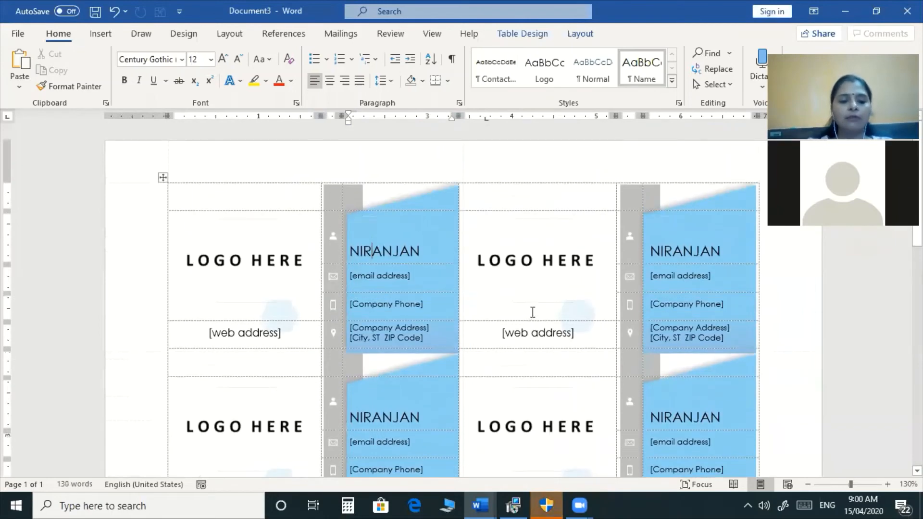
Close both open documents with Alt+F4 without saving changes.
{"action": "key", "text": "alt+F4"}
{"action": "key", "text": "n"}
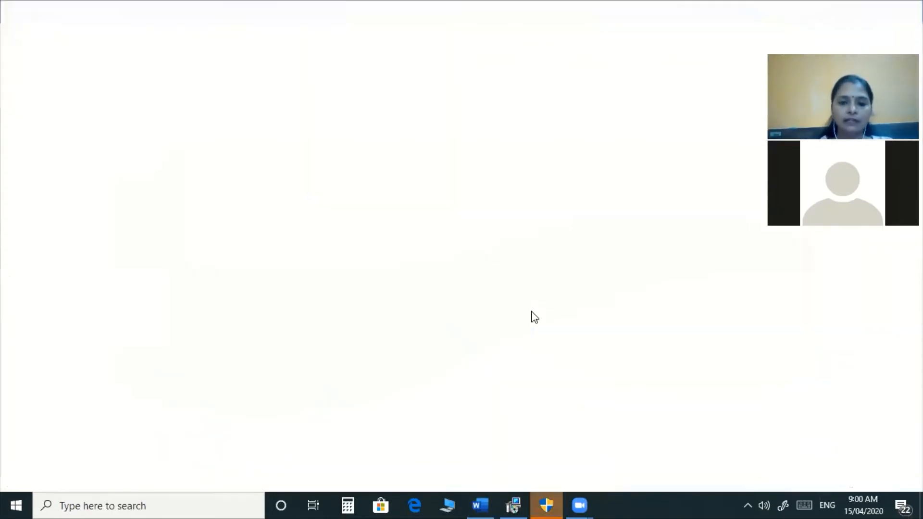
{"action": "key", "text": "alt+F4"}
{"action": "key", "text": "n"}
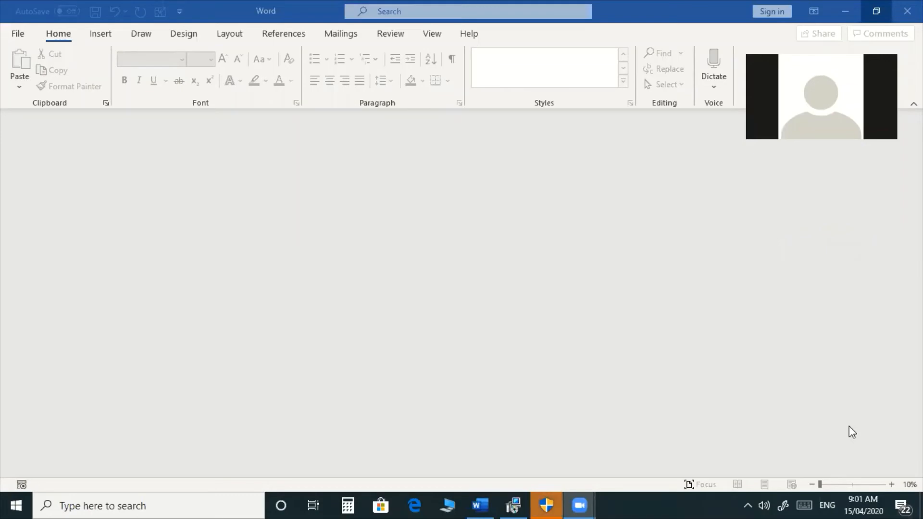
{"action": "mouse_move", "coordinate": [578, 503]}
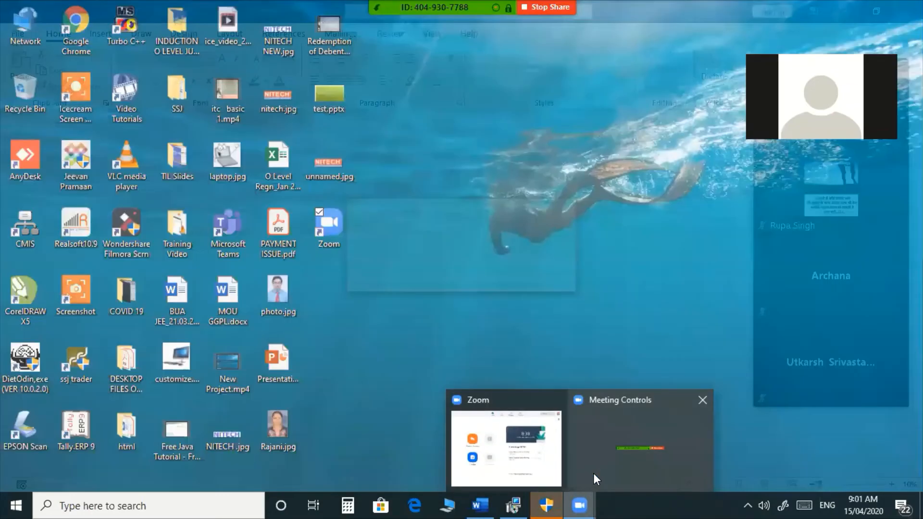
{"action": "left_click", "coordinate": [594, 474]}
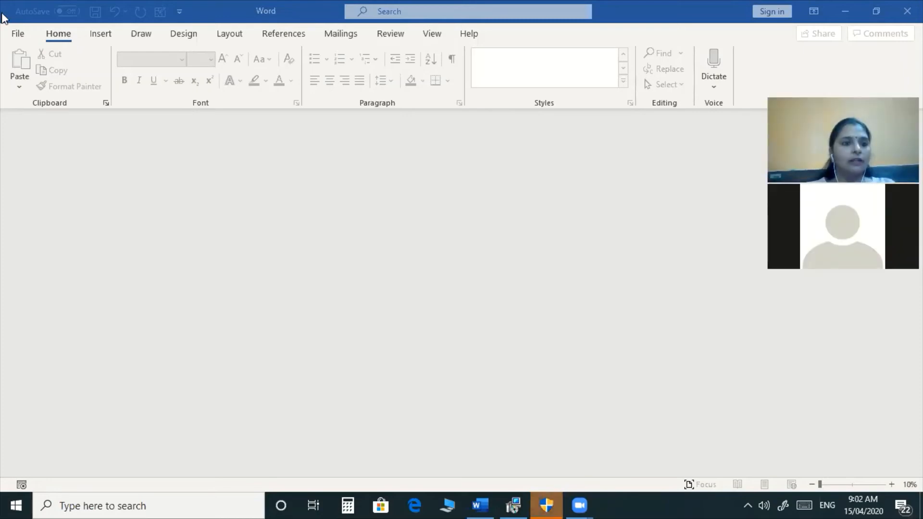
Create a new blank document, Document4, from the File menu.
{"action": "left_click", "coordinate": [19, 34]}
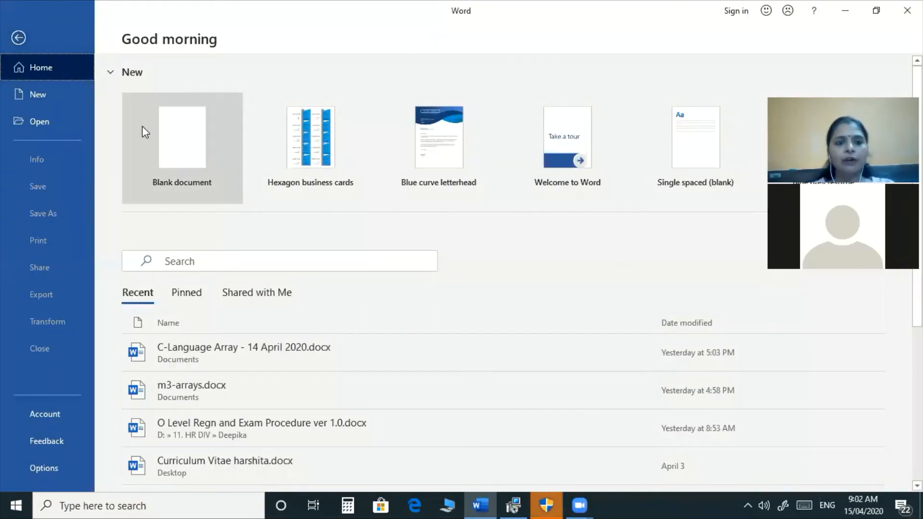
{"action": "left_click", "coordinate": [174, 144]}
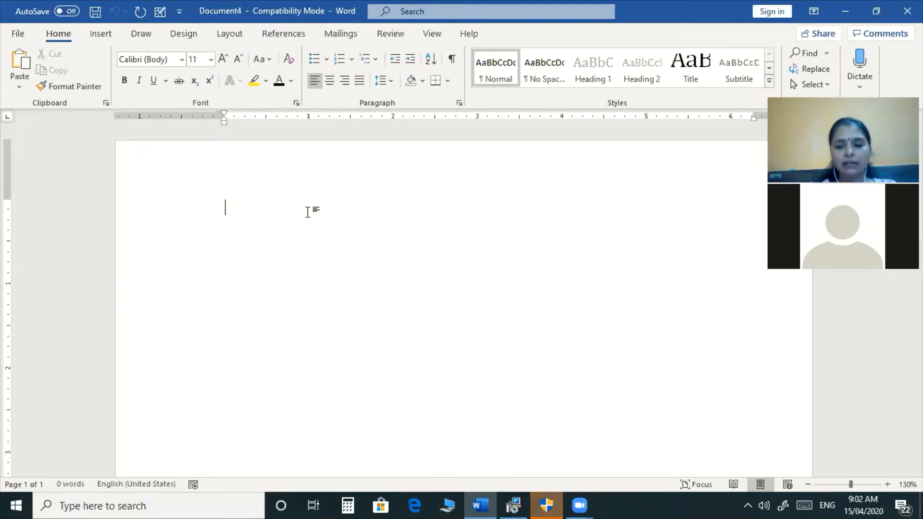
Type a centred, enlarged, bold, underlined TEST REQUEST FORM title with a left-aligned line below.
{"action": "type", "text": "TEST "}
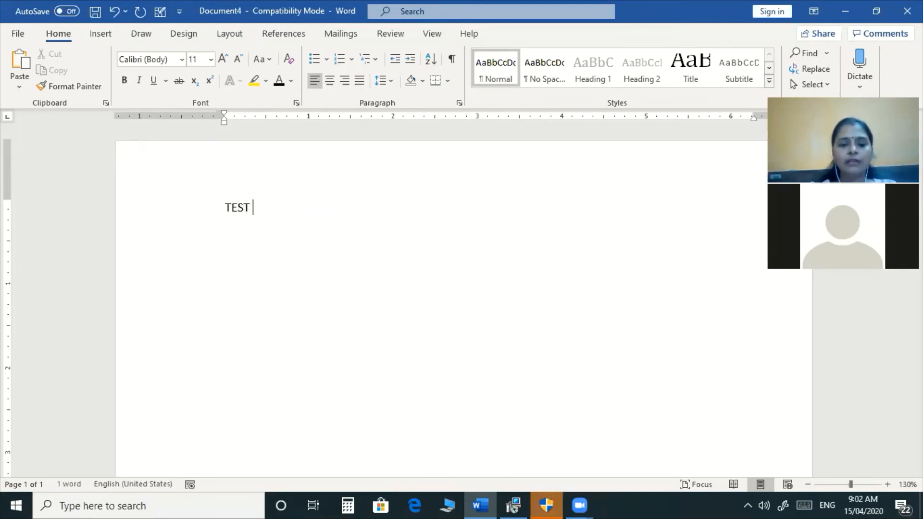
{"action": "type", "text": "REQUEST"}
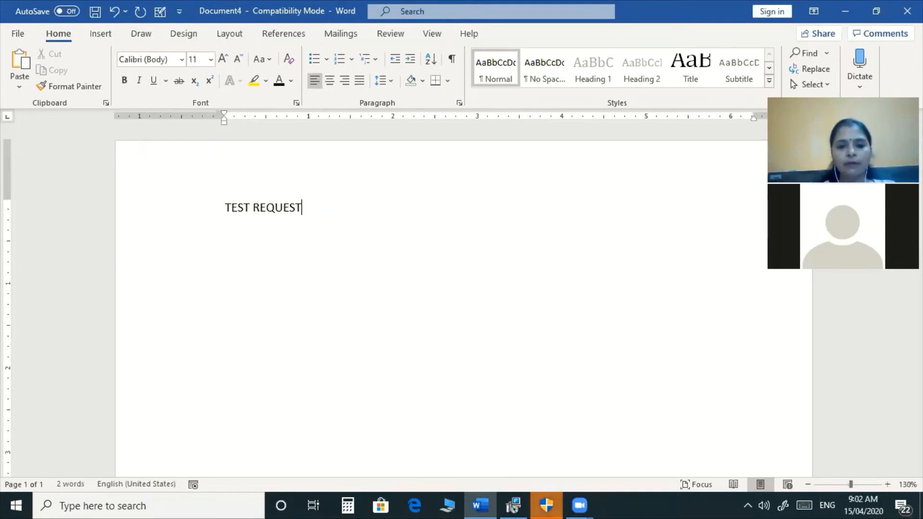
{"action": "type", "text": " FORM"}
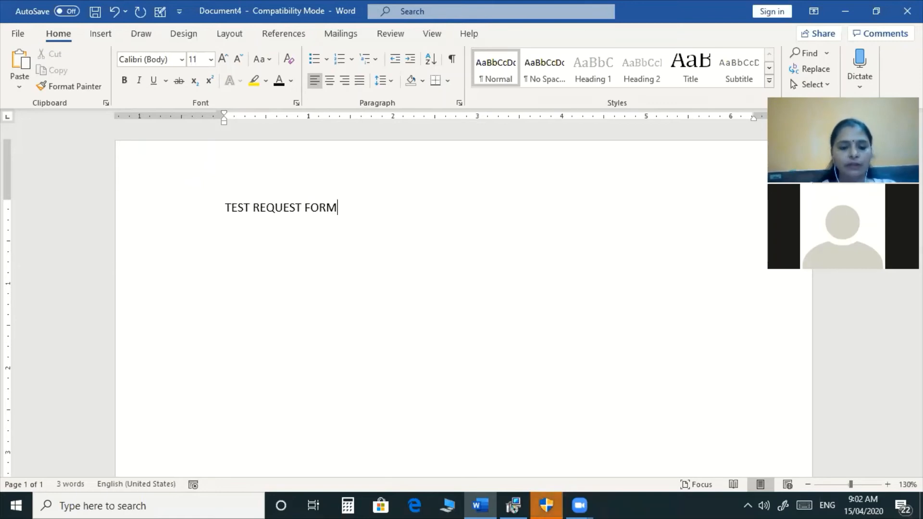
{"action": "key", "text": "ctrl+e"}
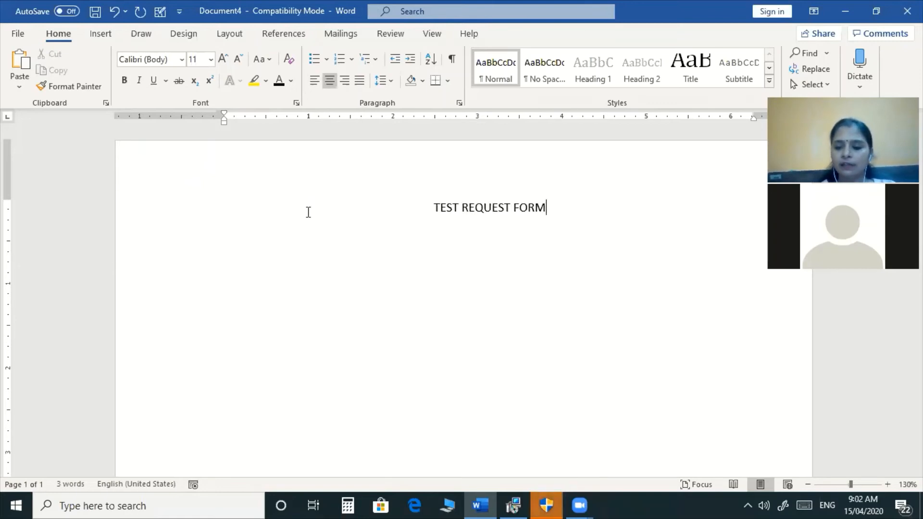
{"action": "key", "text": "ctrl+a"}
{"action": "key", "text": "ctrl+shift+period"}
{"action": "key", "text": "ctrl+shift+period"}
{"action": "key", "text": "ctrl+shift+period"}
{"action": "key", "text": "ctrl+b"}
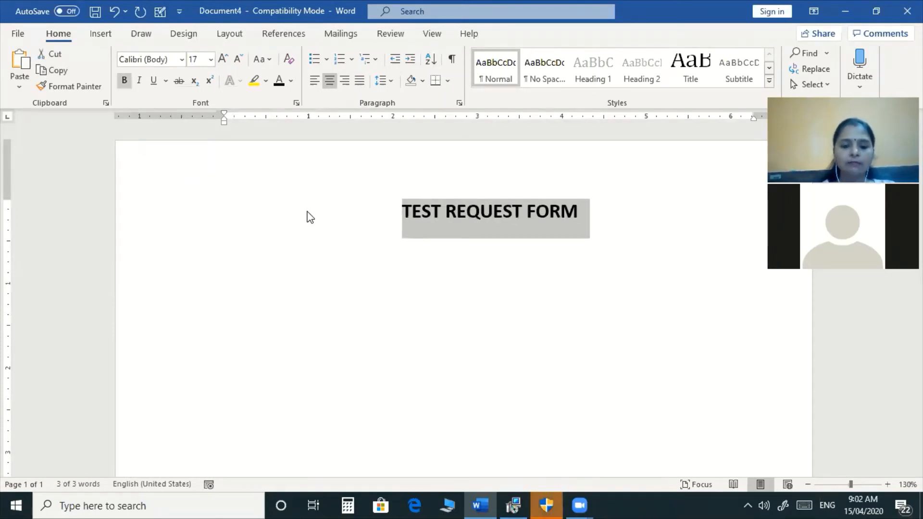
{"action": "key", "text": "ctrl+u"}
{"action": "key", "text": "Right"}
{"action": "key", "text": "Return"}
{"action": "key", "text": "ctrl+l"}
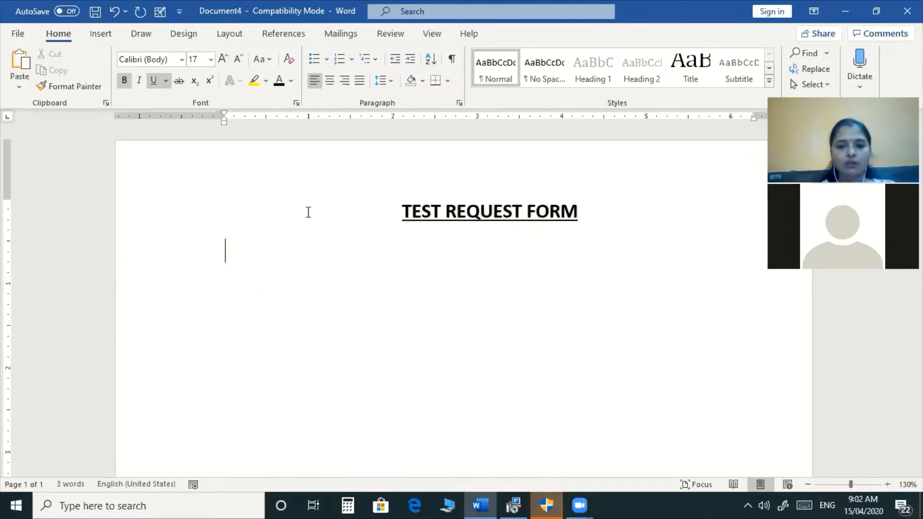
Add a bold NAME label followed by a new line.
{"action": "type", "text": "NAME"}
{"action": "key", "text": "Tab"}
{"action": "type", "text": ":"}
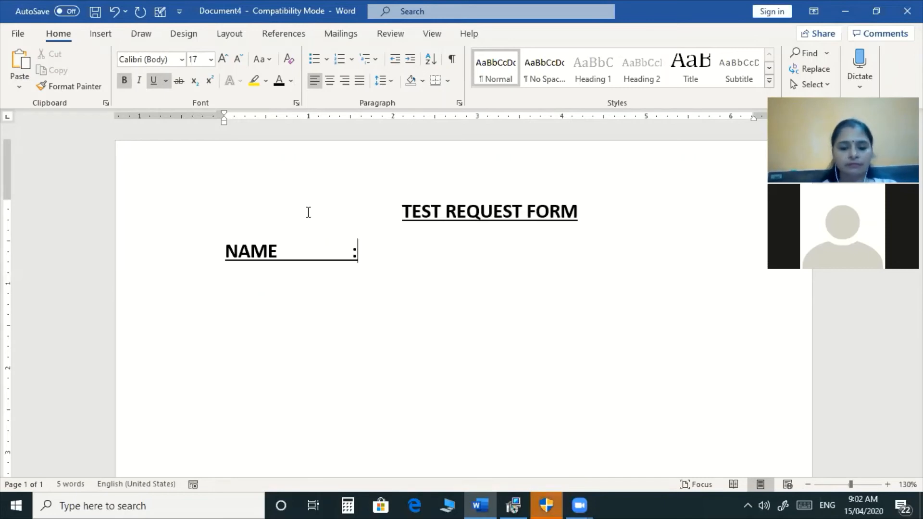
{"action": "key", "text": "ctrl+z"}
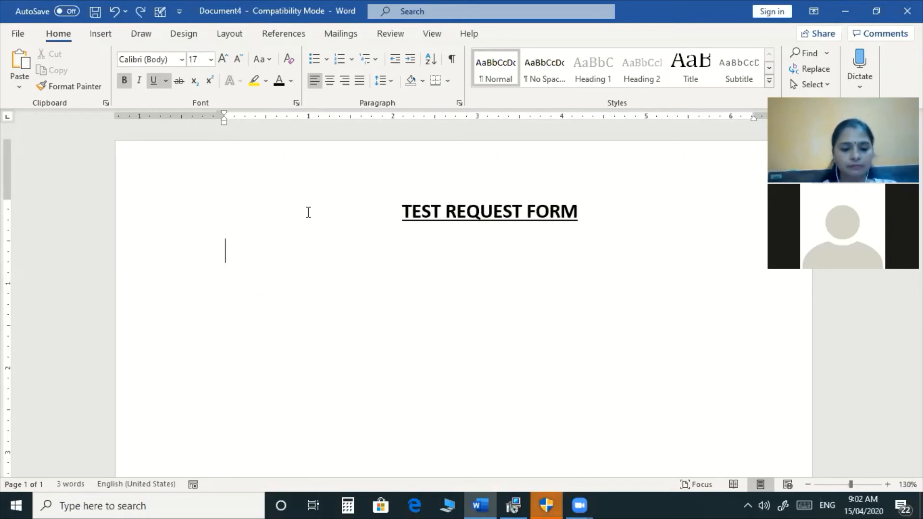
{"action": "key", "text": "ctrl+b"}
{"action": "type", "text": "NAME"}
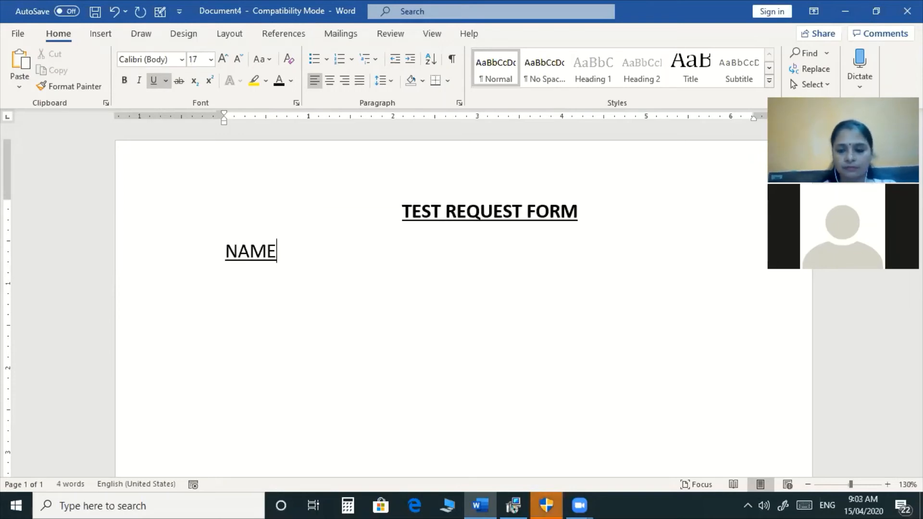
{"action": "key", "text": "shift+Home"}
{"action": "key", "text": "ctrl+b"}
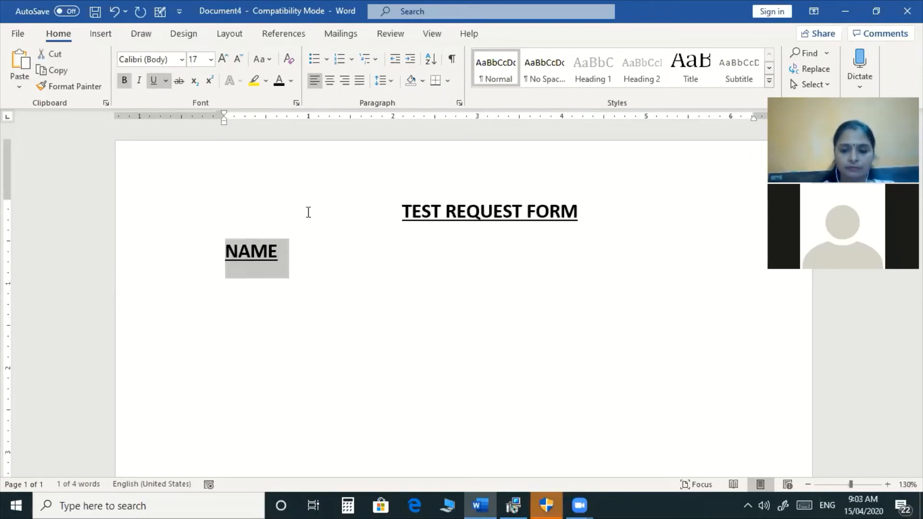
{"action": "key", "text": "End"}
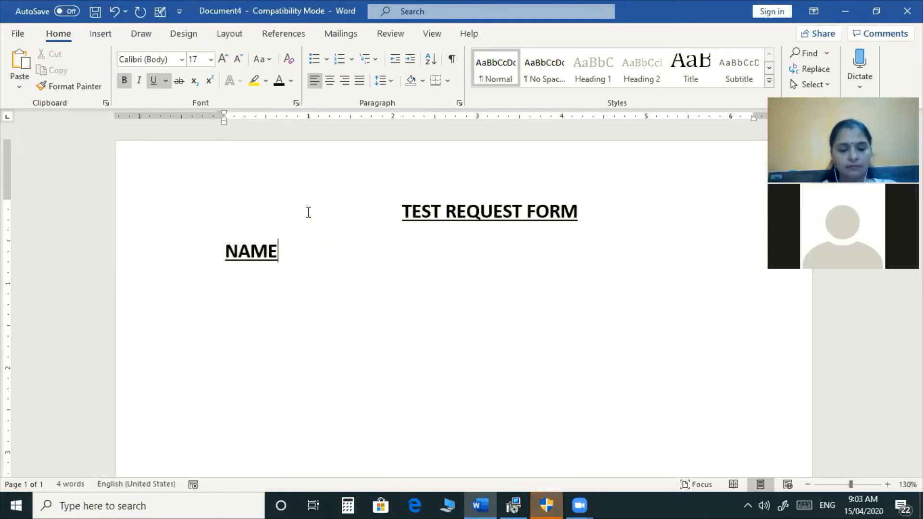
{"action": "key", "text": "Return"}
{"action": "key", "text": "Return"}
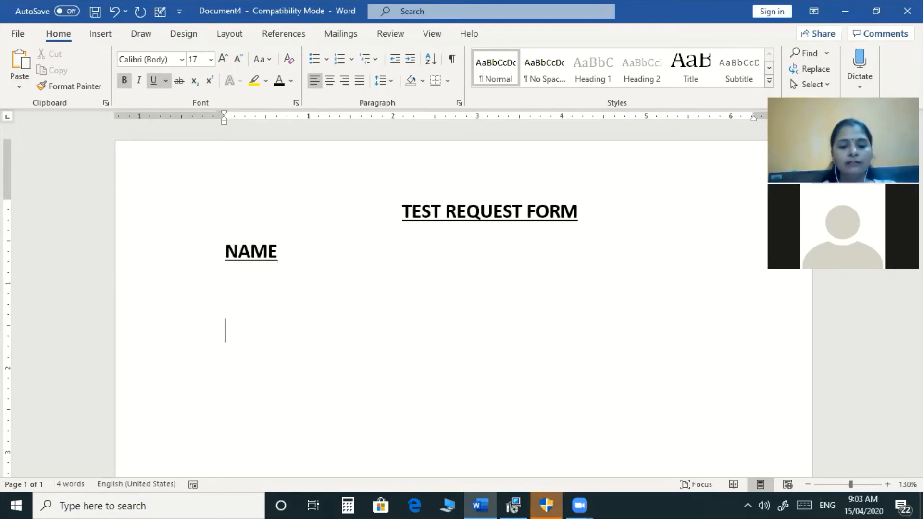
Add COURSE JOINED, FEES and FEES PENDING labels on successive lines.
{"action": "type", "text": "COU"}
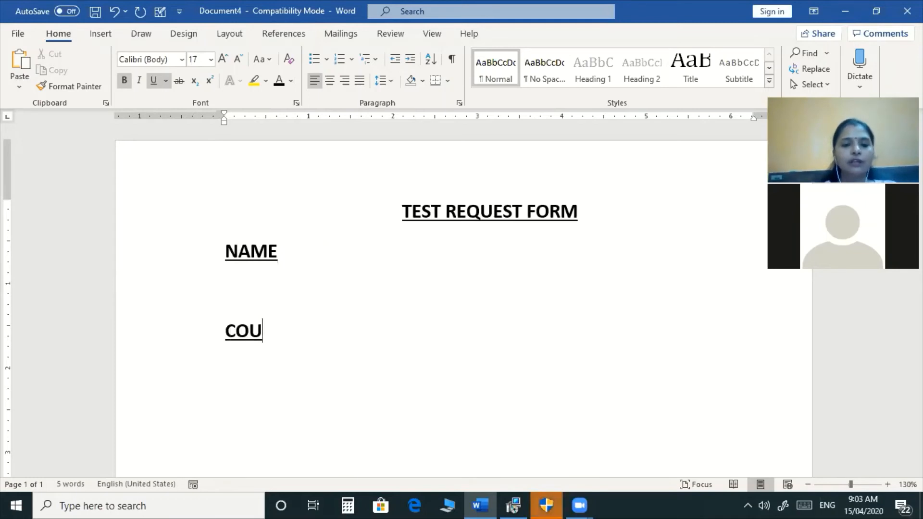
{"action": "type", "text": "RSE JOINED"}
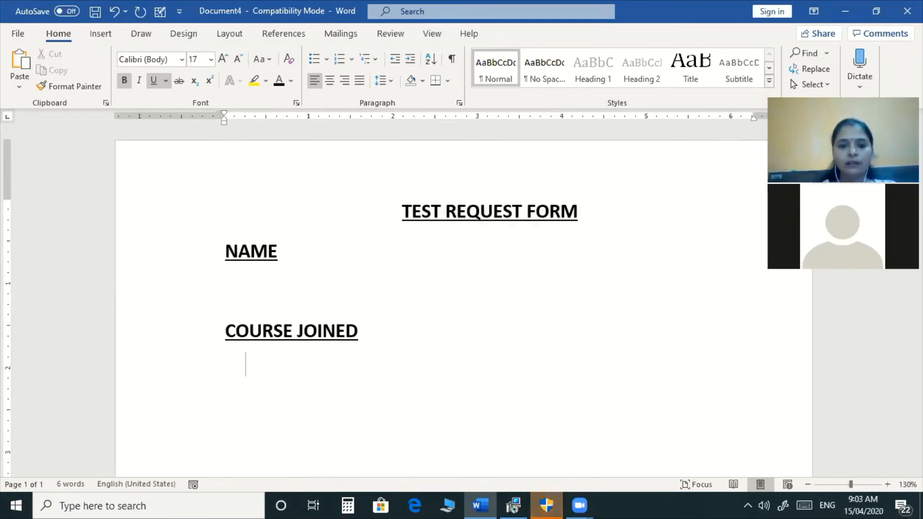
{"action": "key", "text": "Return"}
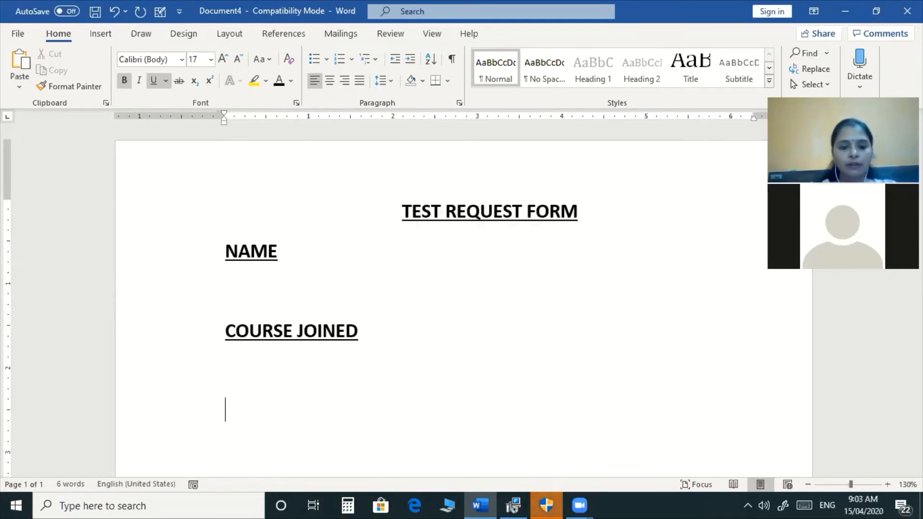
{"action": "type", "text": "FEES"}
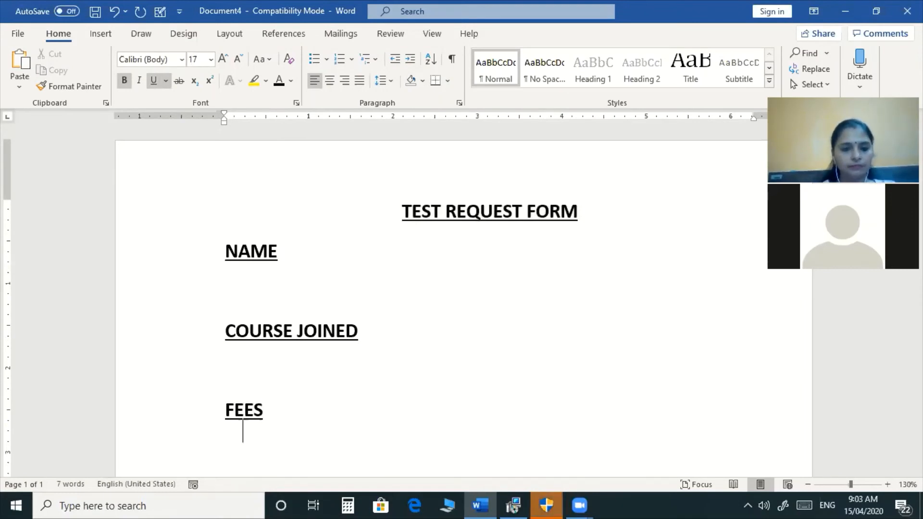
{"action": "key", "text": "Return"}
{"action": "key", "text": "Return"}
{"action": "type", "text": "PE"}
{"action": "key", "text": "BackSpace"}
{"action": "type", "text": "AI"}
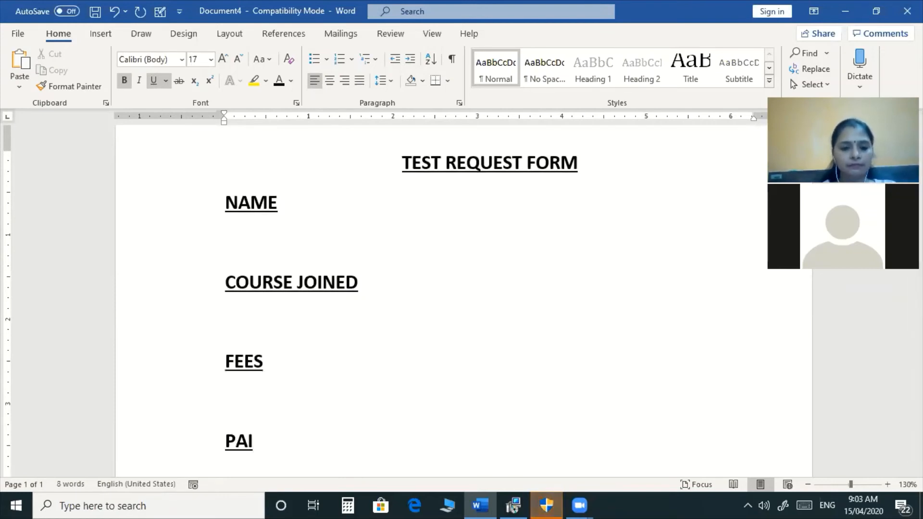
{"action": "key", "text": "BackSpace"}
{"action": "key", "text": "BackSpace"}
{"action": "key", "text": "BackSpace"}
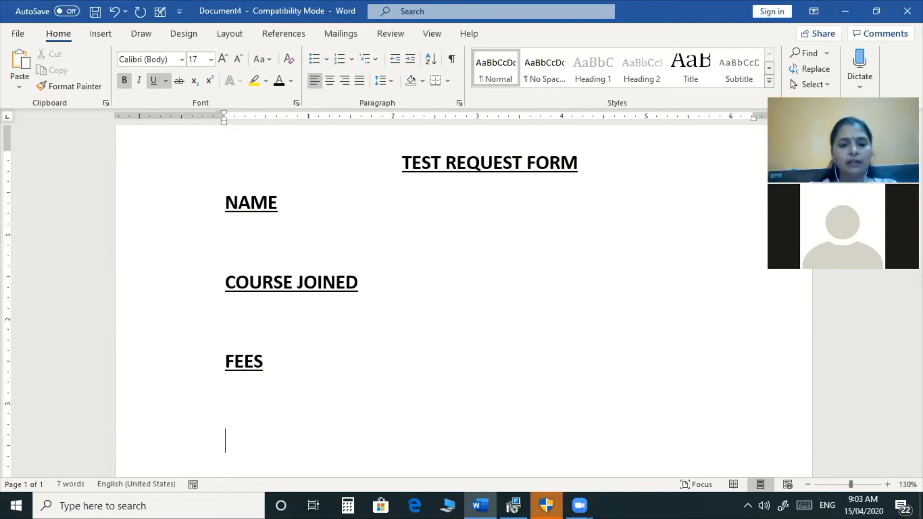
{"action": "type", "text": "DATE "}
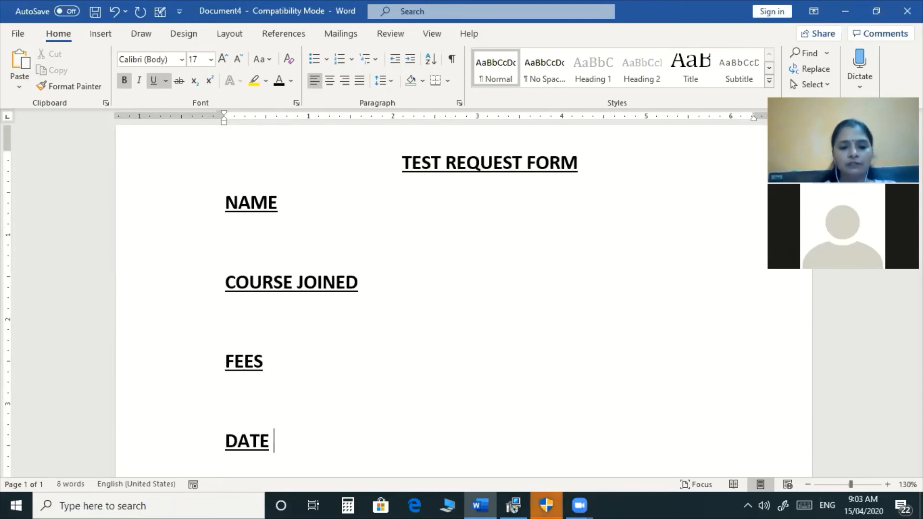
{"action": "type", "text": "OF COUR"}
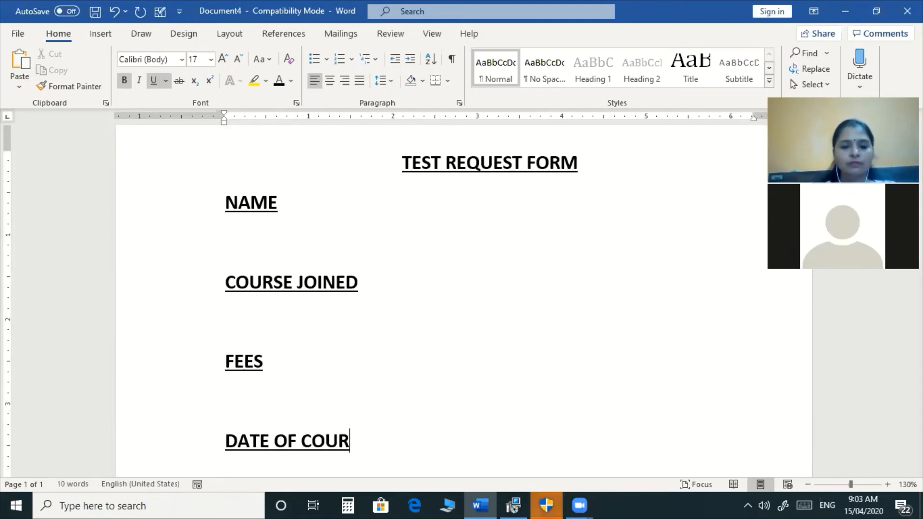
{"action": "type", "text": "SE JOINED"}
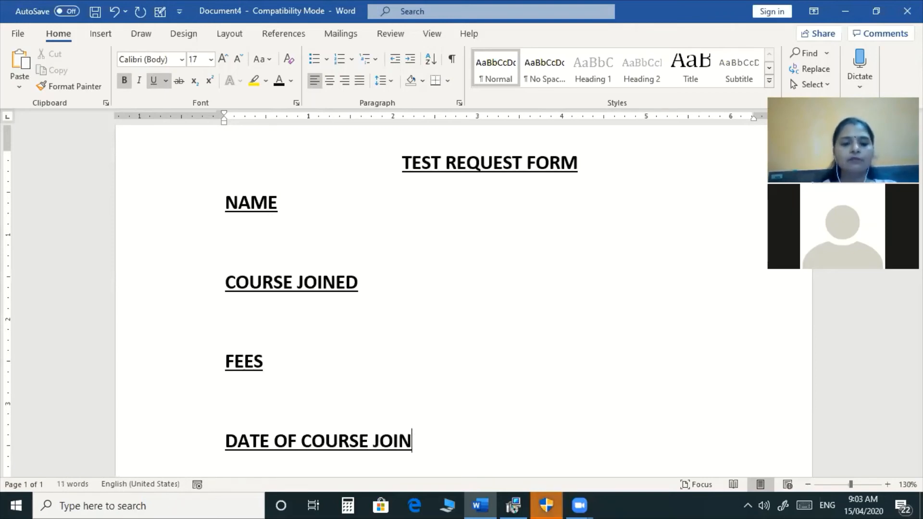
{"action": "key", "text": "BackSpace"}
{"action": "key", "text": "BackSpace"}
{"action": "key", "text": "BackSpace"}
{"action": "key", "text": "BackSpace"}
{"action": "key", "text": "BackSpace"}
{"action": "key", "text": "BackSpace"}
{"action": "key", "text": "BackSpace"}
{"action": "key", "text": "BackSpace"}
{"action": "key", "text": "BackSpace"}
{"action": "key", "text": "BackSpace"}
{"action": "key", "text": "BackSpace"}
{"action": "key", "text": "BackSpace"}
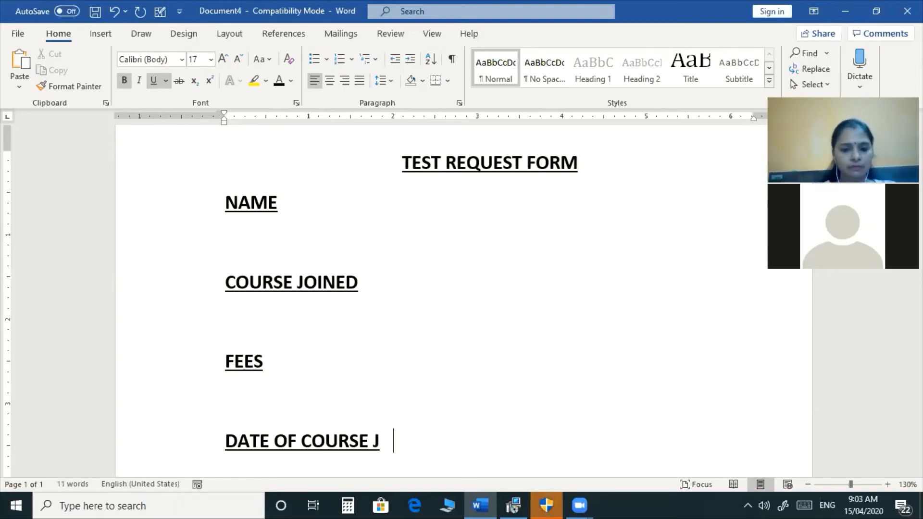
{"action": "key", "text": "BackSpace"}
{"action": "key", "text": "BackSpace"}
{"action": "key", "text": "BackSpace"}
{"action": "key", "text": "BackSpace"}
{"action": "key", "text": "BackSpace"}
{"action": "key", "text": "BackSpace"}
{"action": "key", "text": "BackSpace"}
{"action": "key", "text": "BackSpace"}
{"action": "key", "text": "BackSpace"}
{"action": "key", "text": "BackSpace"}
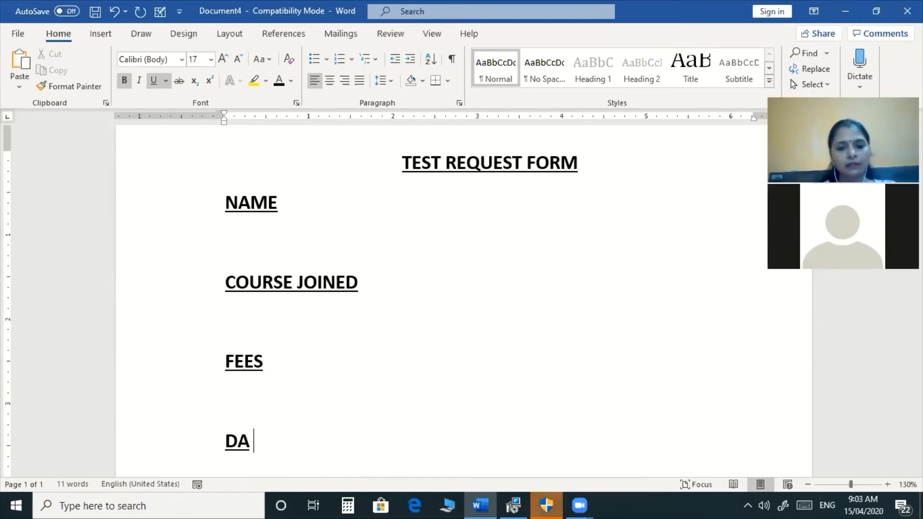
{"action": "type", "text": "FE"}
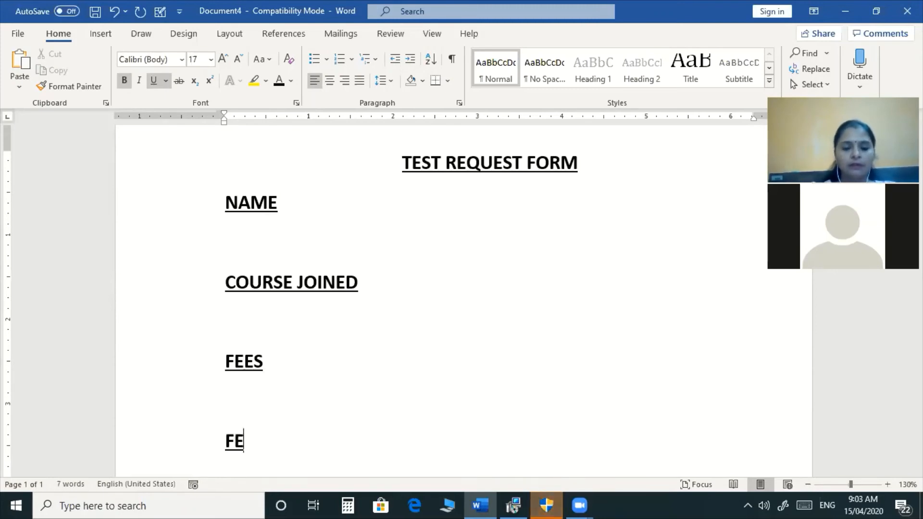
{"action": "type", "text": "ES PE"}
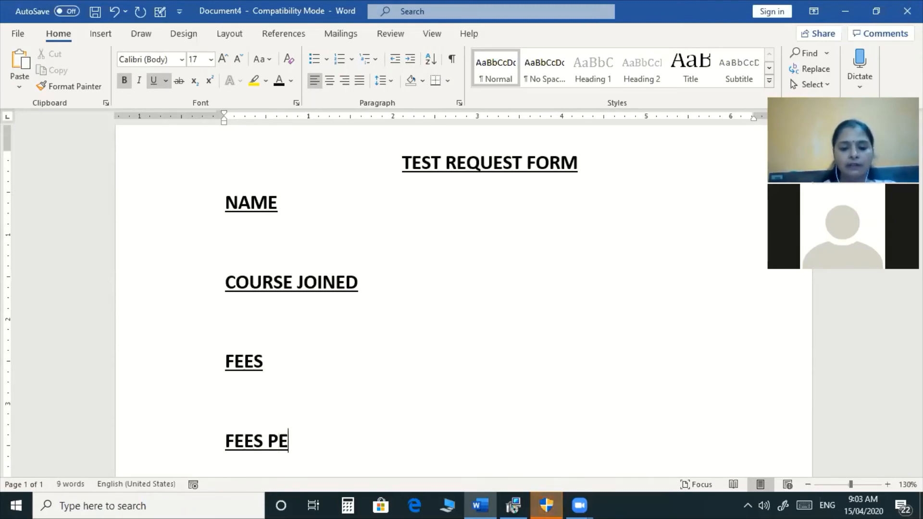
{"action": "type", "text": "NDING"}
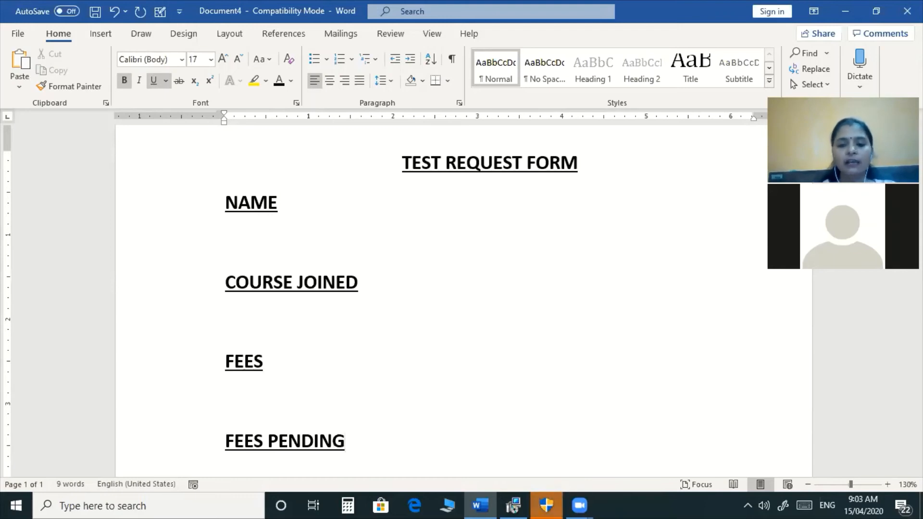
Add a right-aligned COUNCELLOR label two lines below FEES PENDING.
{"action": "key", "text": "Return"}
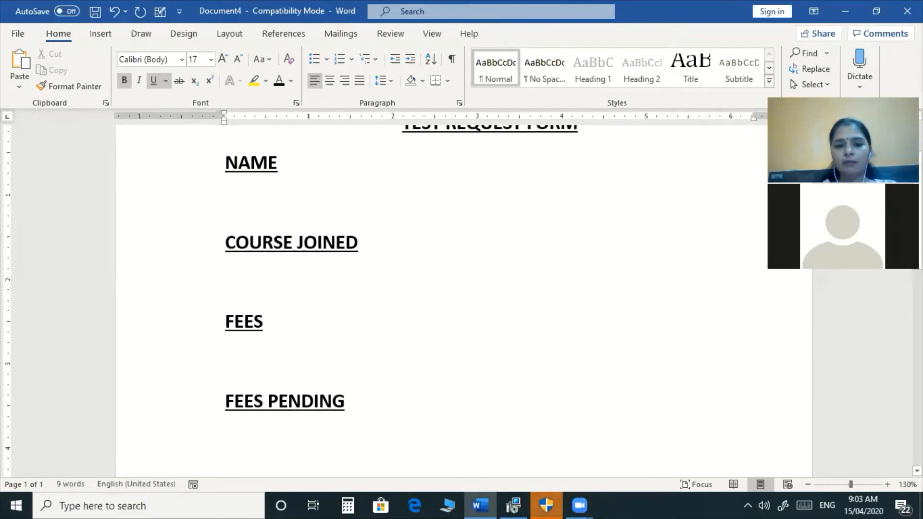
{"action": "key", "text": "Return"}
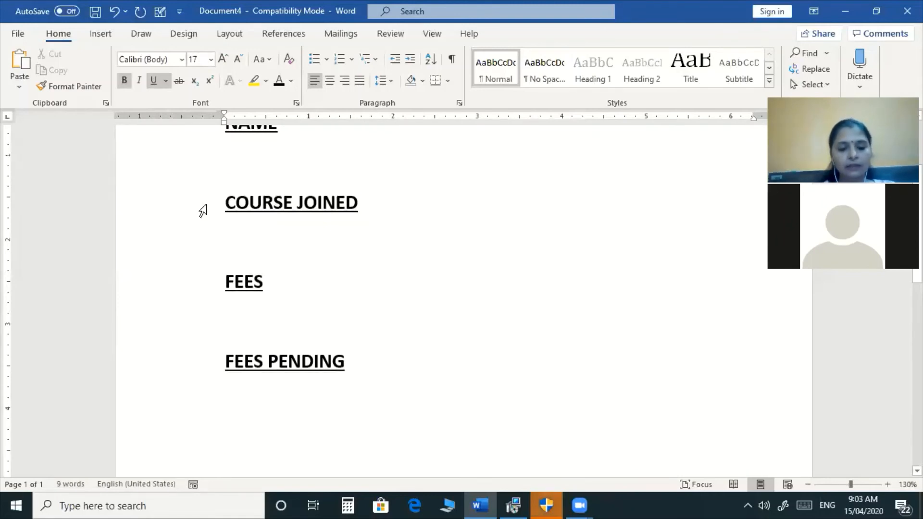
{"action": "key", "text": "ctrl+r"}
{"action": "type", "text": "COUNCES"}
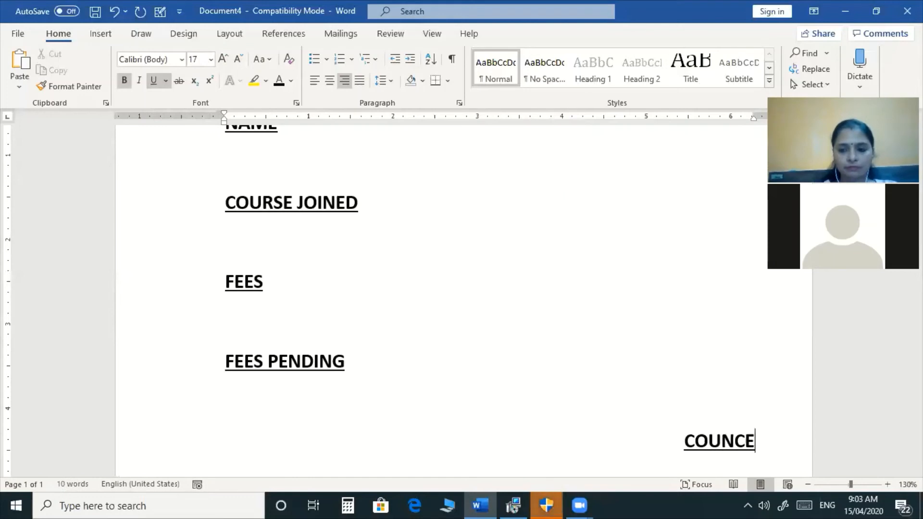
{"action": "key", "text": "BackSpace"}
{"action": "type", "text": "LLOE"}
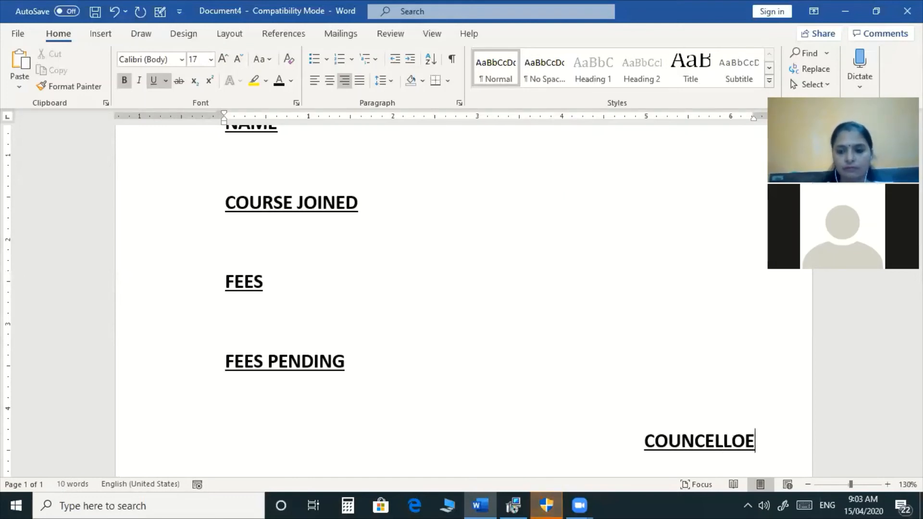
{"action": "key", "text": "BackSpace"}
{"action": "type", "text": "R"}
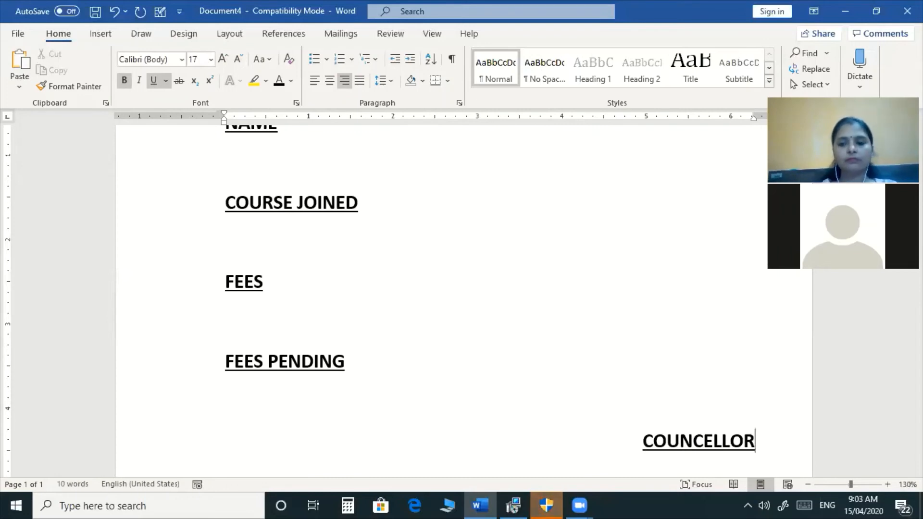
Insert extra blank lines between the TEST REQUEST FORM title and the NAME label.
{"action": "scroll", "coordinate": [374, 277], "scroll_direction": "up", "scroll_amount": 3}
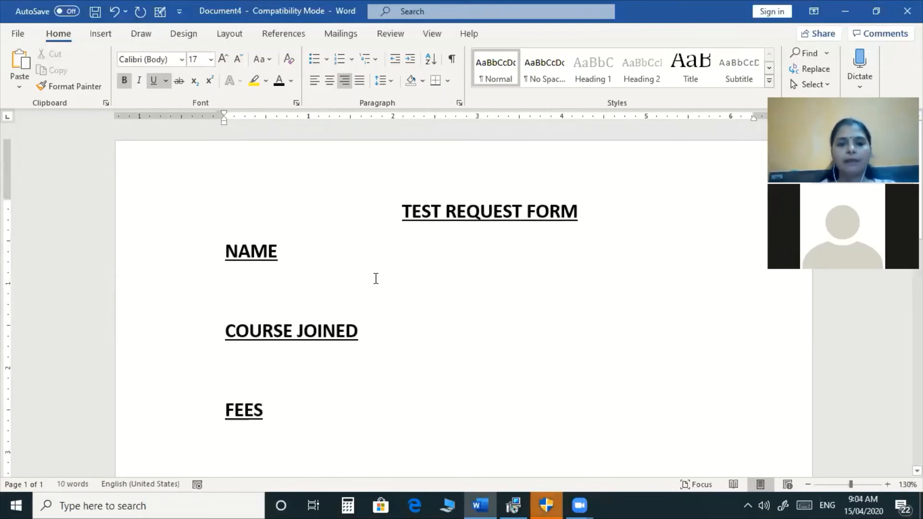
{"action": "left_click", "coordinate": [609, 222]}
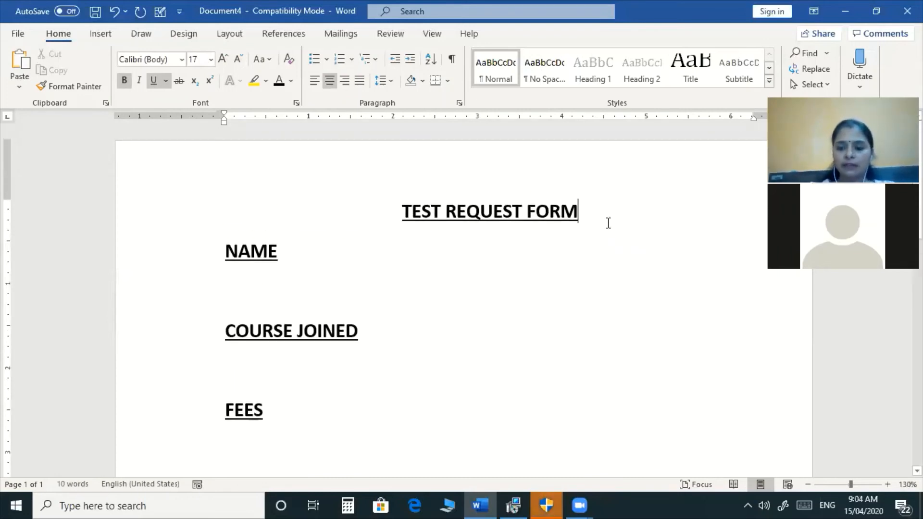
{"action": "key", "text": "Return"}
{"action": "key", "text": "Return"}
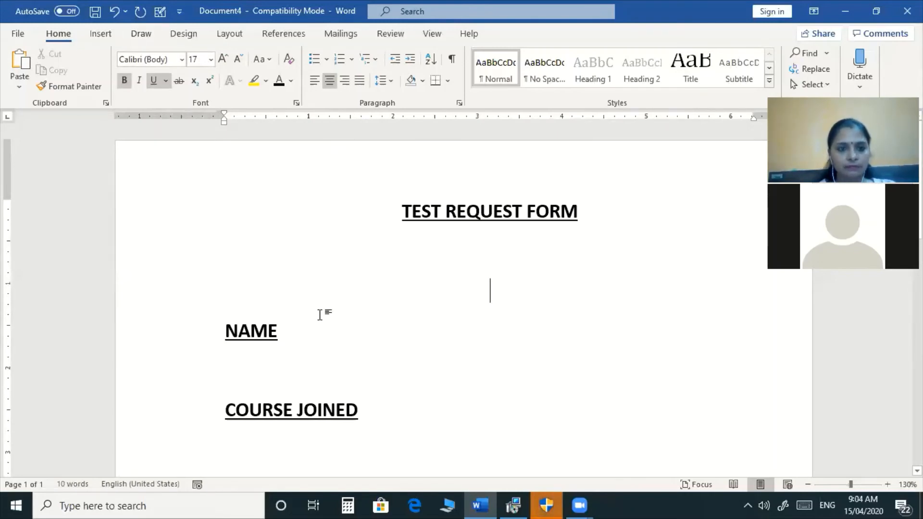
{"action": "left_click", "coordinate": [100, 33]}
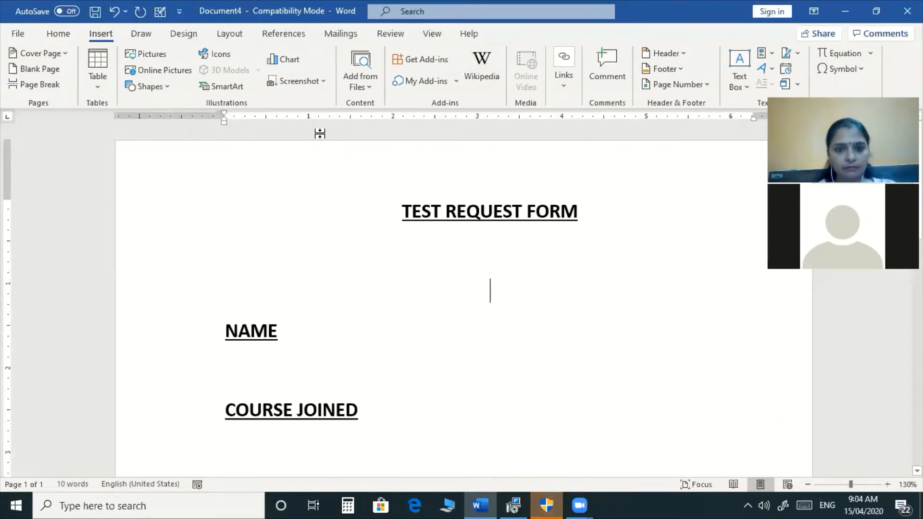
{"action": "left_click", "coordinate": [394, 35]}
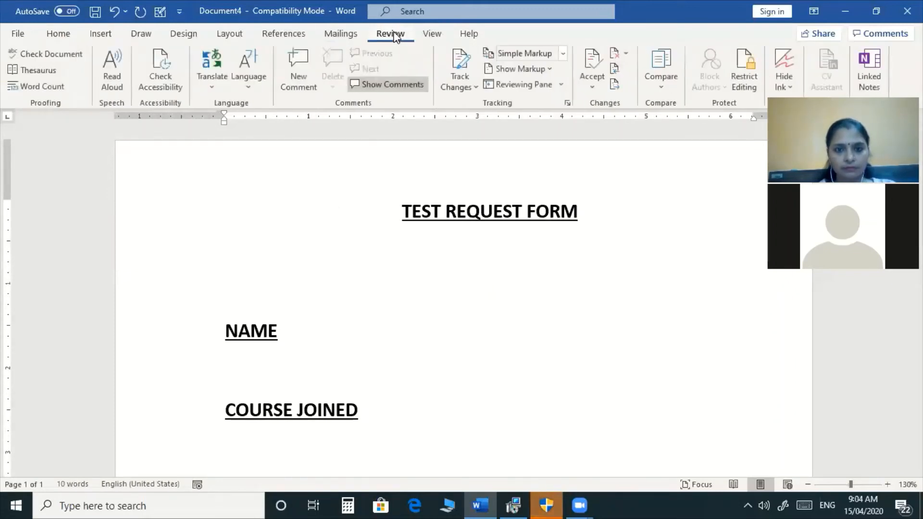
{"action": "left_click", "coordinate": [433, 34]}
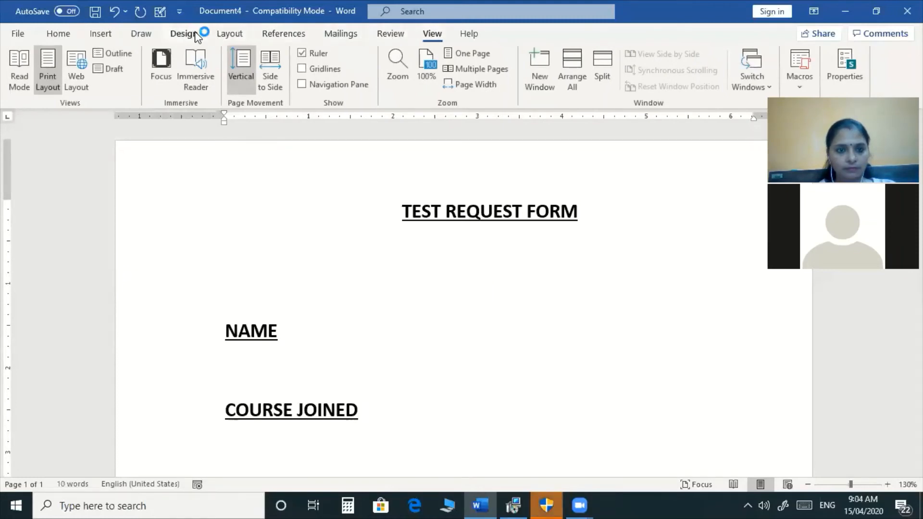
{"action": "left_click", "coordinate": [219, 35]}
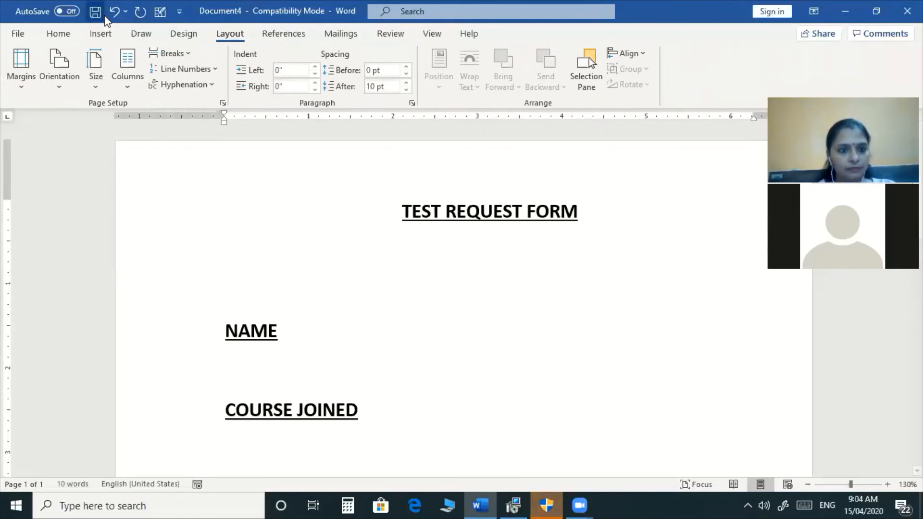
{"action": "left_click", "coordinate": [65, 35]}
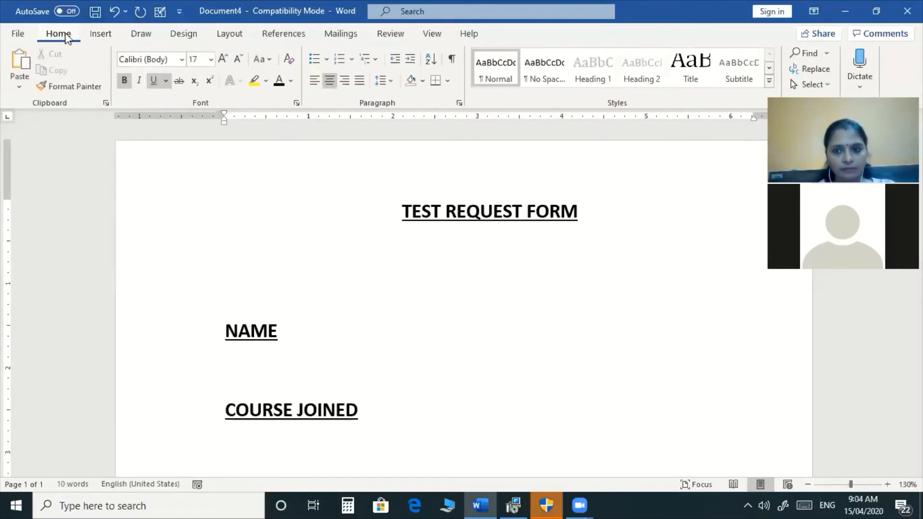
Add a diagonal semitransparent 'NITECH COMPUTER EDUCATION' text watermark using the Custom Watermark dialog.
{"action": "left_click", "coordinate": [185, 35]}
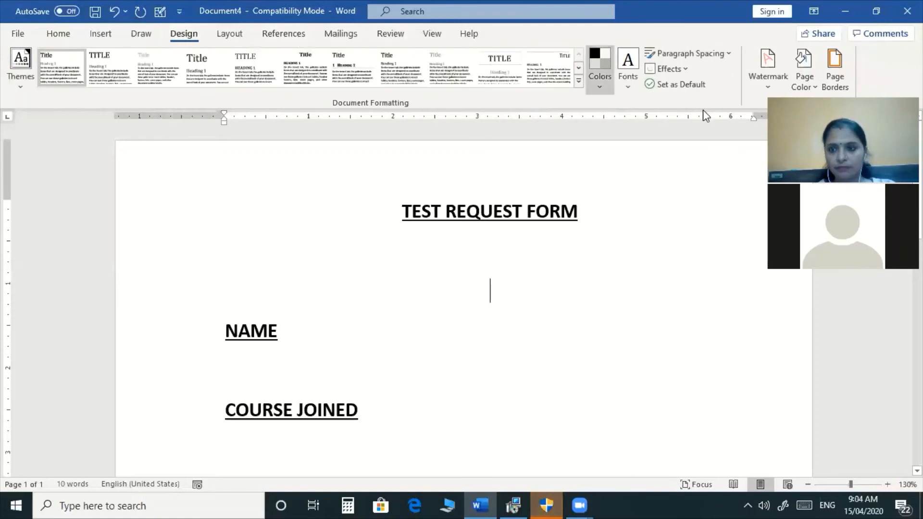
{"action": "left_click", "coordinate": [759, 94]}
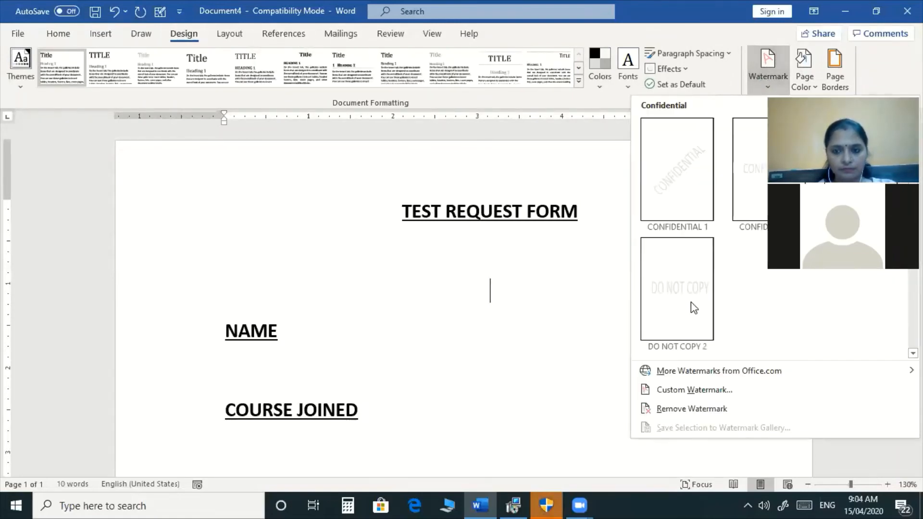
{"action": "left_click", "coordinate": [694, 391]}
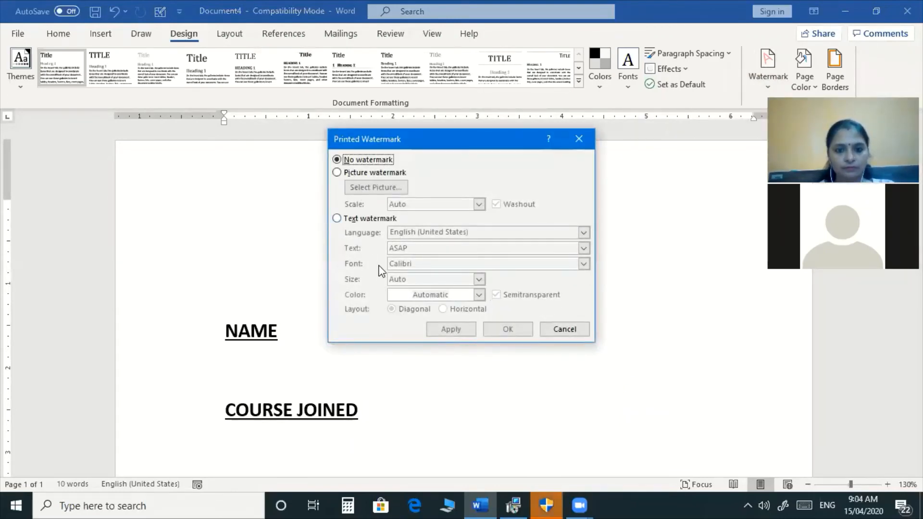
{"action": "left_click", "coordinate": [369, 219]}
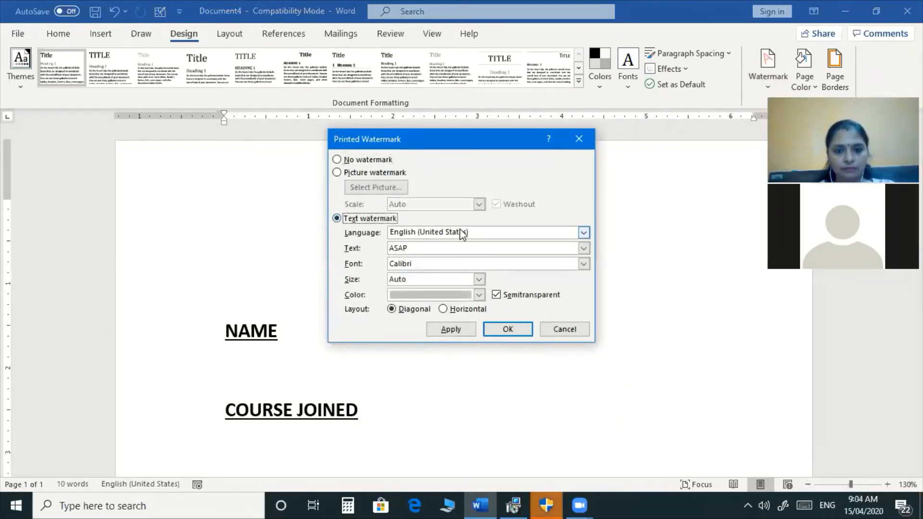
{"action": "double_click", "coordinate": [486, 247]}
{"action": "type", "text": "NI"}
{"action": "key", "text": "BackSpace"}
{"action": "type", "text": "NITECH COMPUTER EDUCATION"}
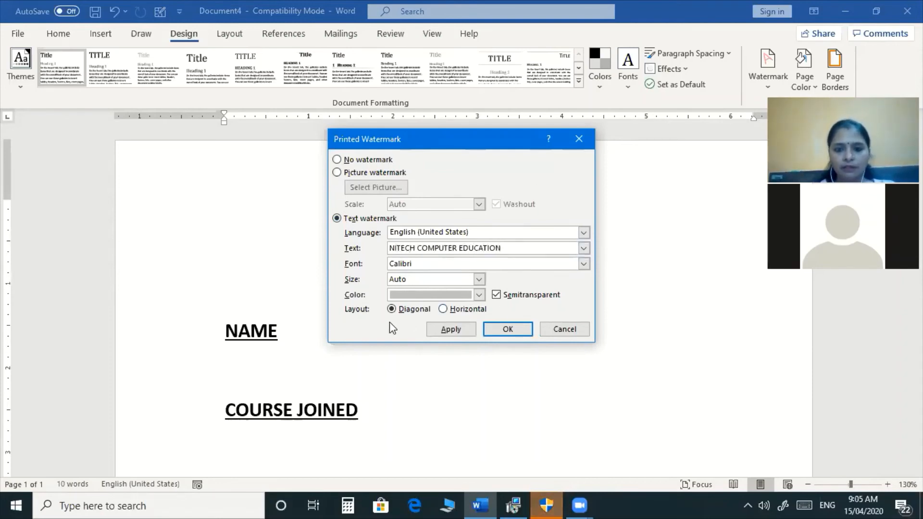
{"action": "left_click", "coordinate": [435, 328]}
{"action": "left_click", "coordinate": [564, 330]}
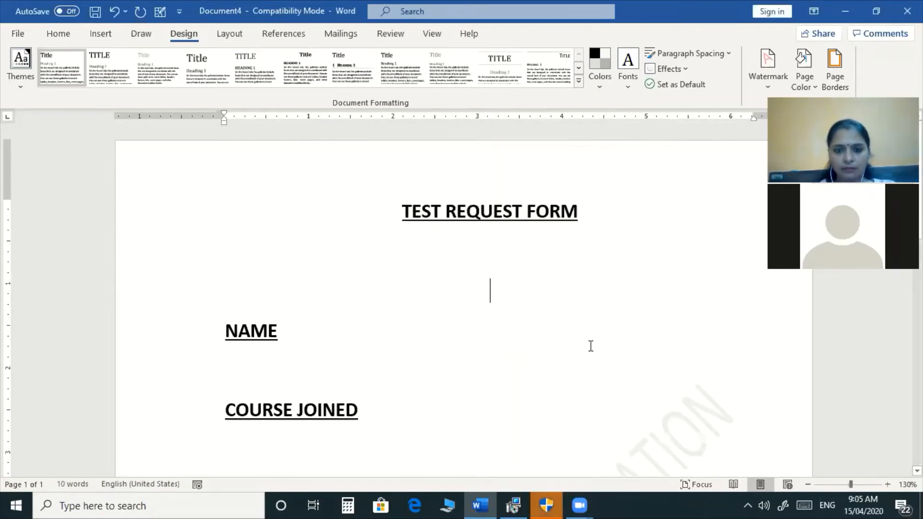
Select the title and form labels and colour them purple.
{"action": "scroll", "coordinate": [590, 346], "scroll_direction": "down", "scroll_amount": 6}
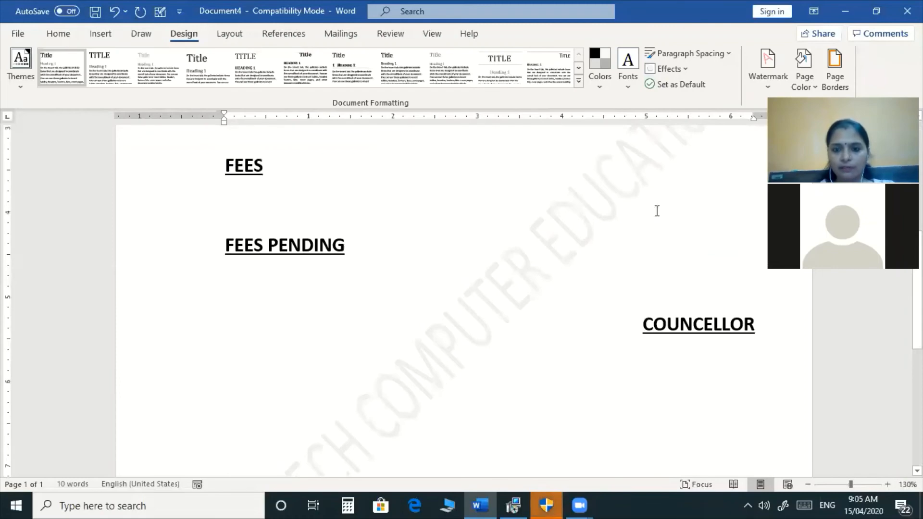
{"action": "scroll", "coordinate": [606, 356], "scroll_direction": "up", "scroll_amount": 6}
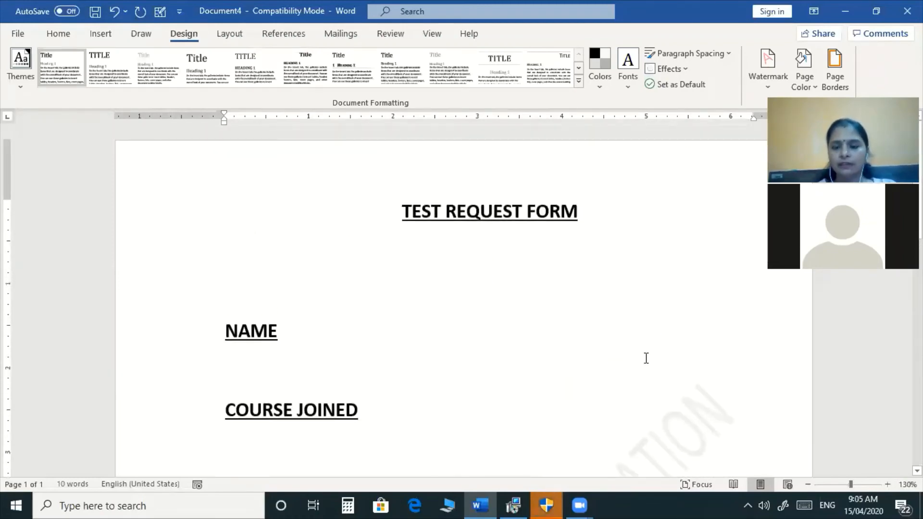
{"action": "left_click_drag", "start_coordinate": [395, 204], "coordinate": [673, 504]}
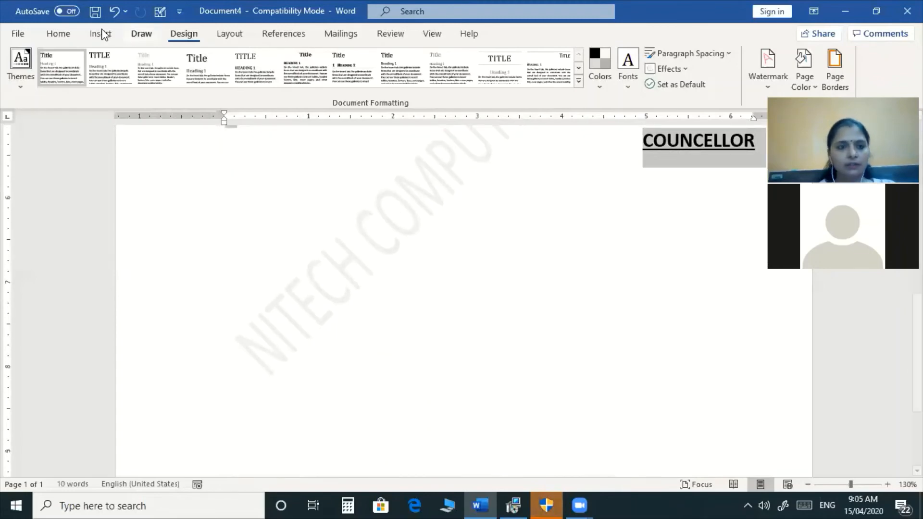
{"action": "left_click", "coordinate": [59, 34]}
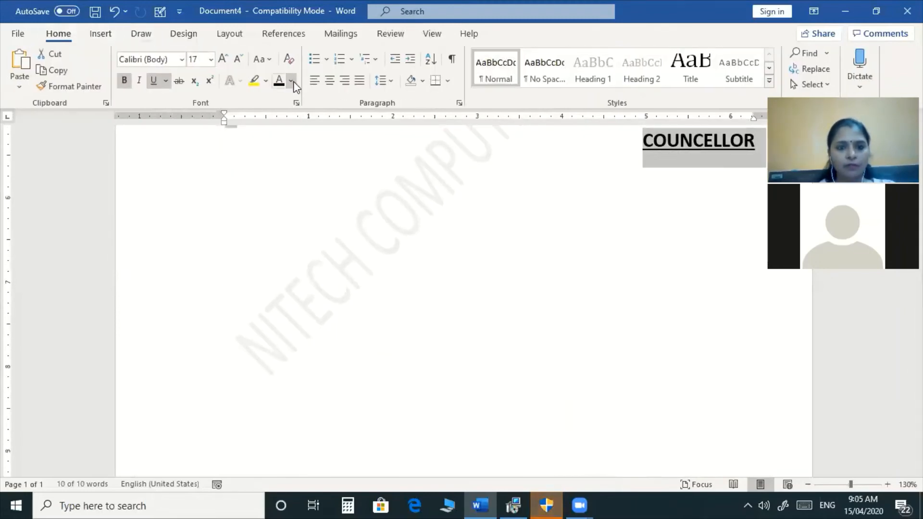
{"action": "left_click", "coordinate": [291, 81]}
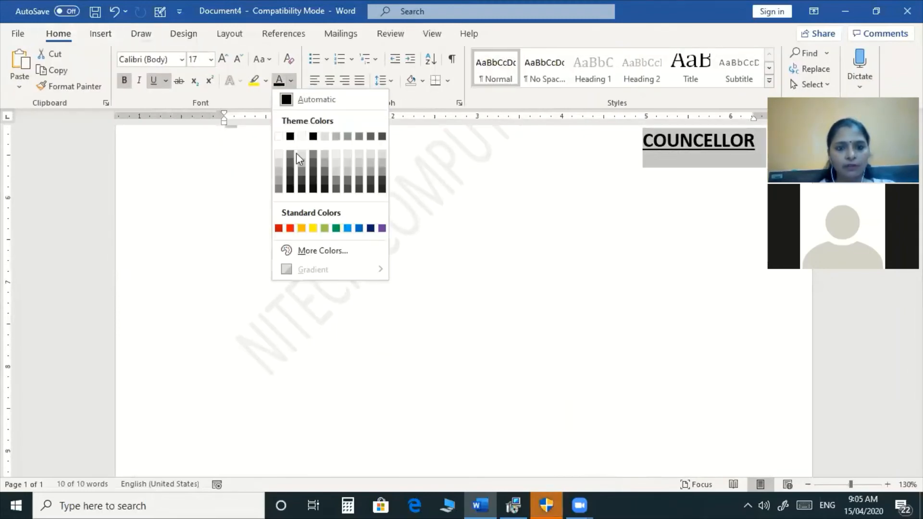
{"action": "left_click", "coordinate": [382, 229]}
Set the selected title and labels in the Swis721 BlkCn BT font.
{"action": "scroll", "coordinate": [381, 227], "scroll_direction": "up", "scroll_amount": 8}
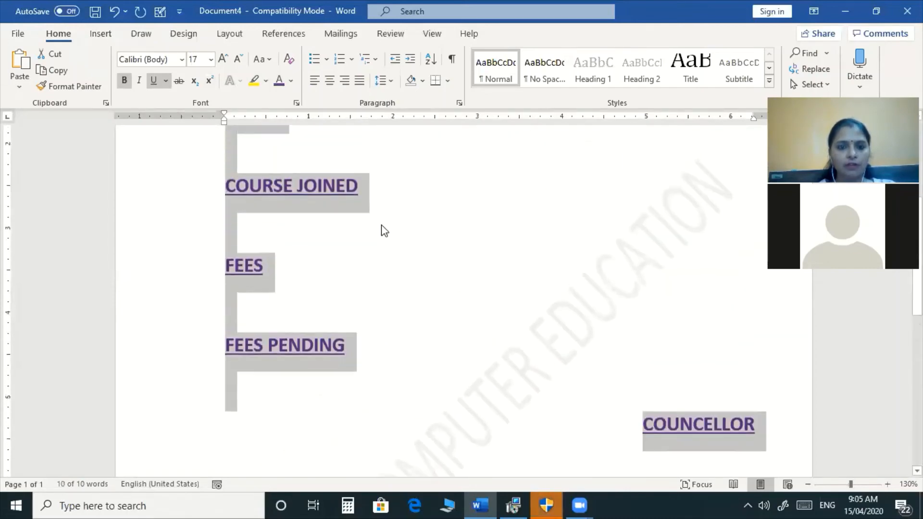
{"action": "left_click", "coordinate": [179, 65]}
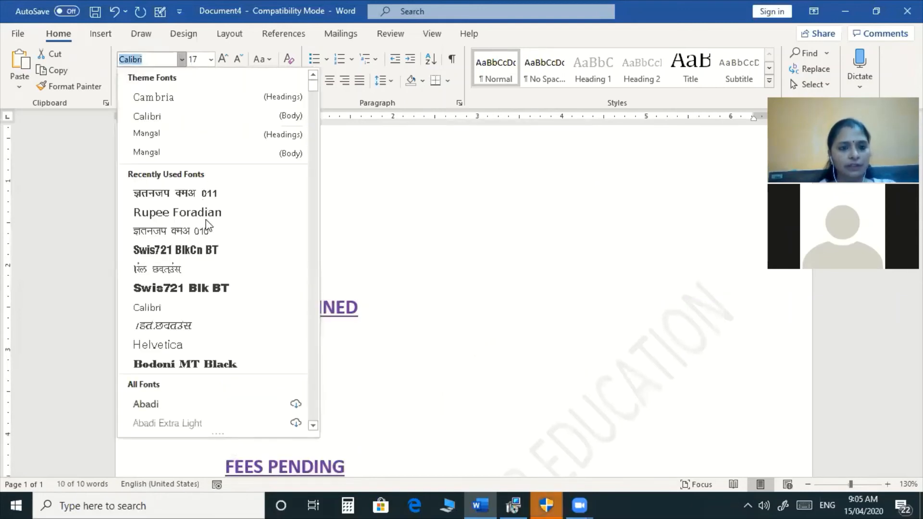
{"action": "left_click", "coordinate": [215, 250]}
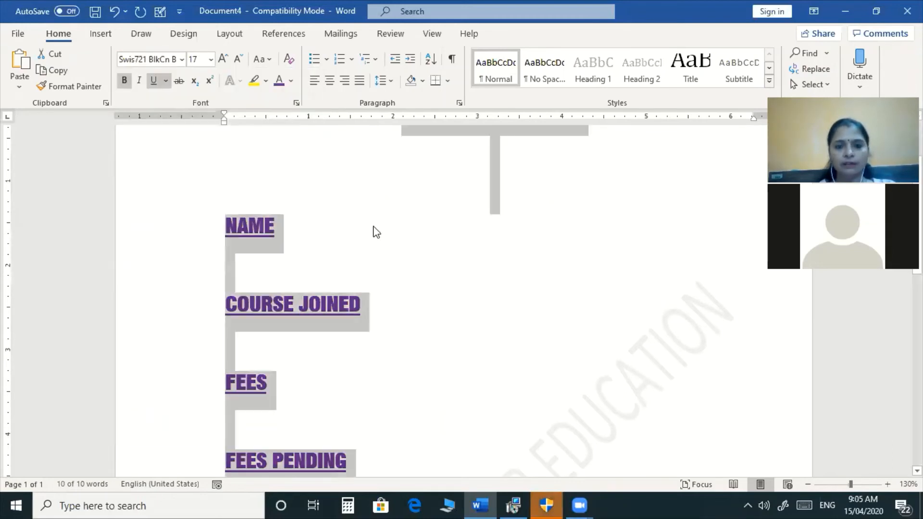
{"action": "left_click", "coordinate": [381, 227]}
{"action": "left_click", "coordinate": [402, 226]}
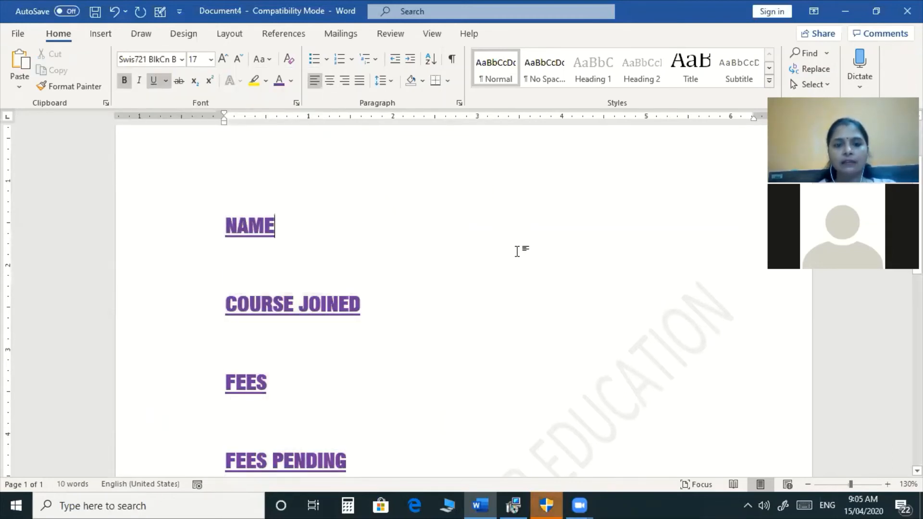
{"action": "scroll", "coordinate": [518, 249], "scroll_direction": "up", "scroll_amount": 3}
Insert a tab gap after NAME with bold and underline turned off.
{"action": "key", "text": "Tab"}
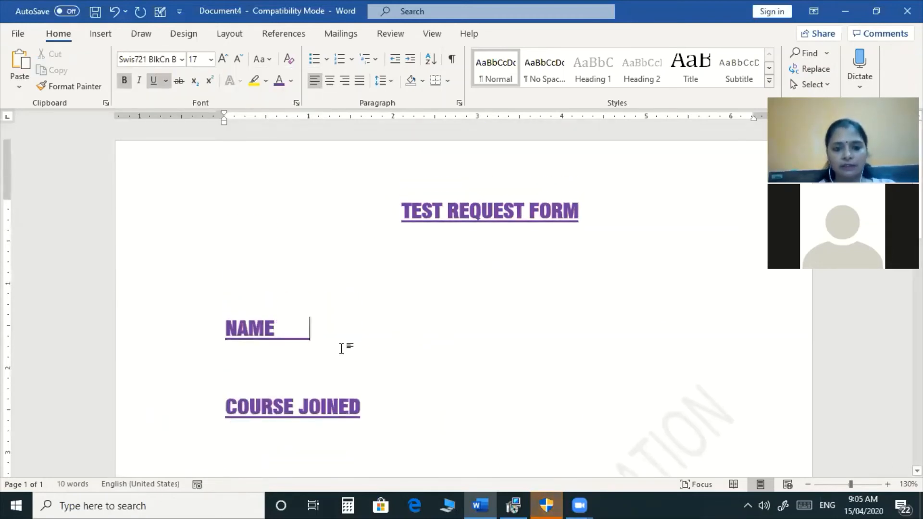
{"action": "key", "text": "BackSpace"}
{"action": "key", "text": "ctrl+b"}
{"action": "key", "text": "Tab"}
{"action": "key", "text": "BackSpace"}
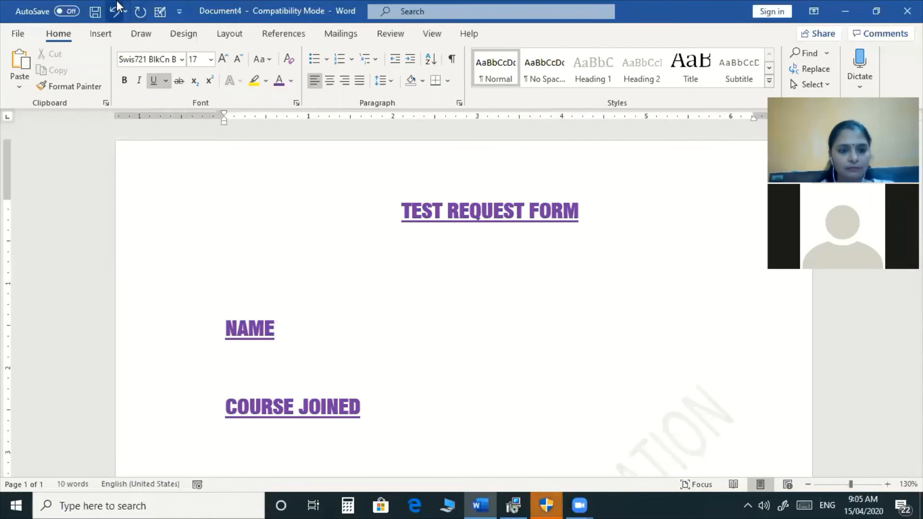
{"action": "key", "text": "ctrl+u"}
{"action": "key", "text": "Tab"}
{"action": "key", "text": "Tab"}
{"action": "key", "text": "Tab"}
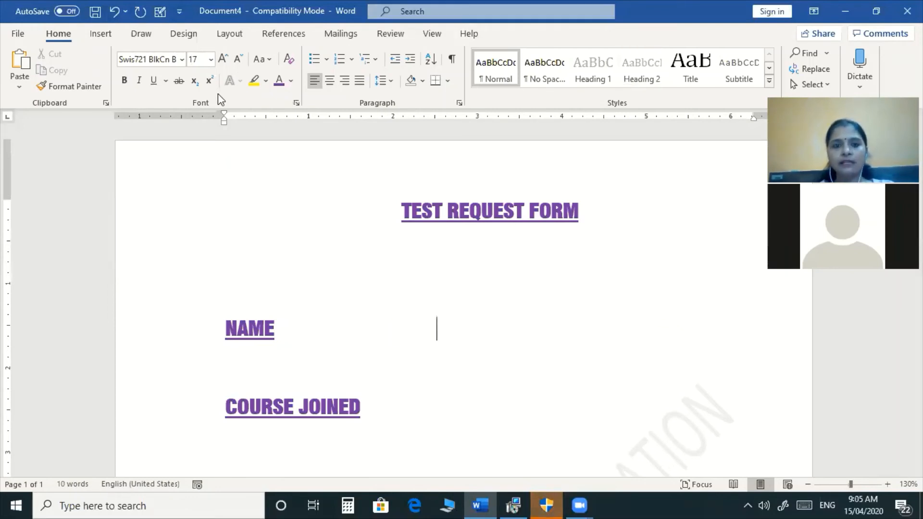
{"action": "left_click", "coordinate": [525, 91]}
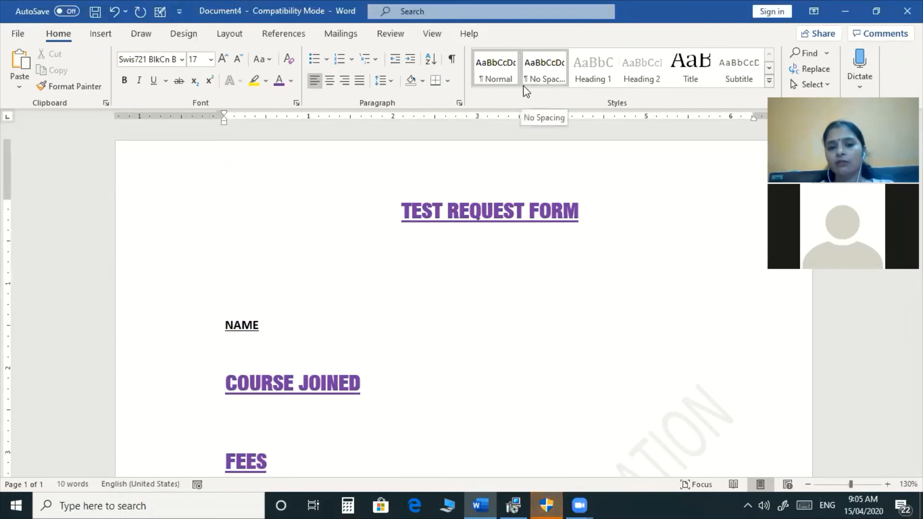
{"action": "key", "text": "ctrl+z"}
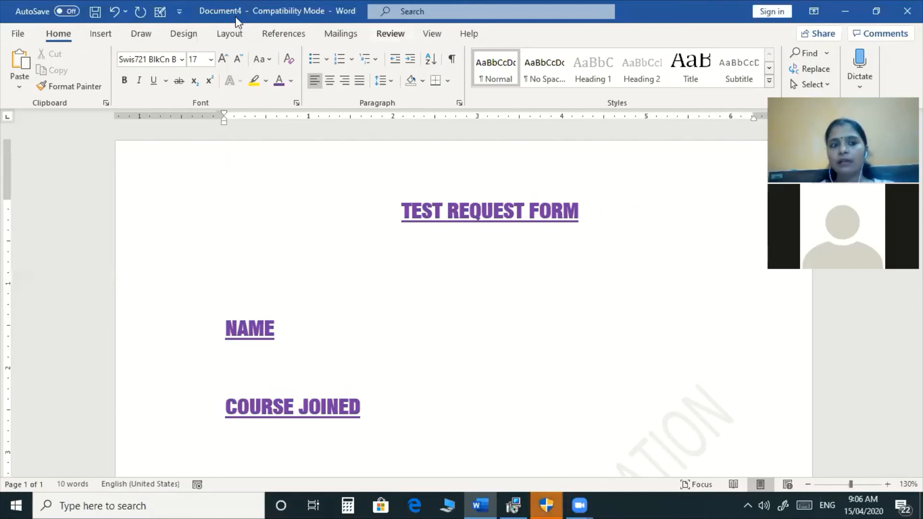
Tick Developer under Main Tabs in Word Options' Customize Ribbon and confirm with OK.
{"action": "left_click", "coordinate": [19, 34]}
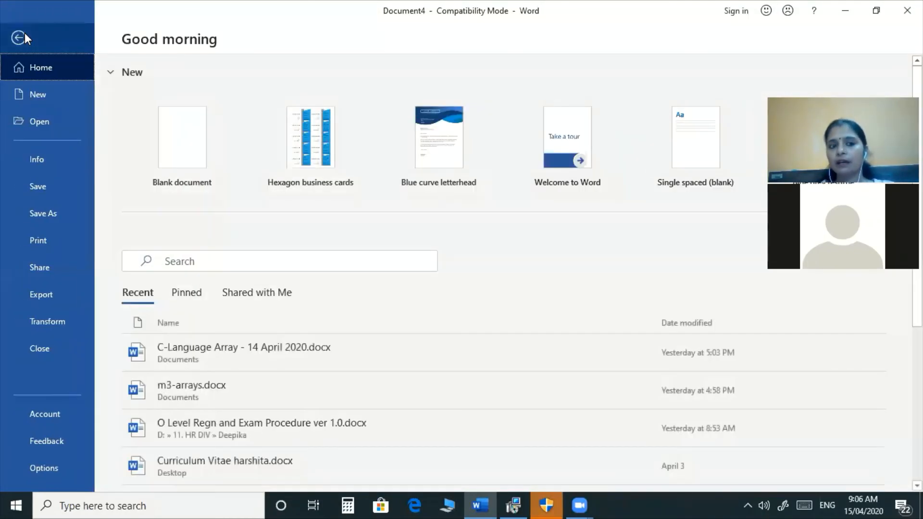
{"action": "left_click", "coordinate": [60, 472]}
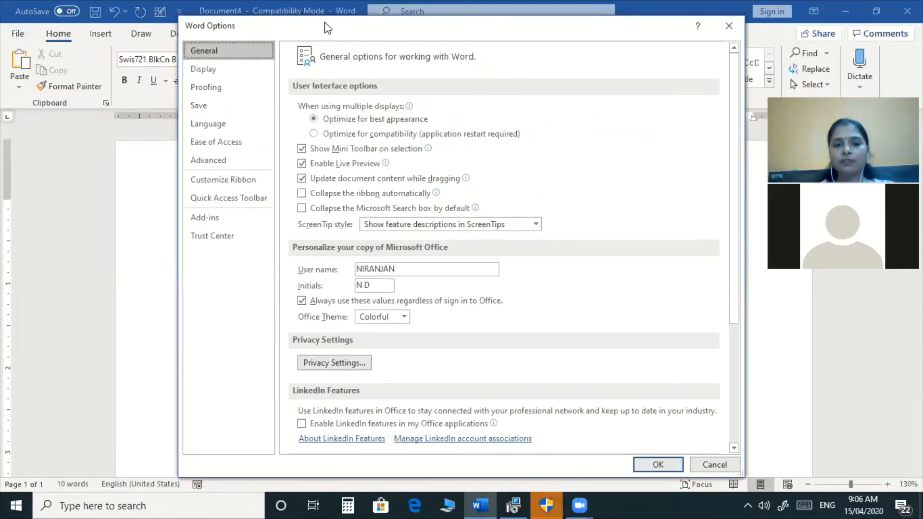
{"action": "left_click_drag", "start_coordinate": [325, 22], "coordinate": [324, 10]}
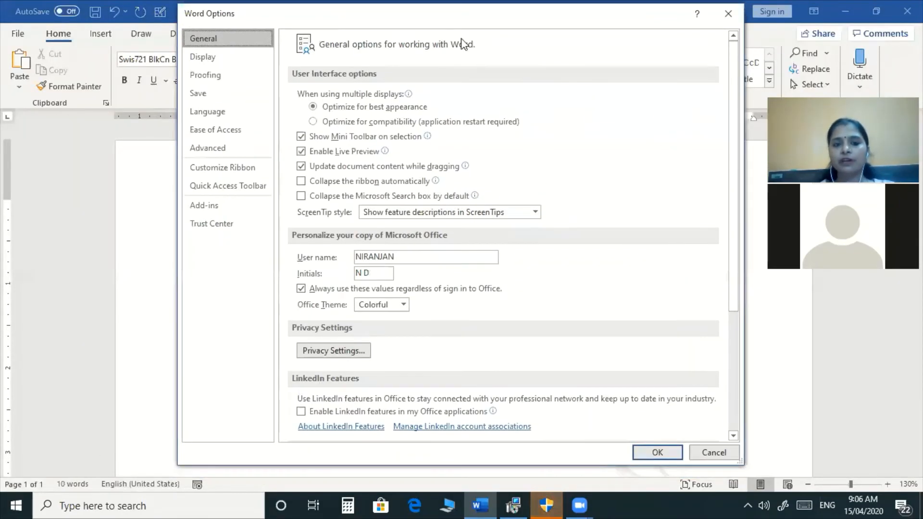
{"action": "left_click", "coordinate": [226, 169]}
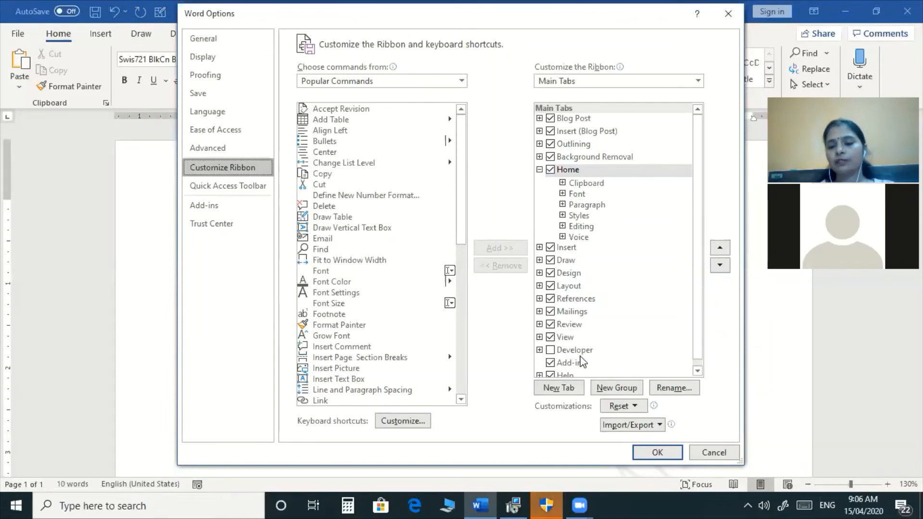
{"action": "left_click", "coordinate": [551, 351]}
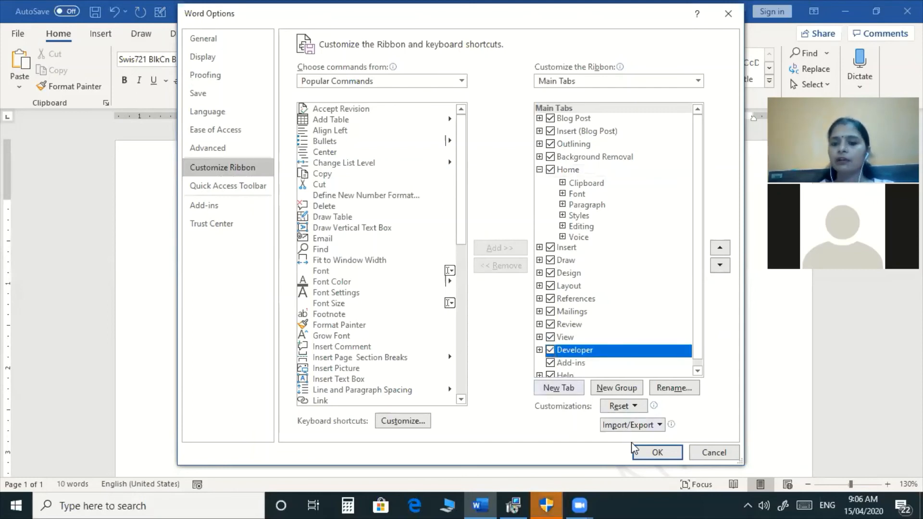
{"action": "left_click", "coordinate": [657, 453]}
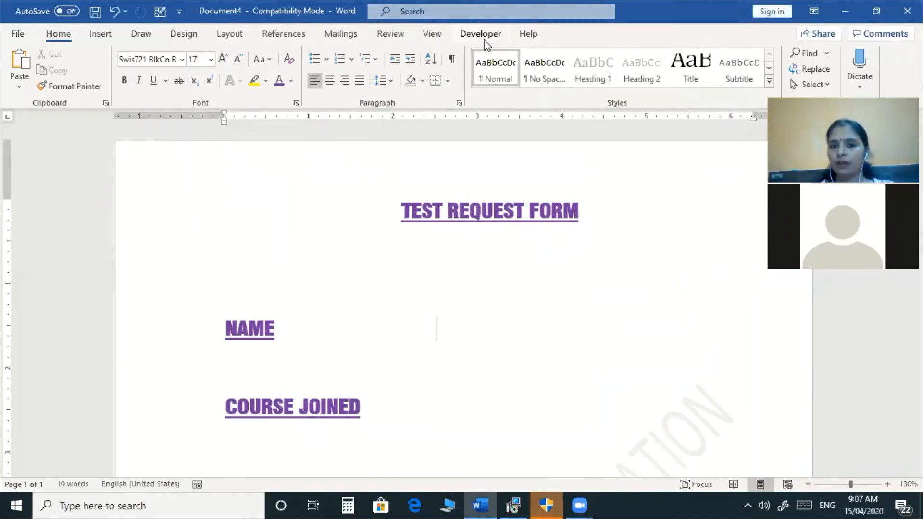
Insert a Rich Text Content Control beside the NAME label.
{"action": "left_click", "coordinate": [485, 41]}
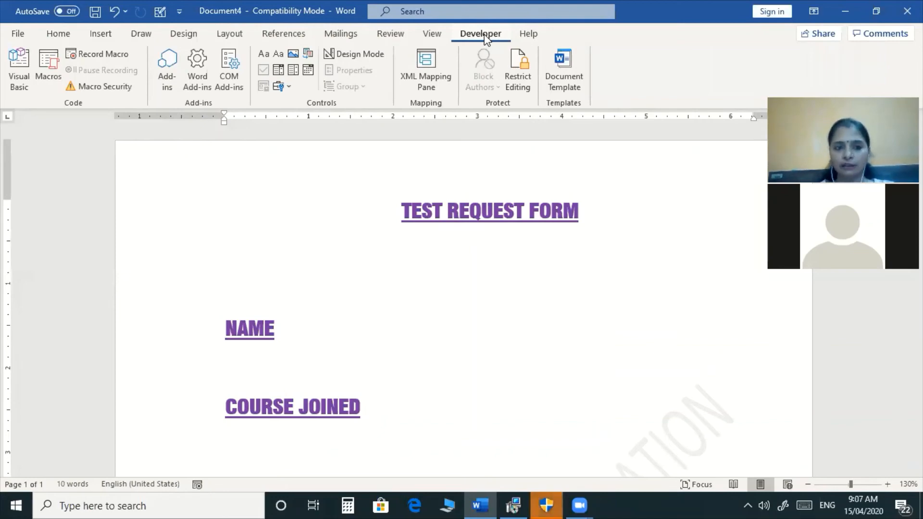
{"action": "left_click", "coordinate": [438, 327]}
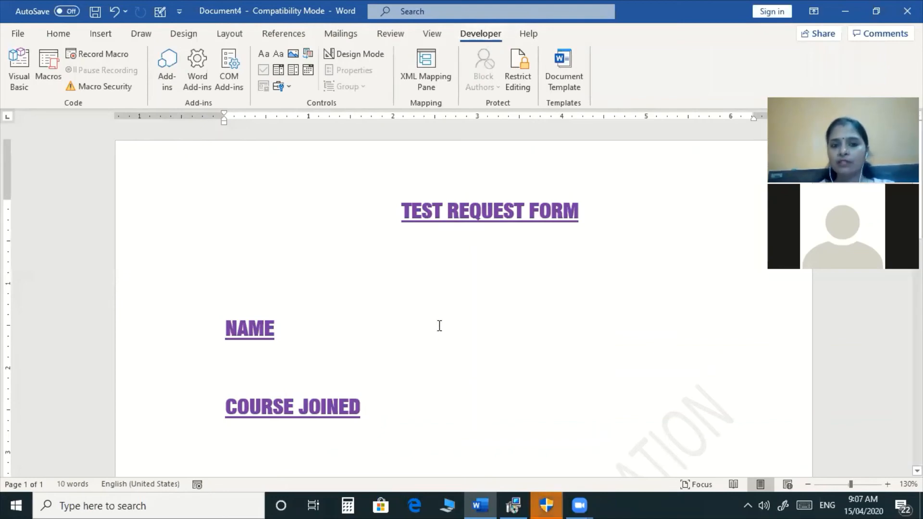
{"action": "left_click", "coordinate": [264, 60]}
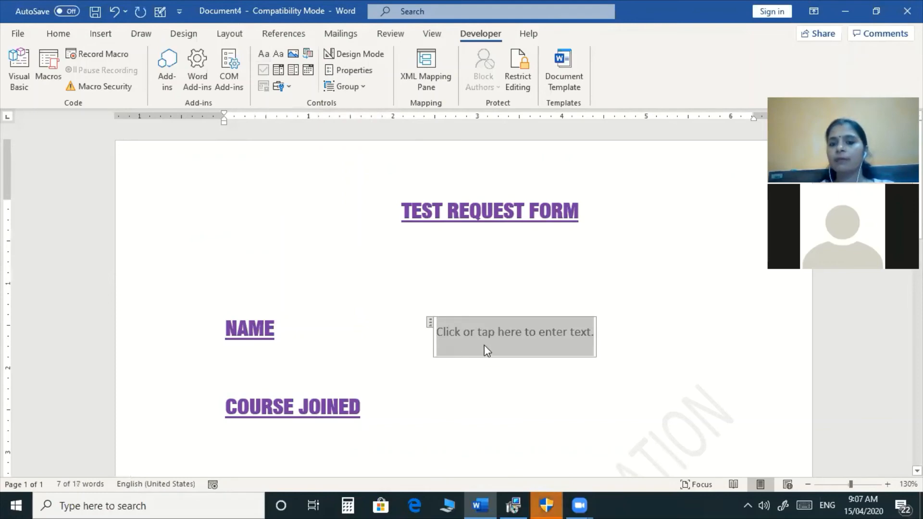
Add a non-underlined tab gap after COURSE JOINED.
{"action": "scroll", "coordinate": [511, 371], "scroll_direction": "down", "scroll_amount": 3}
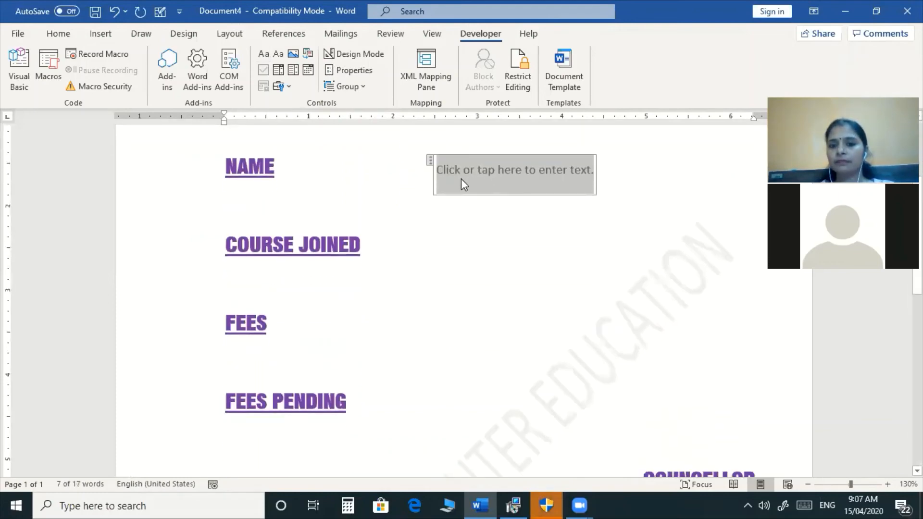
{"action": "left_click", "coordinate": [447, 241]}
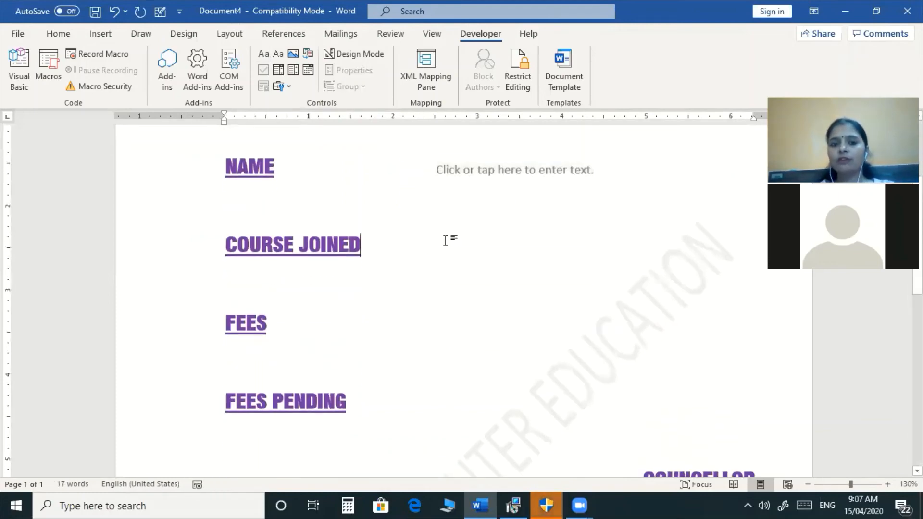
{"action": "key", "text": "Tab"}
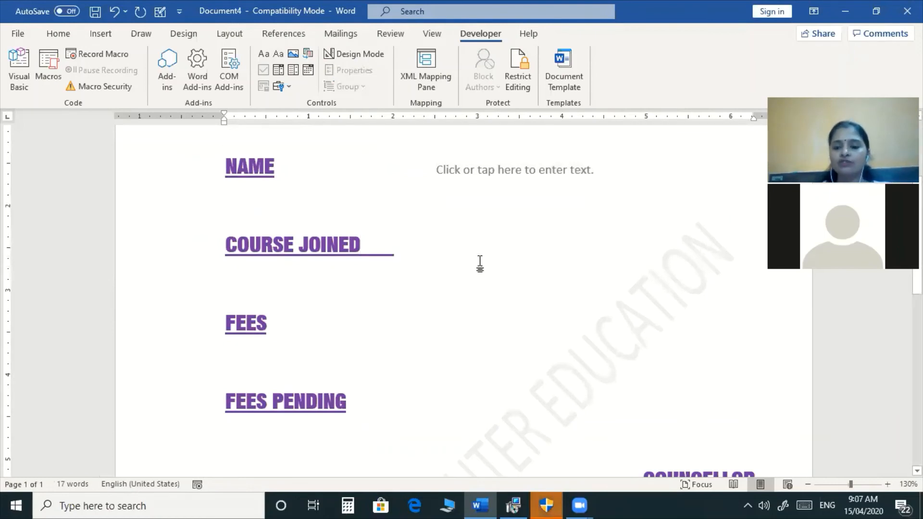
{"action": "key", "text": "BackSpace"}
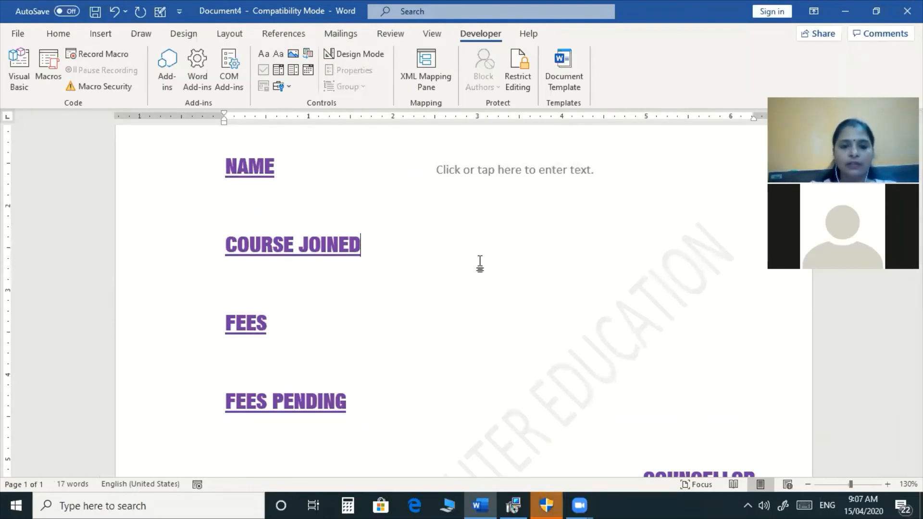
{"action": "key", "text": "Tab"}
{"action": "key", "text": "Tab"}
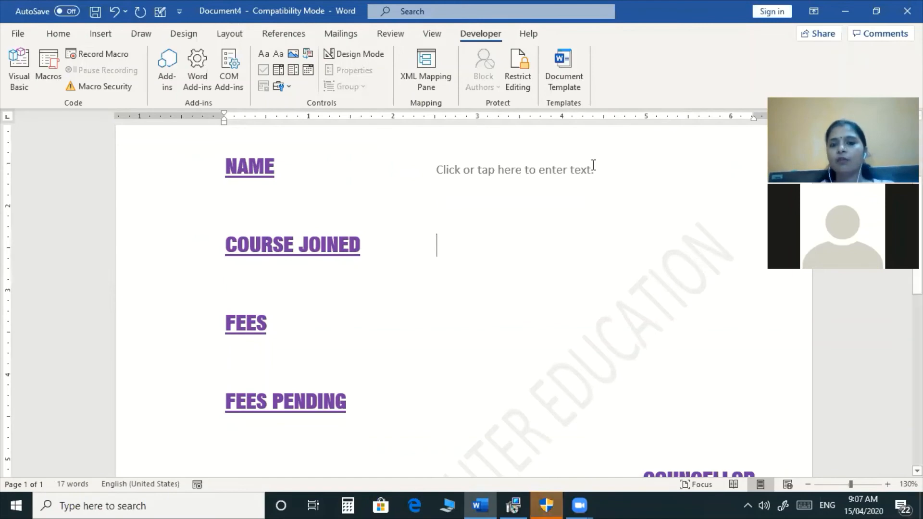
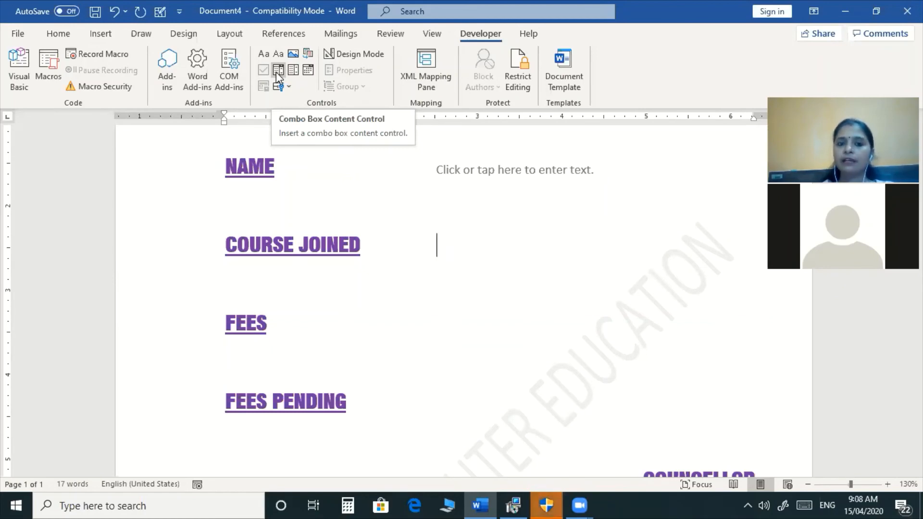
Insert a drop-down content control beside COURSE JOINED and test its arrow and right-click menu.
{"action": "left_click", "coordinate": [276, 72]}
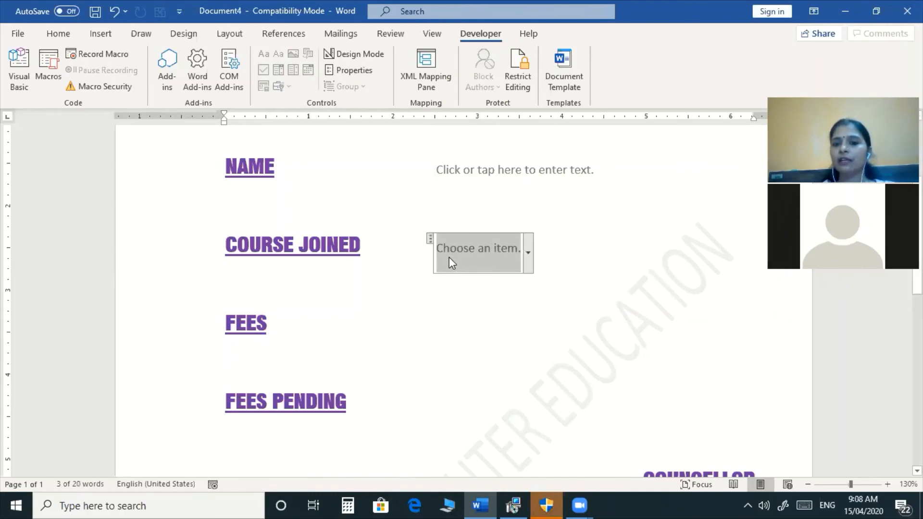
{"action": "left_click", "coordinate": [529, 259]}
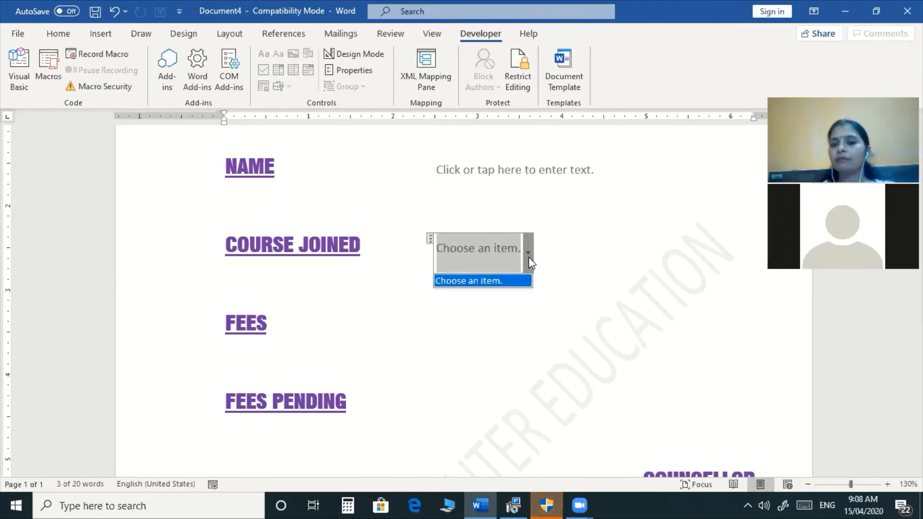
{"action": "left_click", "coordinate": [529, 259]}
{"action": "left_click", "coordinate": [529, 260]}
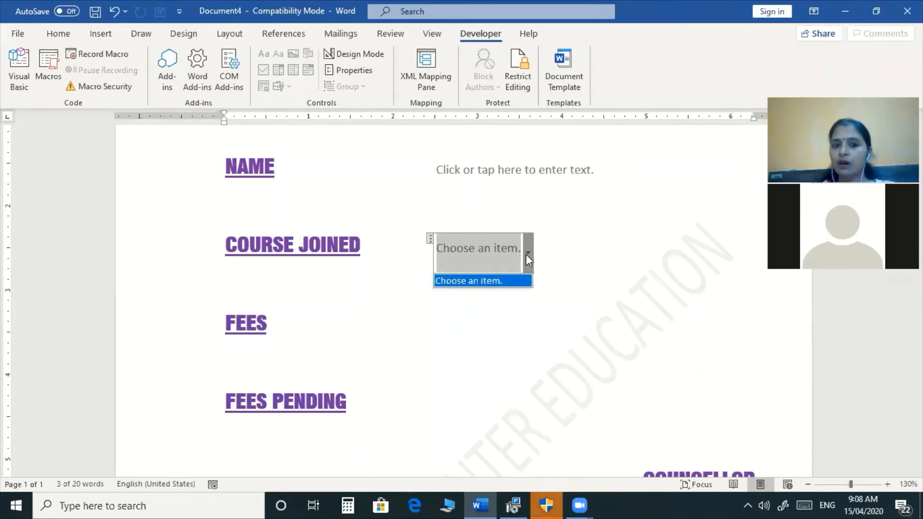
{"action": "left_click", "coordinate": [526, 255]}
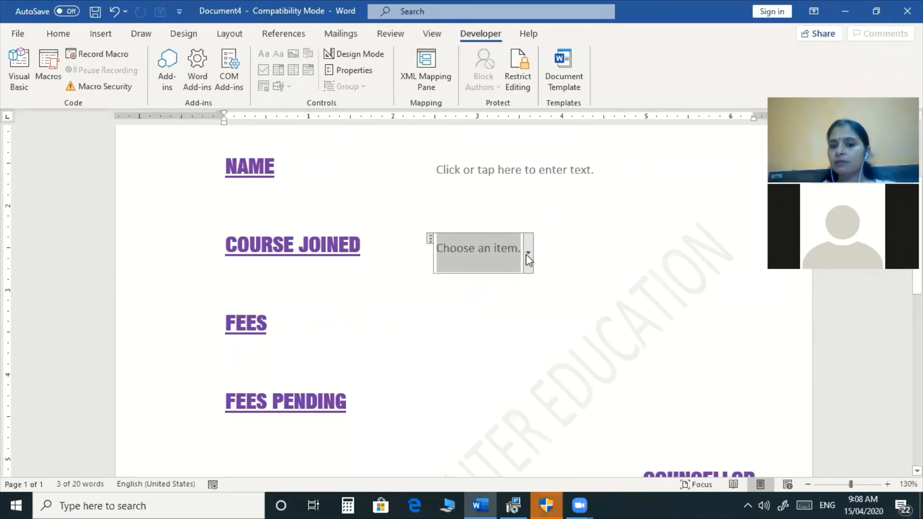
{"action": "left_click", "coordinate": [526, 255]}
{"action": "left_click", "coordinate": [526, 255]}
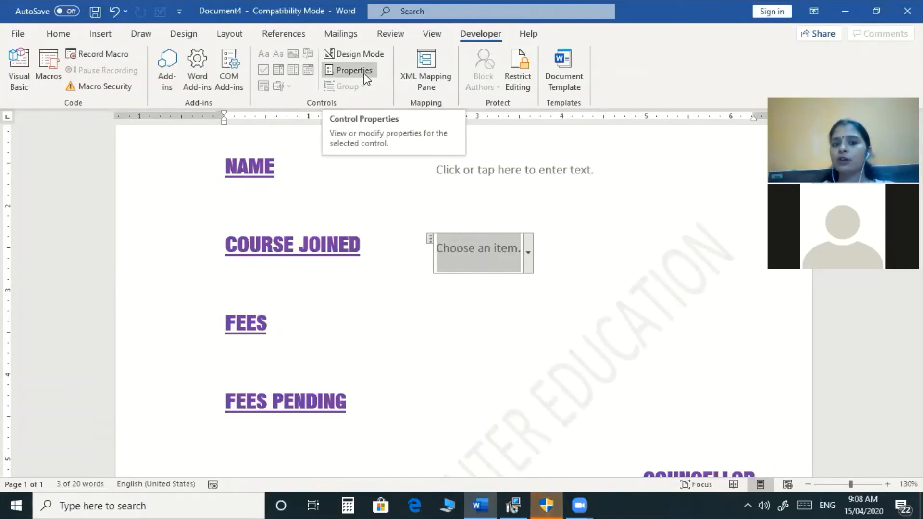
{"action": "right_click", "coordinate": [487, 244]}
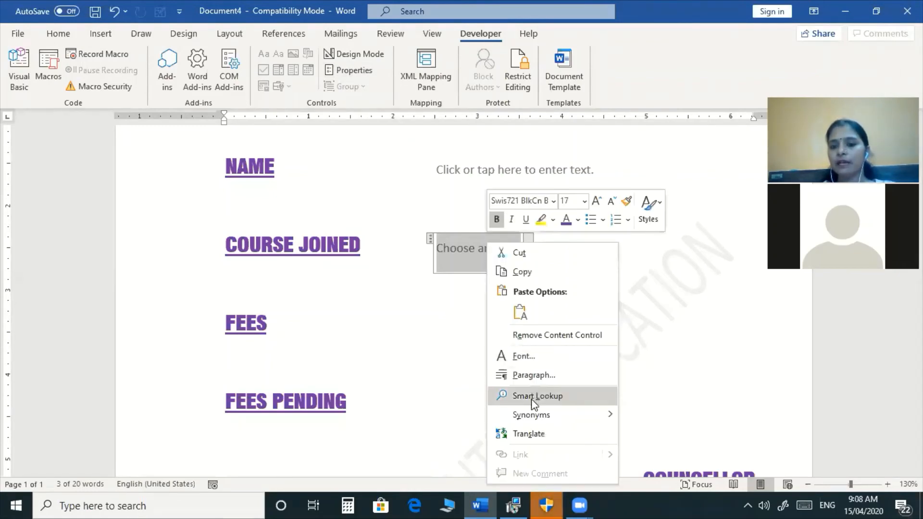
{"action": "right_click", "coordinate": [466, 271]}
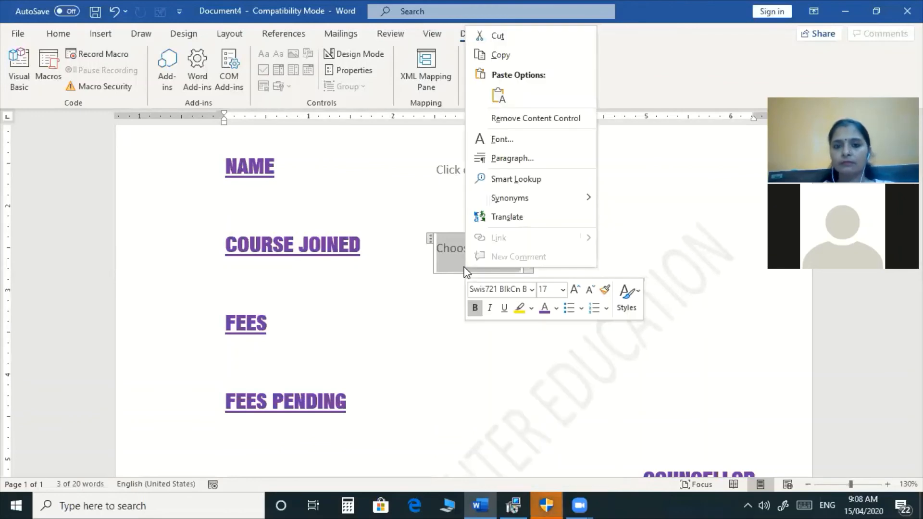
{"action": "left_click", "coordinate": [464, 269]}
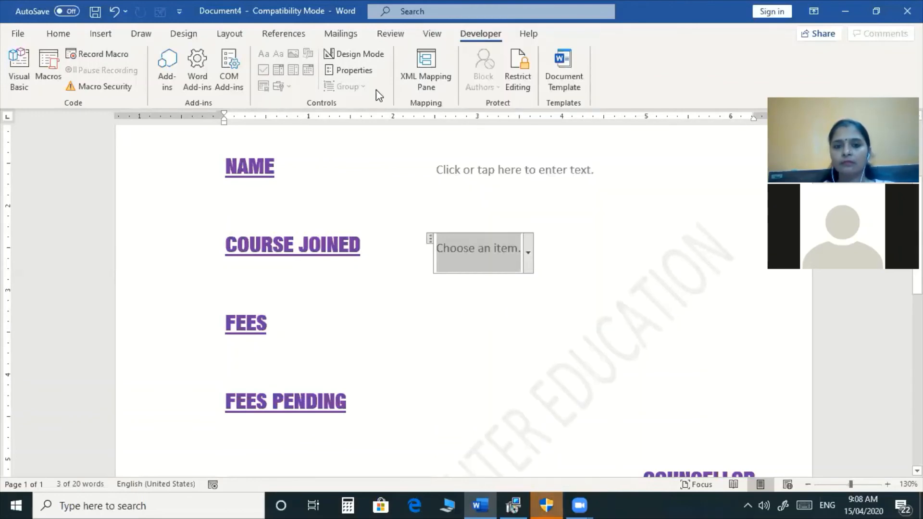
Open the drop-down's properties and give it the title 'Select course from list'.
{"action": "left_click", "coordinate": [359, 72]}
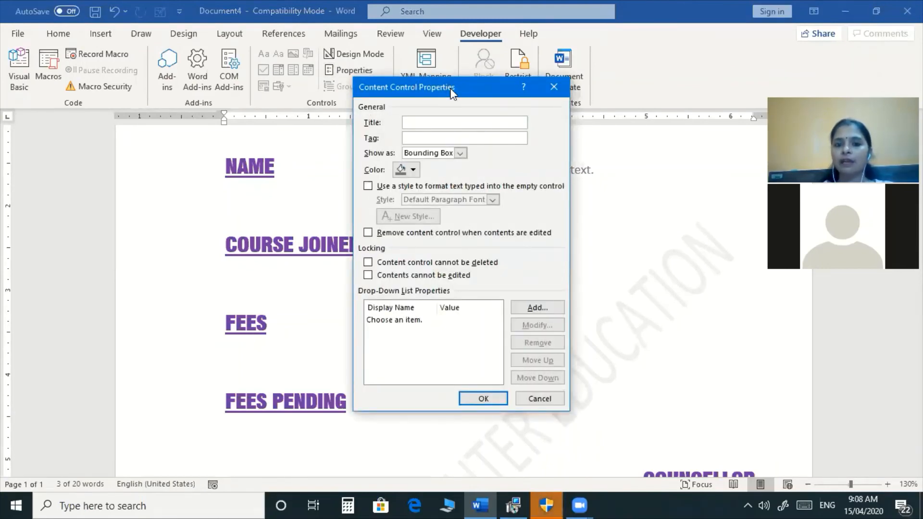
{"action": "left_click_drag", "start_coordinate": [452, 93], "coordinate": [527, 51]}
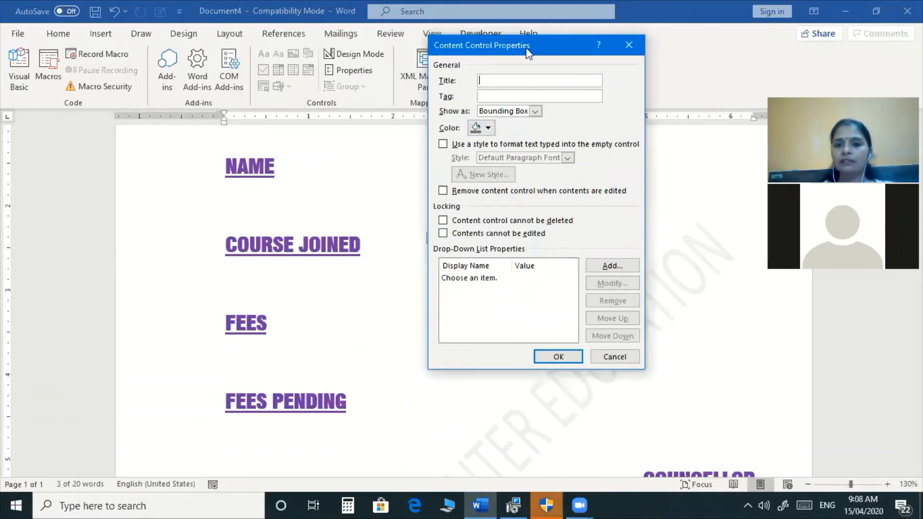
{"action": "left_click_drag", "start_coordinate": [528, 51], "coordinate": [641, 45]}
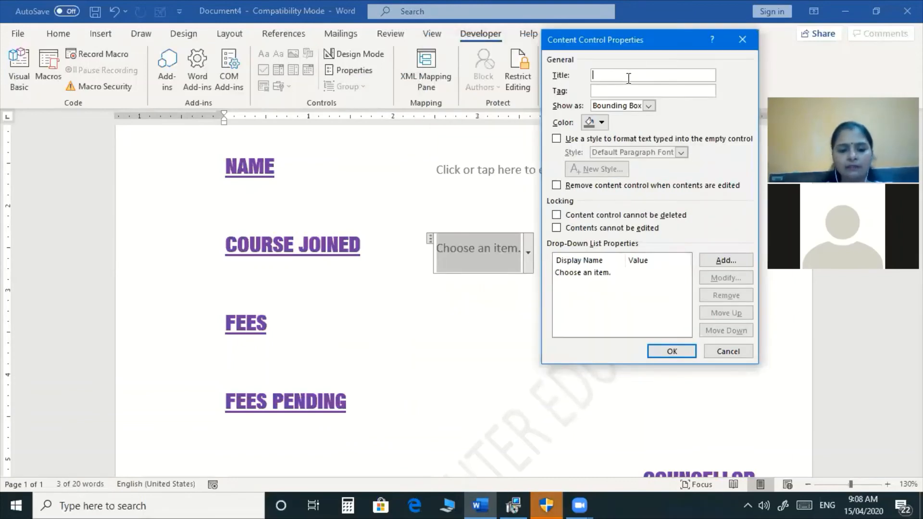
{"action": "type", "text": "Select course from list"}
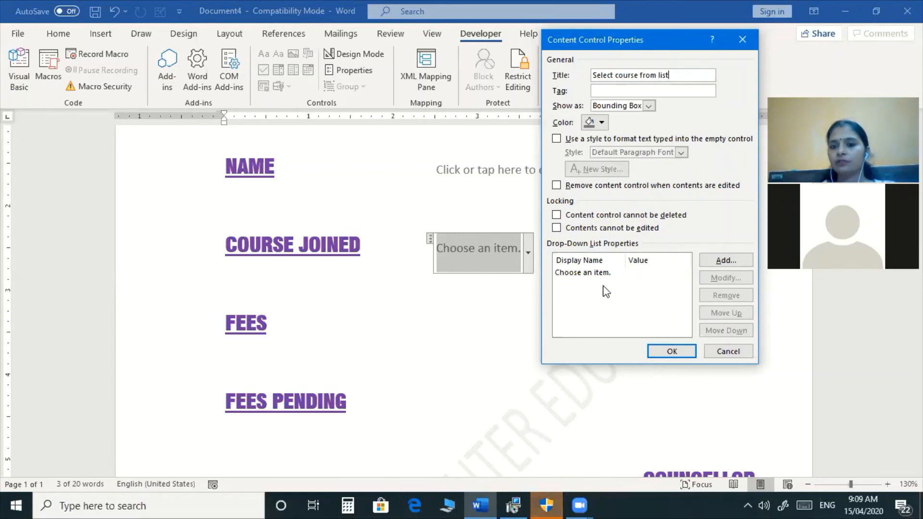
Add O Level, Tally and CCC as choices, remove 'Choose an item.', and apply.
{"action": "left_click", "coordinate": [728, 261]}
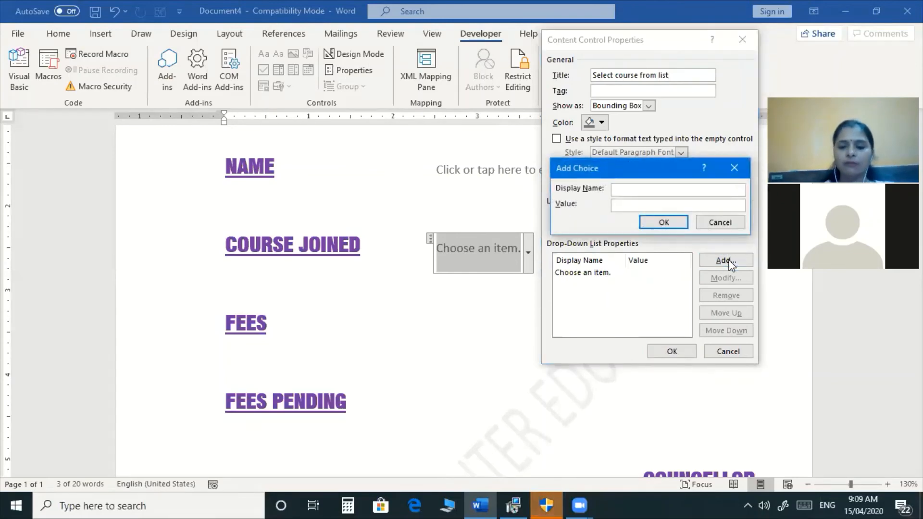
{"action": "type", "text": "O Level"}
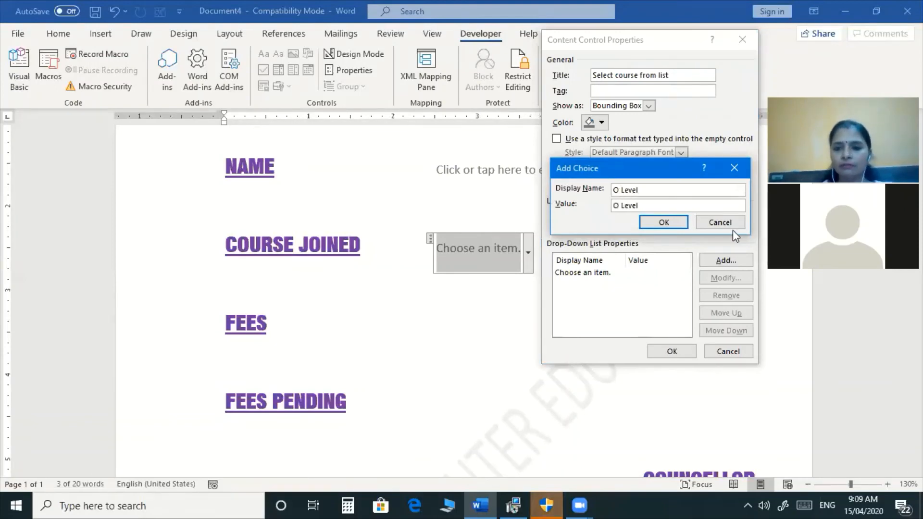
{"action": "left_click", "coordinate": [666, 221]}
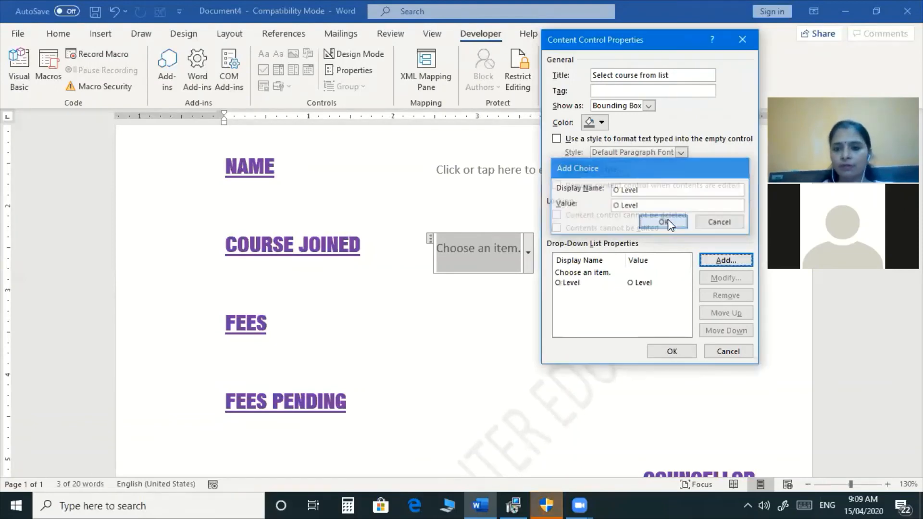
{"action": "left_click", "coordinate": [596, 273]}
{"action": "left_click", "coordinate": [726, 297]}
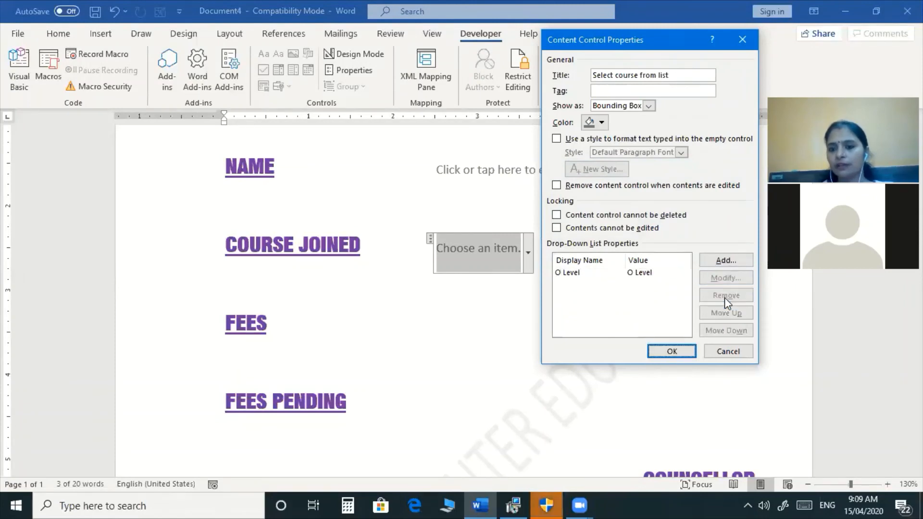
{"action": "left_click", "coordinate": [719, 262]}
{"action": "type", "text": "Tally"}
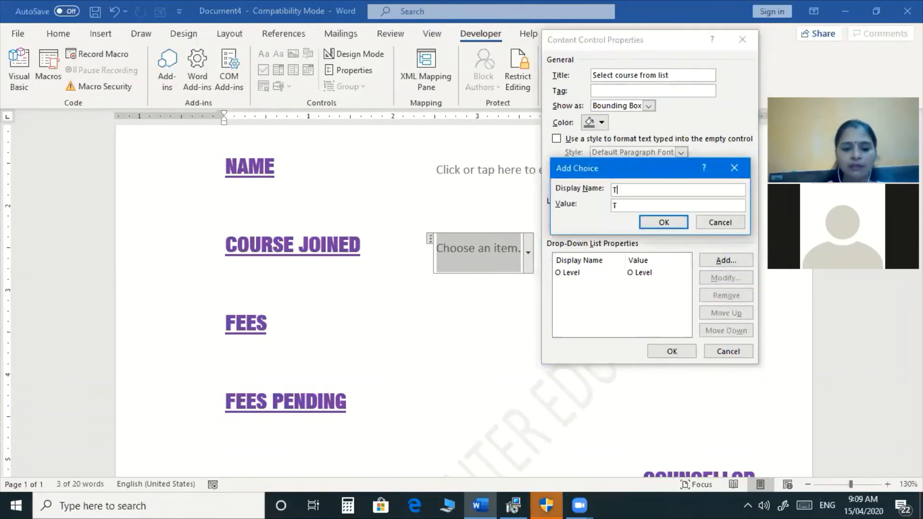
{"action": "left_click", "coordinate": [662, 223]}
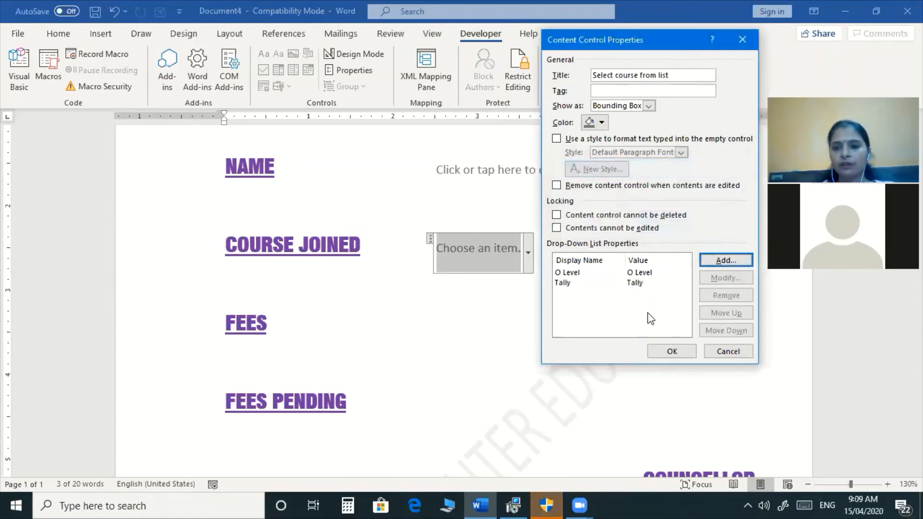
{"action": "left_click", "coordinate": [712, 263]}
{"action": "type", "text": "CC"}
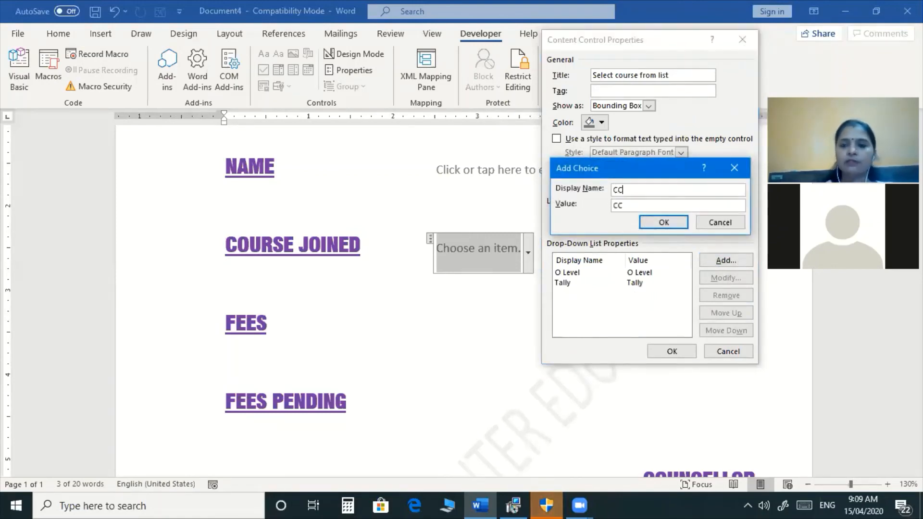
{"action": "type", "text": "C"}
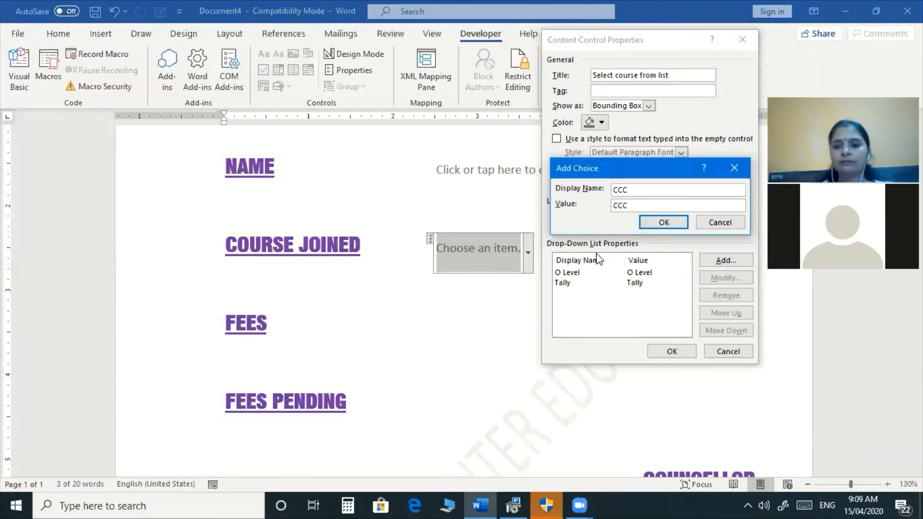
{"action": "left_click", "coordinate": [660, 225]}
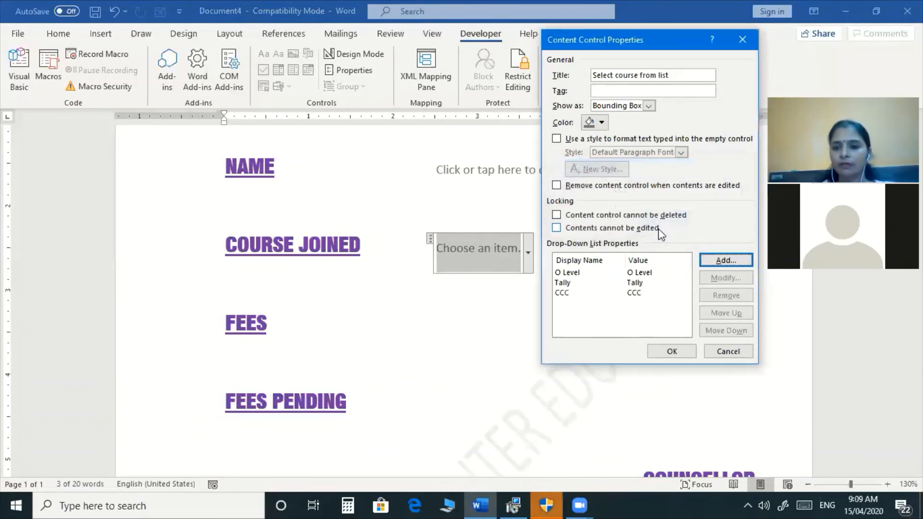
{"action": "left_click", "coordinate": [661, 351]}
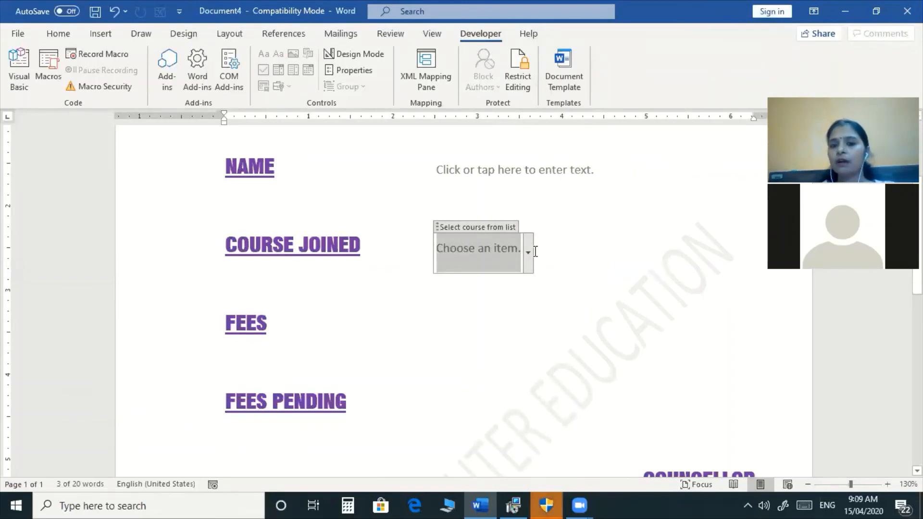
Check the O Level, Tally and CCC choices, then tab to the value column after FEES.
{"action": "left_click", "coordinate": [530, 253]}
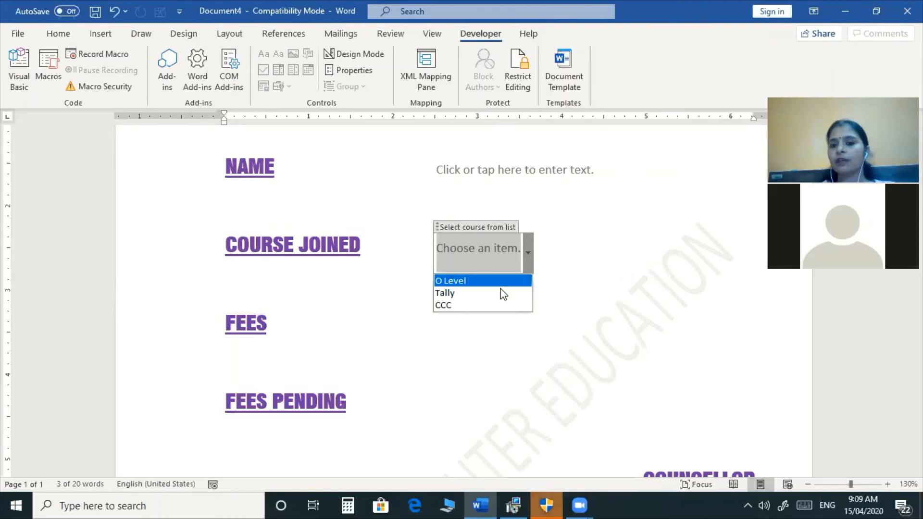
{"action": "left_click", "coordinate": [504, 263]}
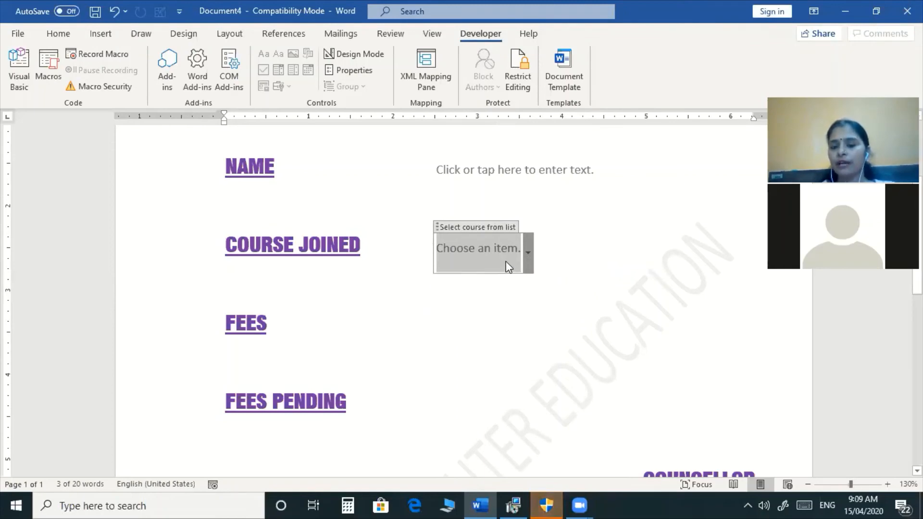
{"action": "left_click", "coordinate": [437, 322]}
{"action": "key", "text": "Tab"}
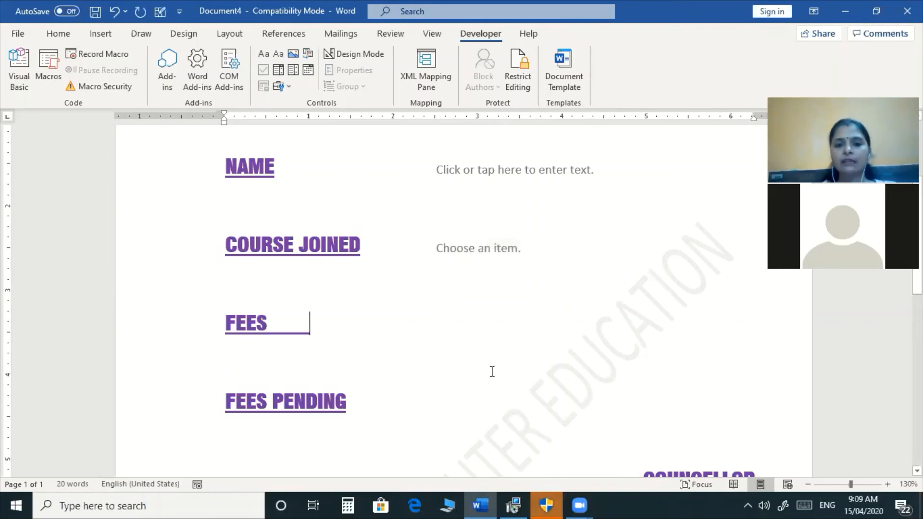
{"action": "key", "text": "BackSpace"}
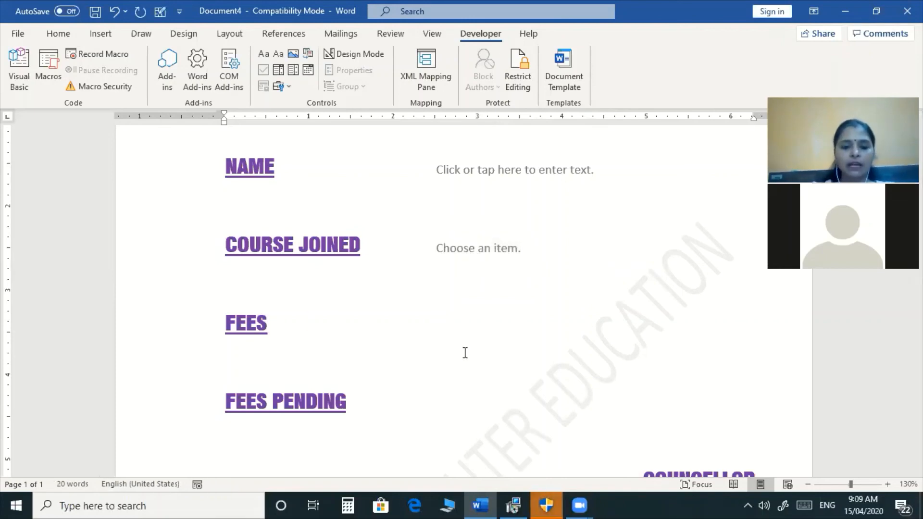
{"action": "key", "text": "Tab"}
{"action": "key", "text": "Tab"}
{"action": "key", "text": "Tab"}
{"action": "key", "text": "Tab"}
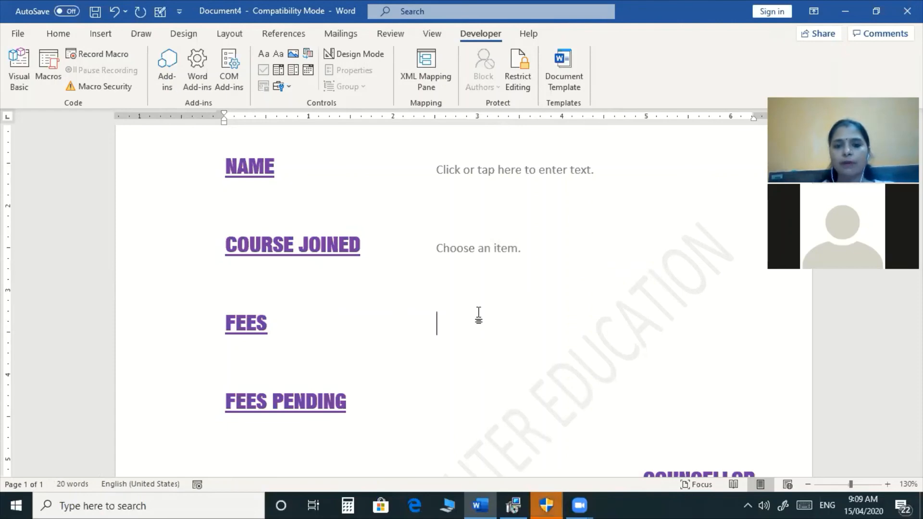
Insert a Plain Text content control beside FEES and tab out a gap after FEES PENDING.
{"action": "left_click", "coordinate": [263, 55]}
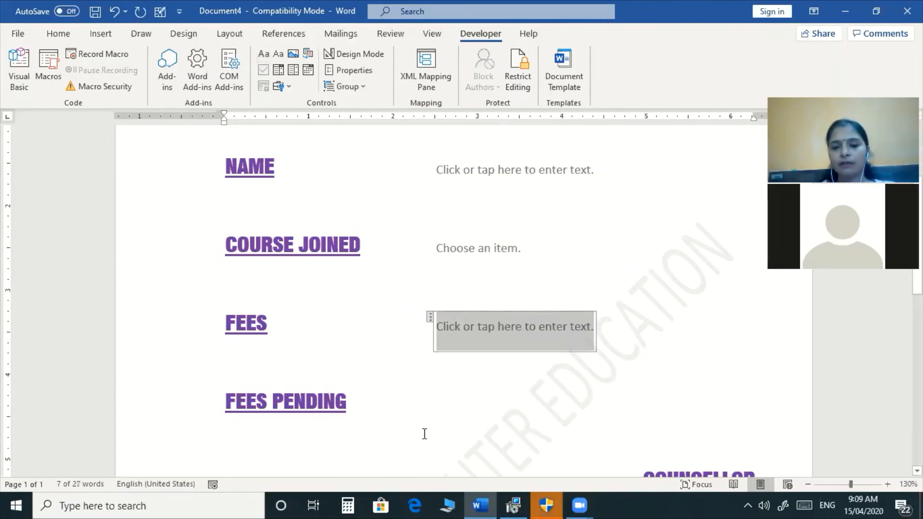
{"action": "left_click", "coordinate": [434, 392]}
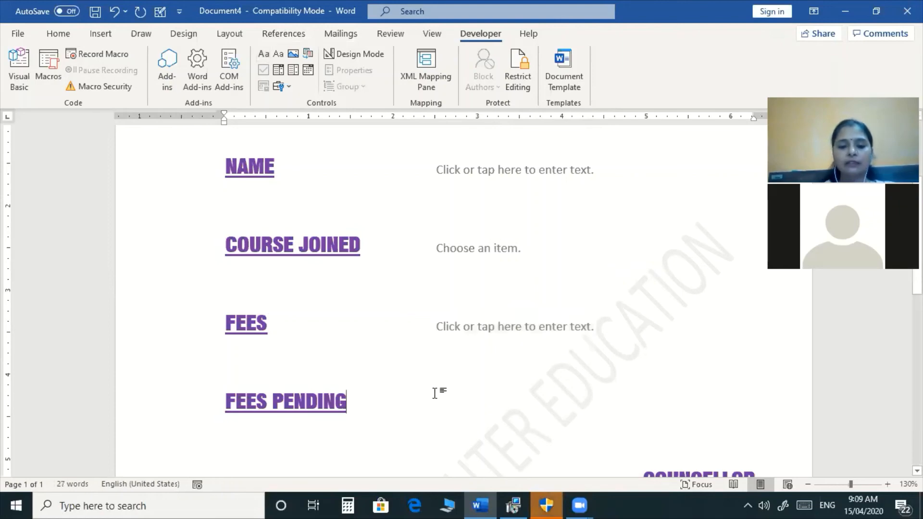
{"action": "key", "text": "Tab"}
{"action": "key", "text": "Tab"}
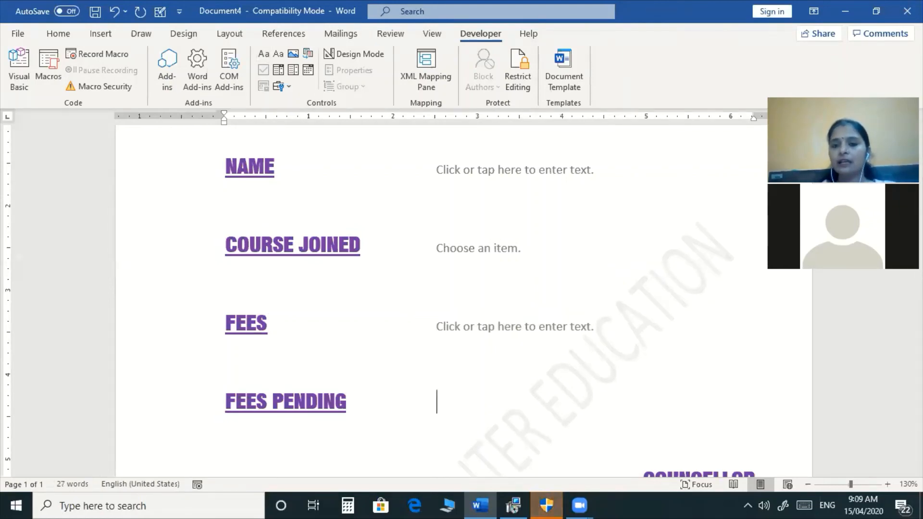
Open the Legacy Tools gallery in the Developer tab's Controls group.
{"action": "scroll", "coordinate": [461, 288], "scroll_direction": "down", "scroll_amount": 3}
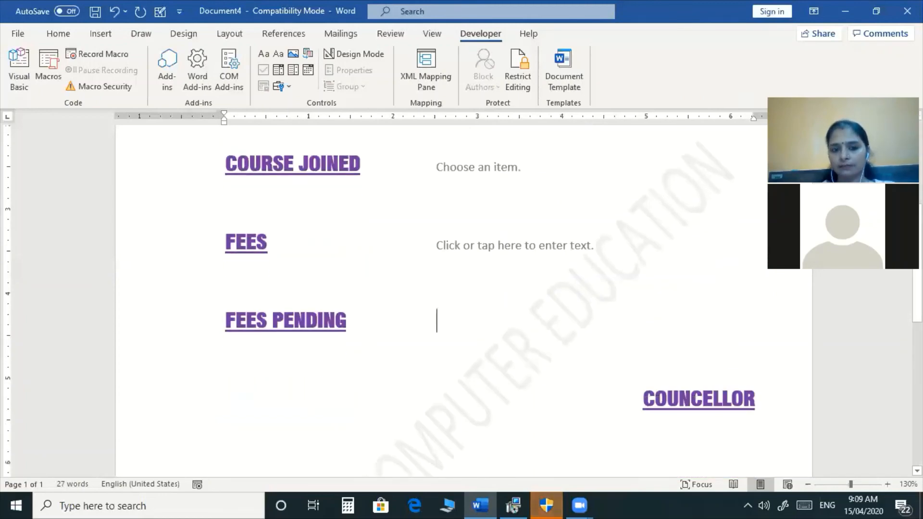
{"action": "scroll", "coordinate": [462, 289], "scroll_direction": "up", "scroll_amount": 9}
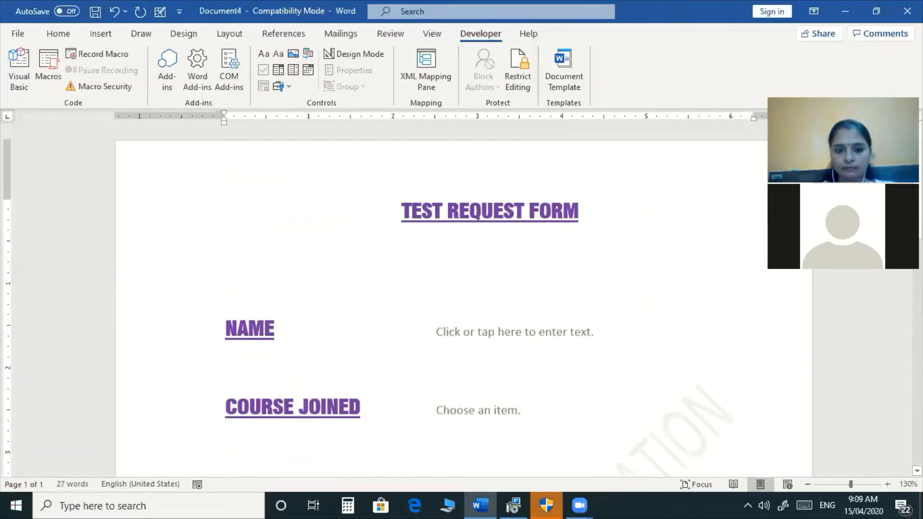
{"action": "scroll", "coordinate": [462, 289], "scroll_direction": "down", "scroll_amount": 7}
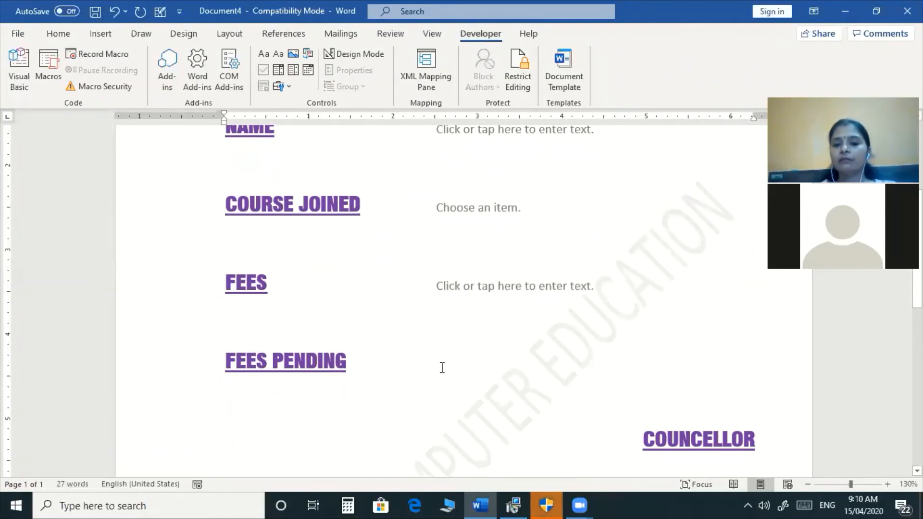
{"action": "left_click", "coordinate": [287, 87]}
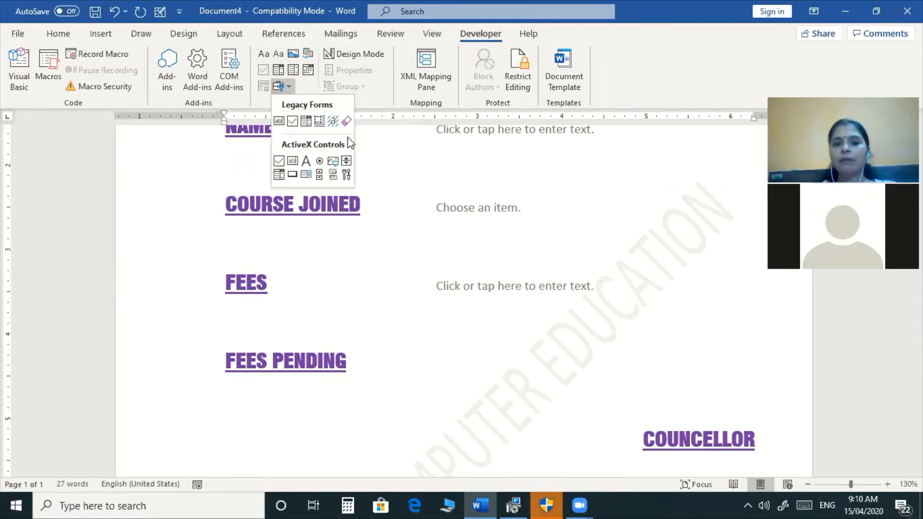
Insert two ActiveX option buttons beside FEES PENDING, widening OptionButton1 so its label shows fully.
{"action": "left_click", "coordinate": [319, 162]}
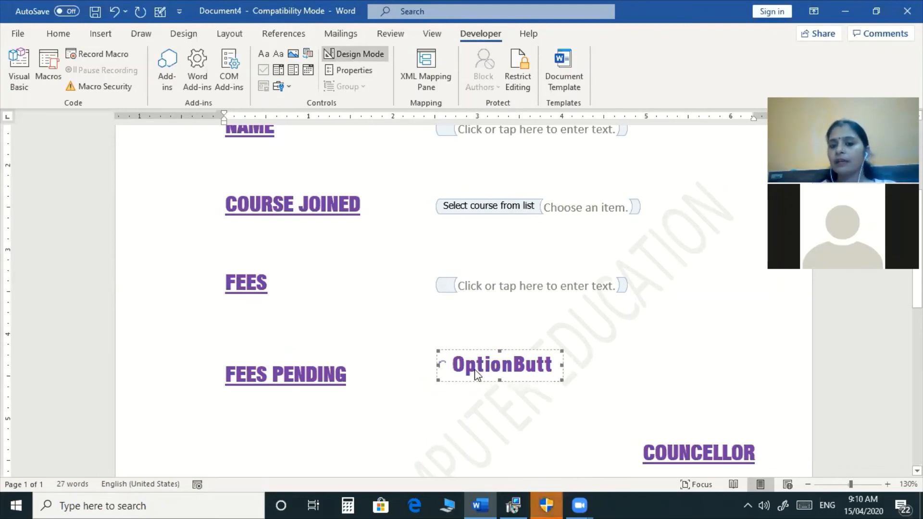
{"action": "left_click_drag", "start_coordinate": [562, 365], "coordinate": [590, 366]}
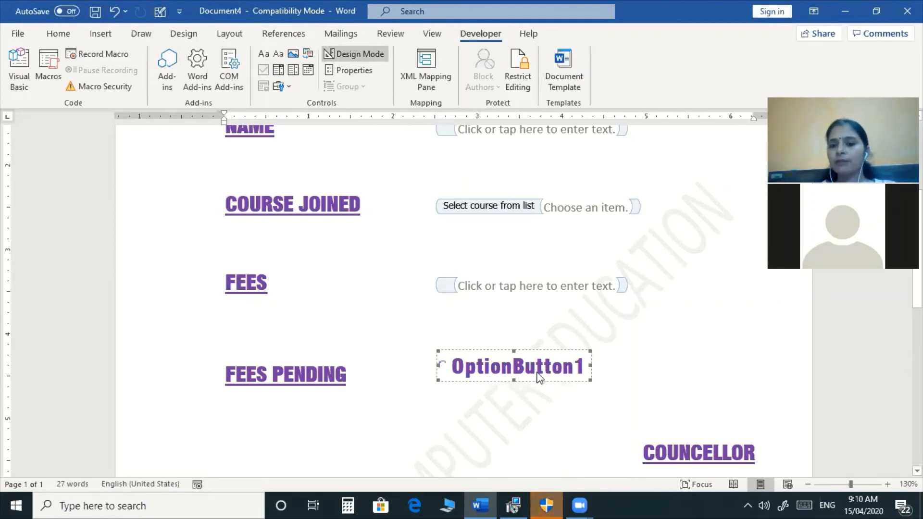
{"action": "left_click", "coordinate": [606, 364]}
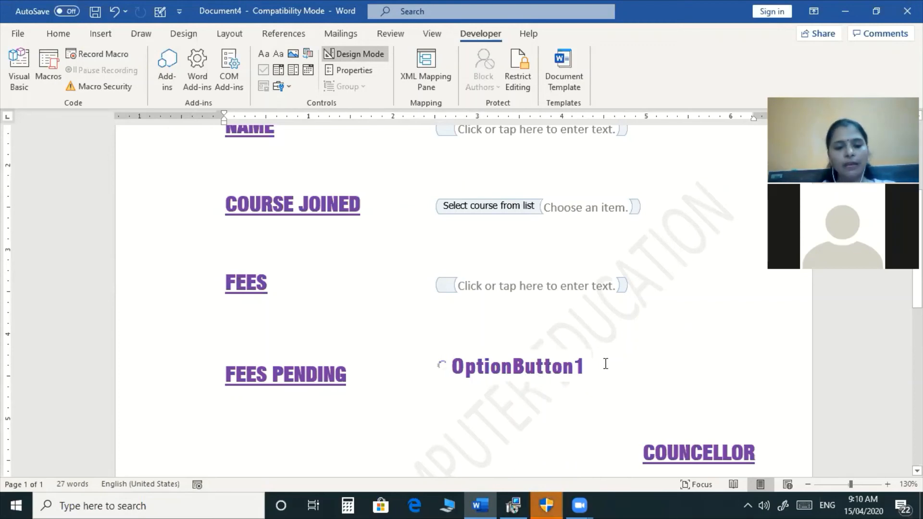
{"action": "key", "text": "Tab"}
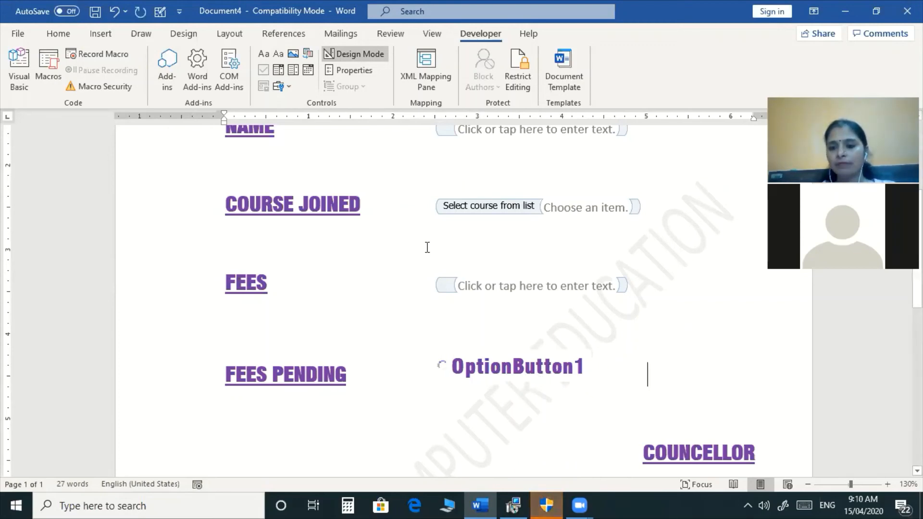
{"action": "left_click", "coordinate": [282, 87]}
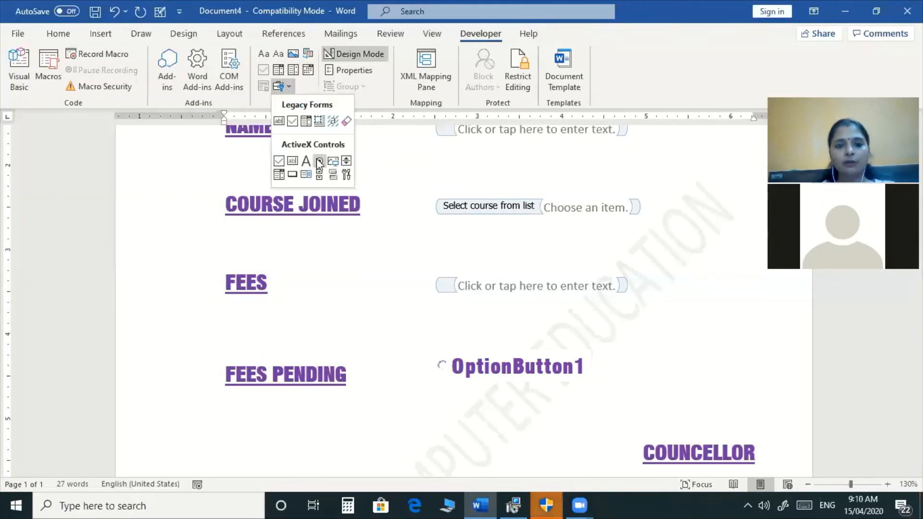
{"action": "left_click", "coordinate": [320, 161]}
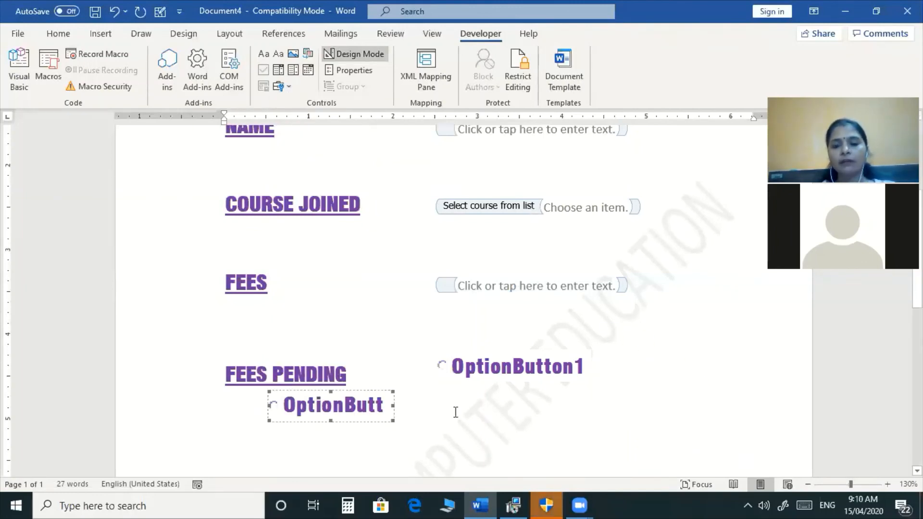
{"action": "left_click", "coordinate": [601, 365]}
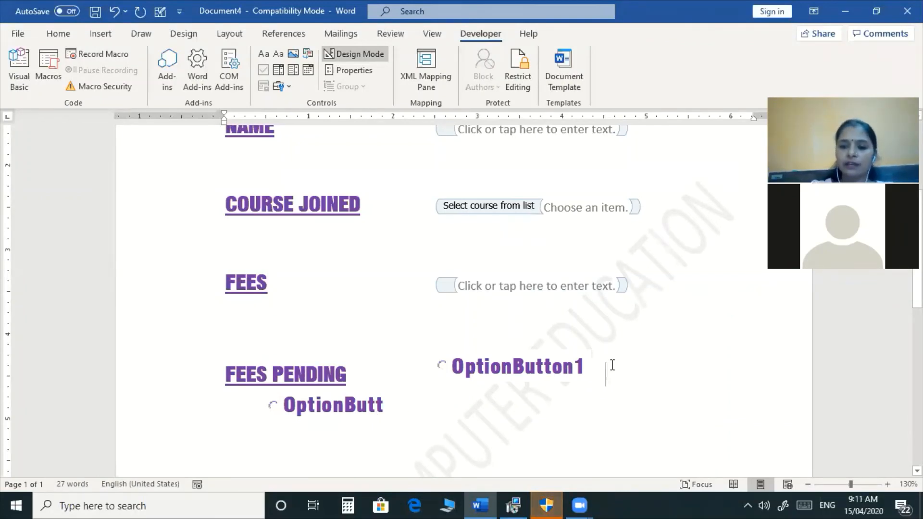
{"action": "key", "text": "Delete"}
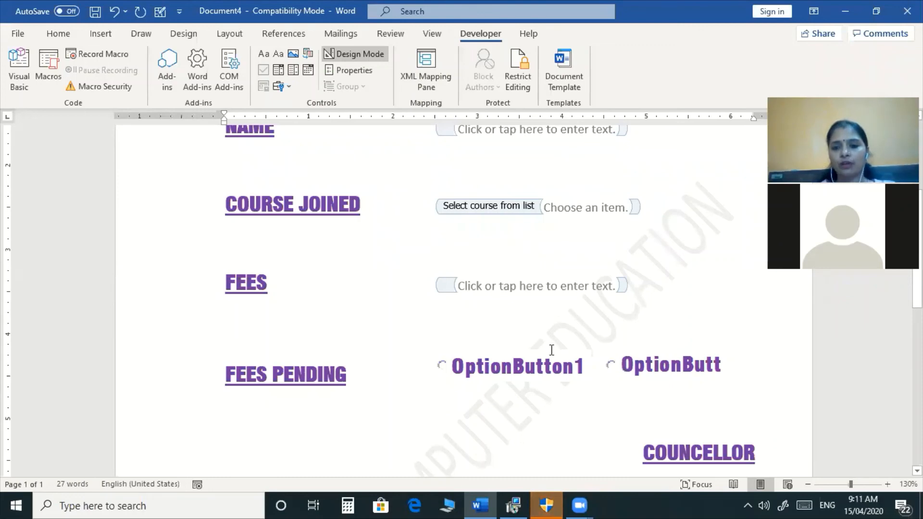
{"action": "left_click", "coordinate": [557, 372]}
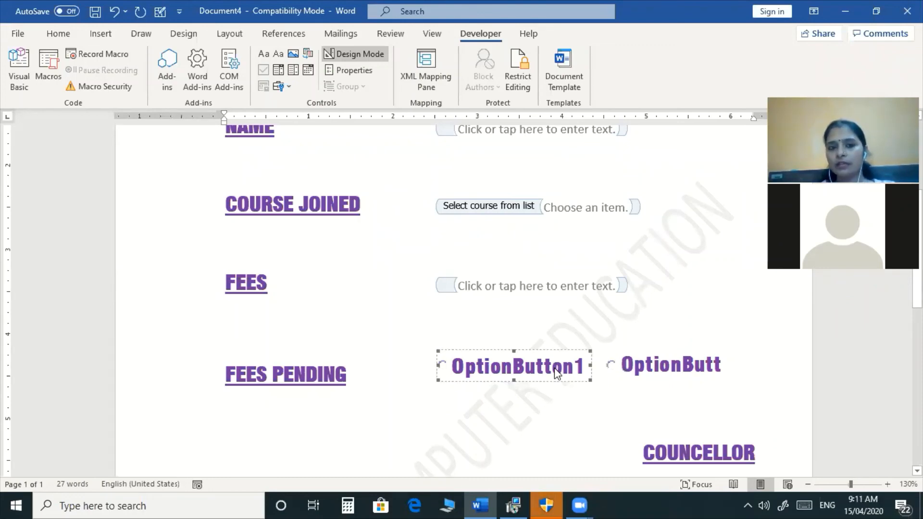
Set the first option button's Caption to Yes in its Properties.
{"action": "left_click", "coordinate": [354, 70]}
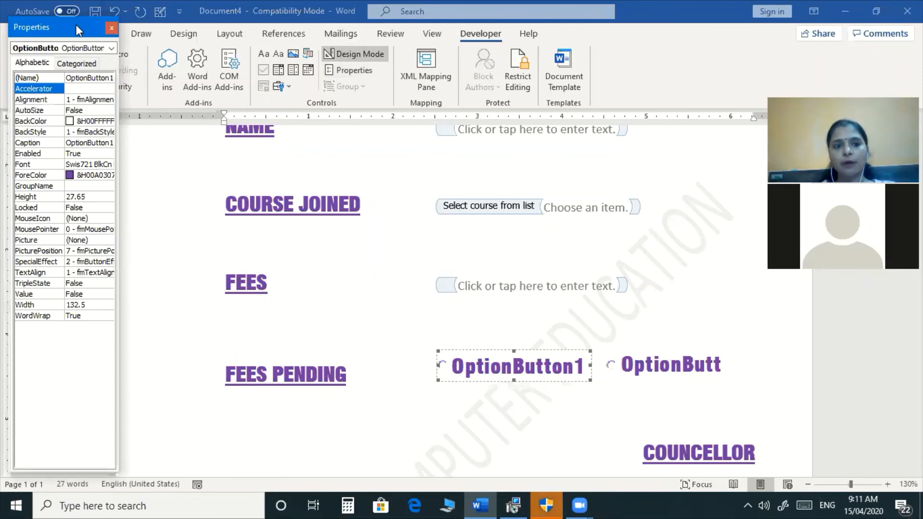
{"action": "left_click_drag", "start_coordinate": [79, 30], "coordinate": [173, 28]}
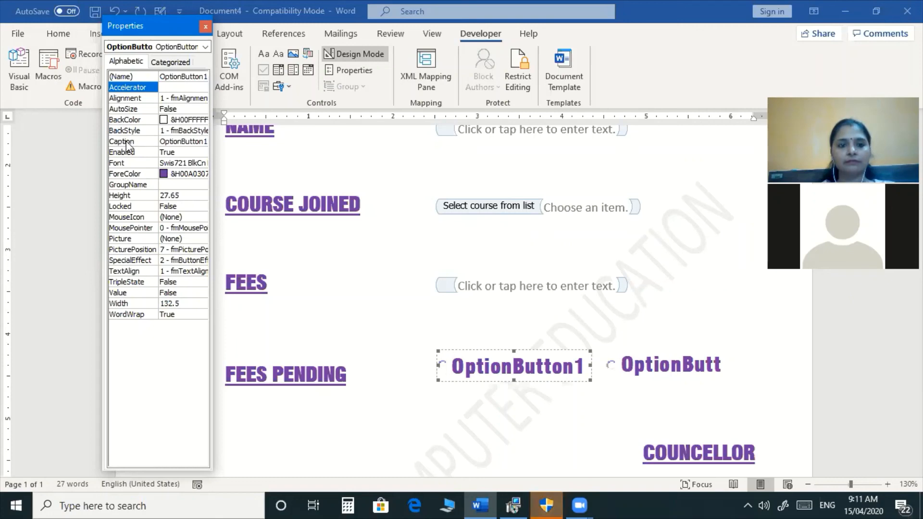
{"action": "left_click", "coordinate": [165, 141]}
{"action": "left_click", "coordinate": [165, 141]}
{"action": "key", "text": "Delete"}
{"action": "key", "text": "Delete"}
{"action": "key", "text": "Delete"}
{"action": "key", "text": "Delete"}
{"action": "key", "text": "Delete"}
{"action": "key", "text": "Delete"}
{"action": "key", "text": "Delete"}
{"action": "key", "text": "Delete"}
{"action": "key", "text": "Delete"}
{"action": "key", "text": "Delete"}
{"action": "key", "text": "Delete"}
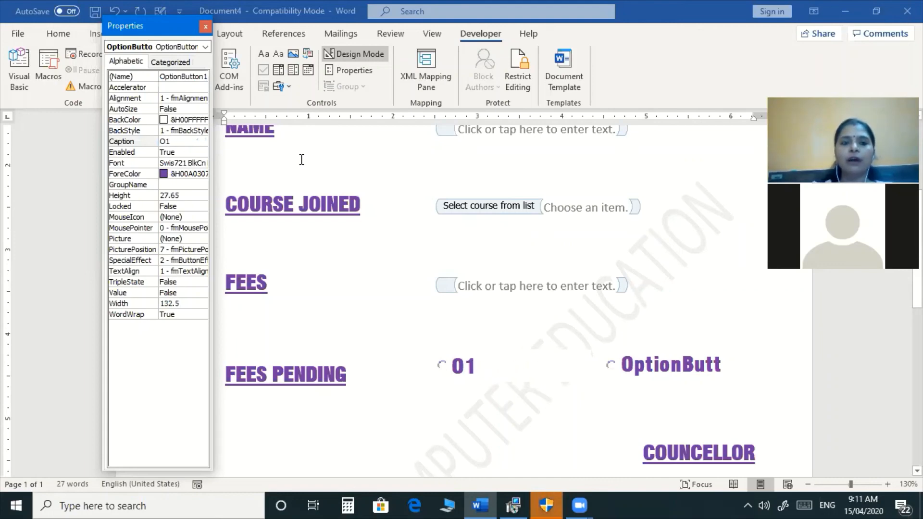
{"action": "key", "text": "Delete"}
{"action": "type", "text": "Yes"}
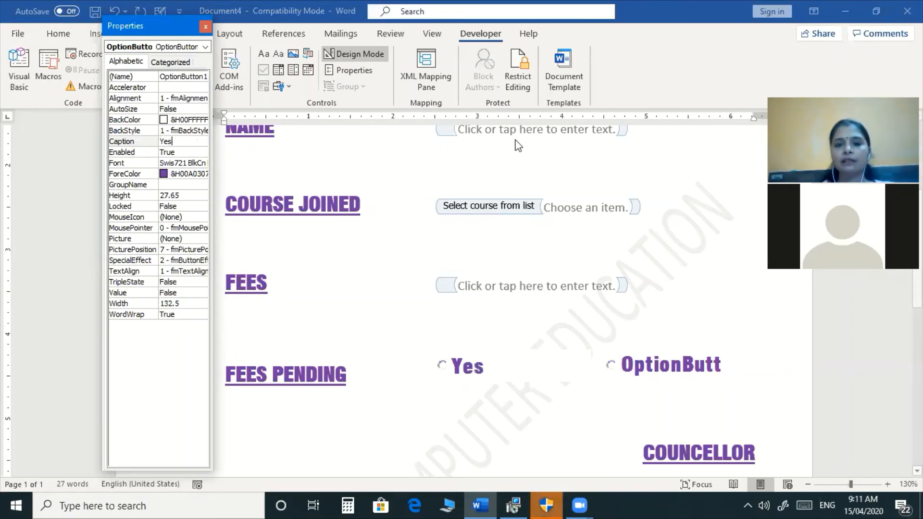
{"action": "left_click", "coordinate": [623, 367]}
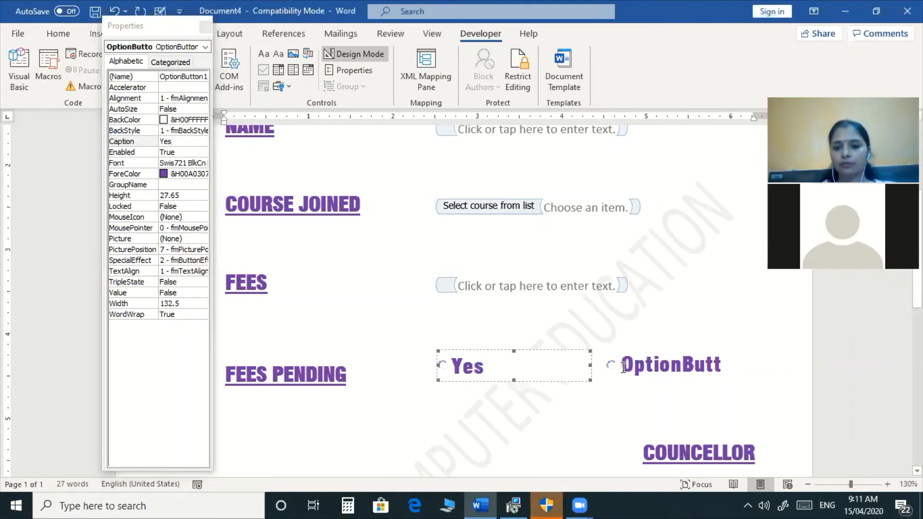
Set the second option button's Caption to No and close the Properties window.
{"action": "left_click", "coordinate": [649, 370]}
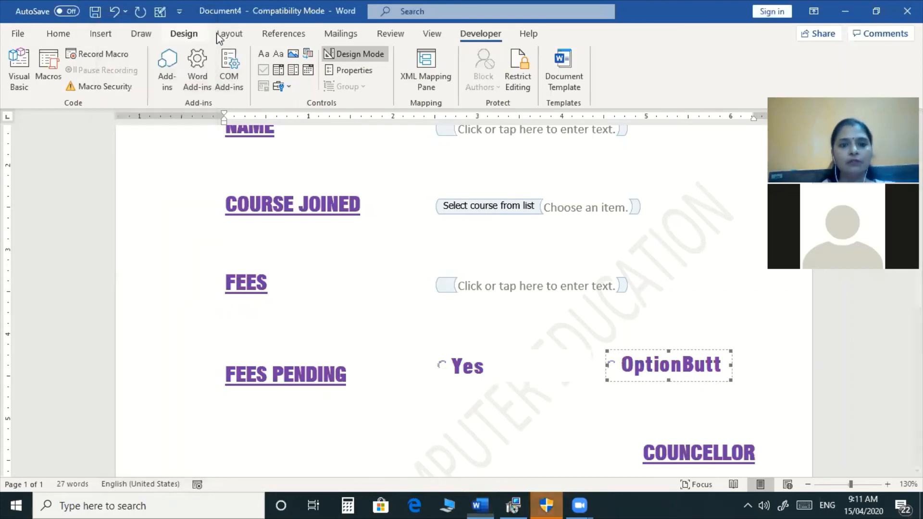
{"action": "left_click", "coordinate": [206, 27]}
{"action": "left_click", "coordinate": [342, 75]}
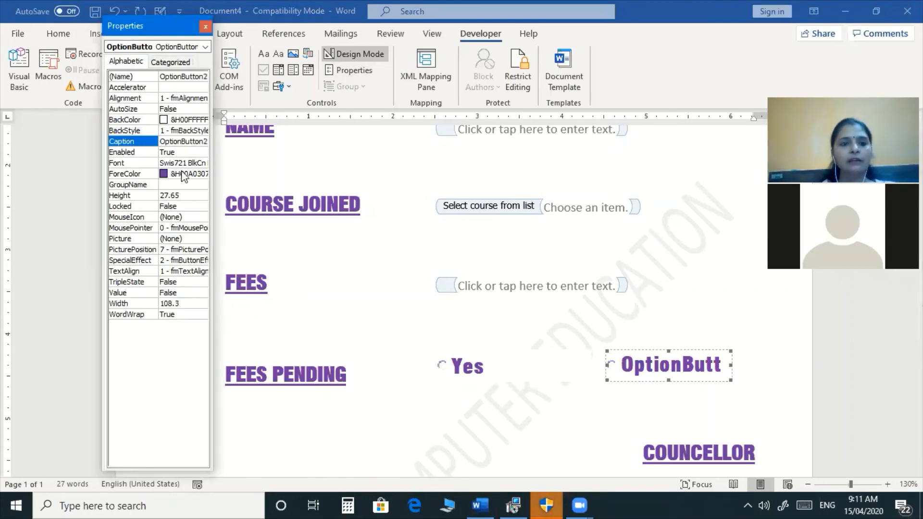
{"action": "left_click", "coordinate": [163, 141]}
{"action": "left_click_drag", "start_coordinate": [163, 142], "coordinate": [233, 143]}
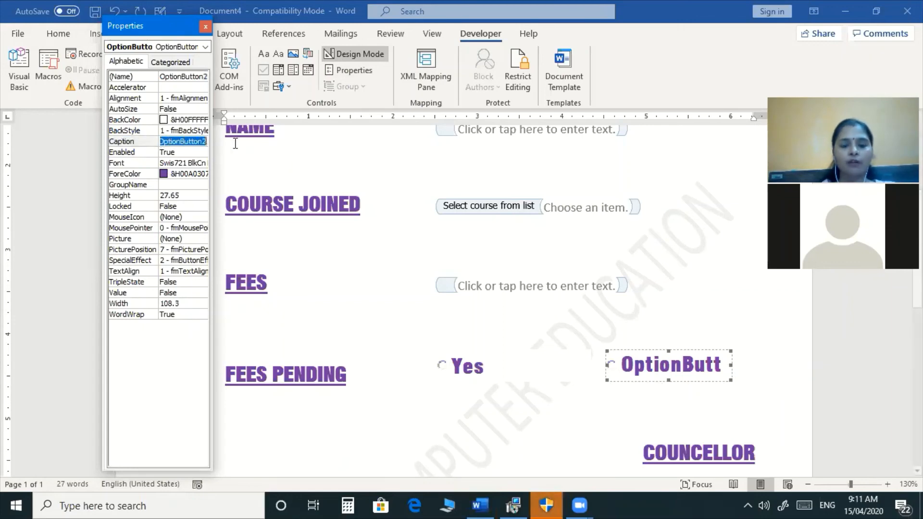
{"action": "type", "text": "No"}
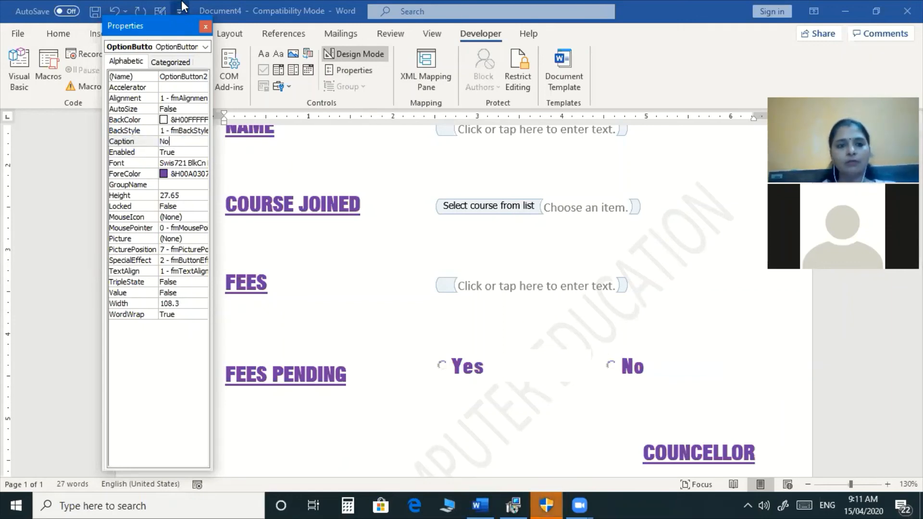
{"action": "left_click", "coordinate": [207, 27]}
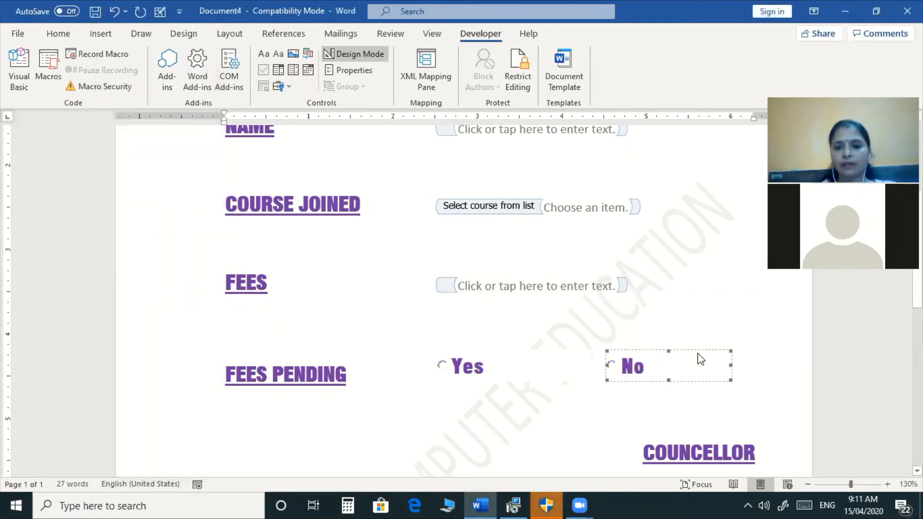
{"action": "scroll", "coordinate": [642, 265], "scroll_direction": "up", "scroll_amount": 3}
Add a DATE label on a new line under NAME, tabbed to the field column.
{"action": "left_click", "coordinate": [659, 252]}
{"action": "key", "text": "Return"}
{"action": "key", "text": "Return"}
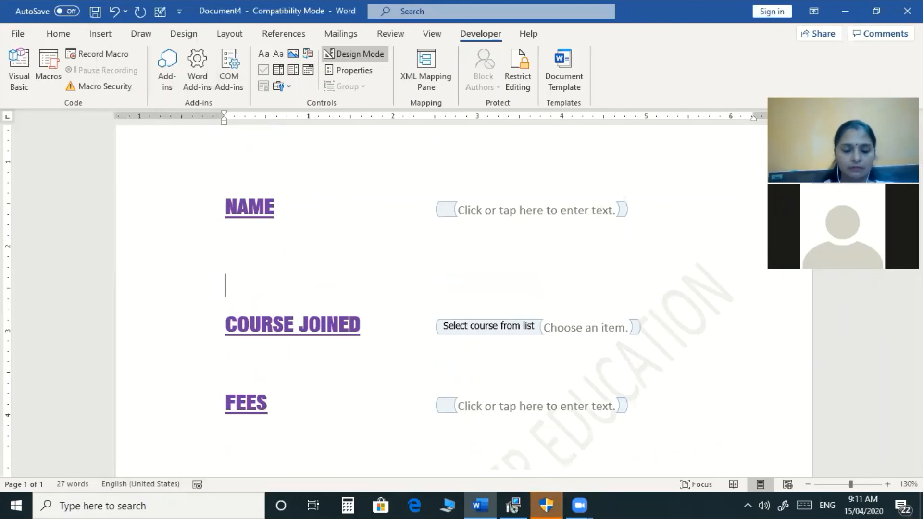
{"action": "key", "text": "Up"}
{"action": "type", "text": "date"}
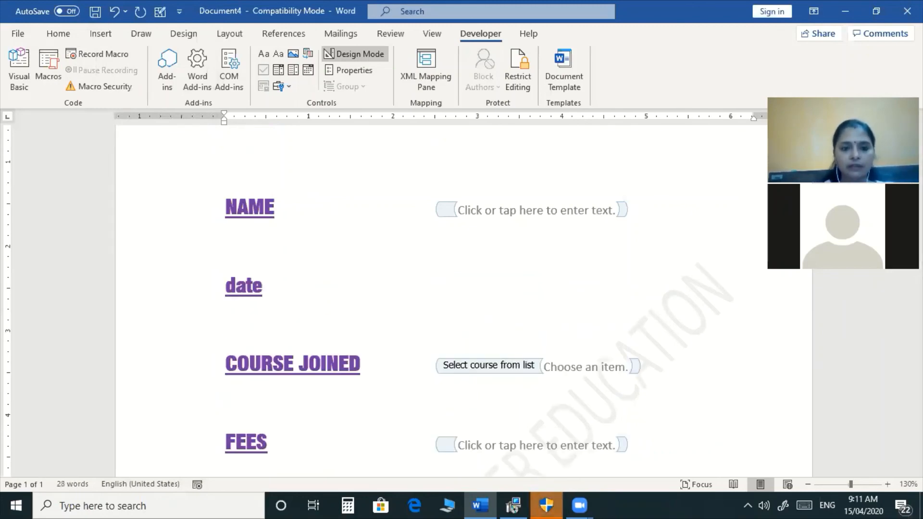
{"action": "key", "text": "BackSpace"}
{"action": "key", "text": "BackSpace"}
{"action": "key", "text": "BackSpace"}
{"action": "key", "text": "BackSpace"}
{"action": "type", "text": "Da"}
{"action": "key", "text": "BackSpace"}
{"action": "type", "text": "ATE"}
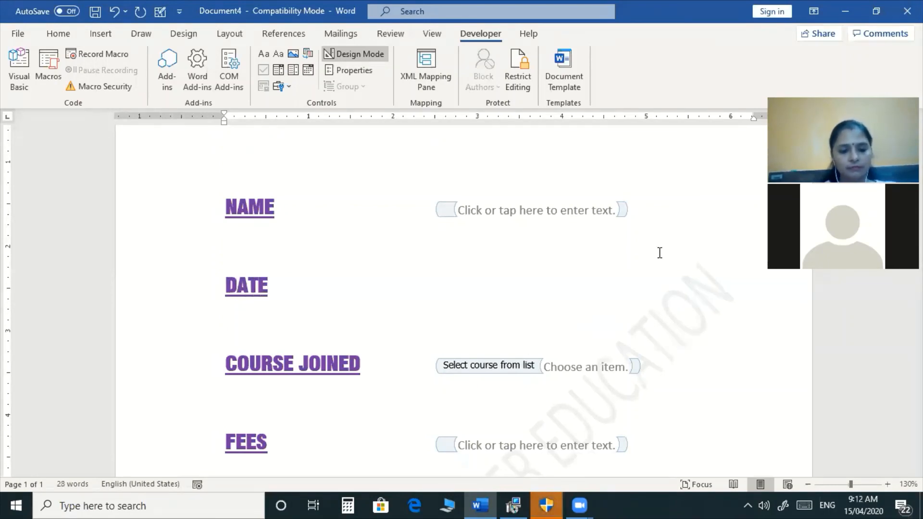
{"action": "key", "text": "Tab"}
{"action": "key", "text": "Tab"}
{"action": "key", "text": "Tab"}
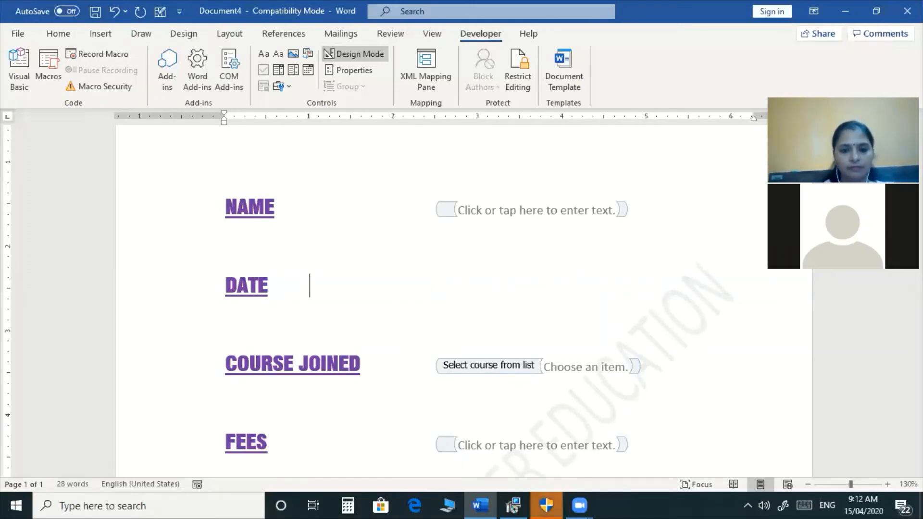
{"action": "key", "text": "Tab"}
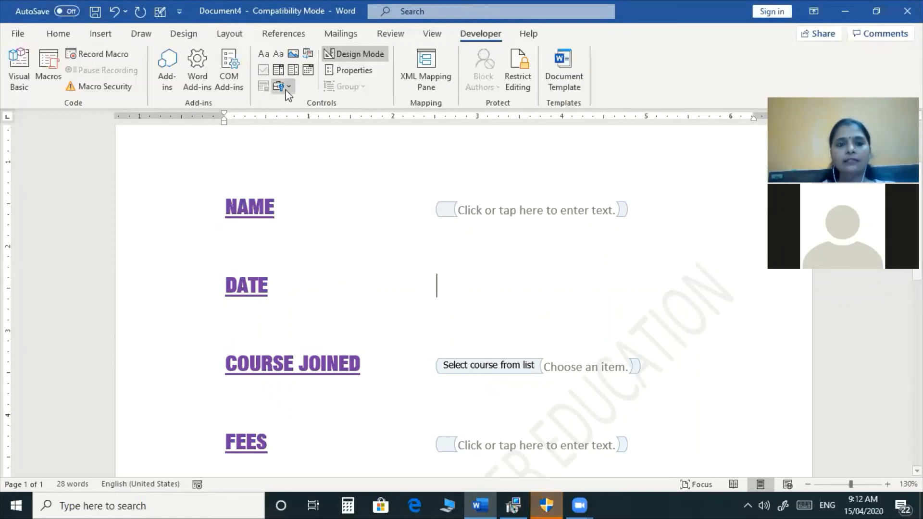
Insert a Date Picker content control beside DATE.
{"action": "left_click", "coordinate": [309, 71]}
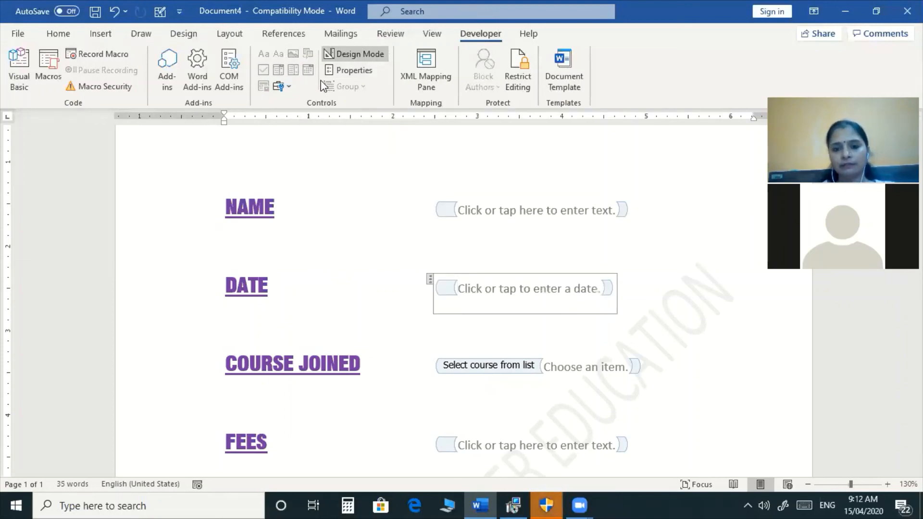
{"action": "left_click", "coordinate": [646, 283]}
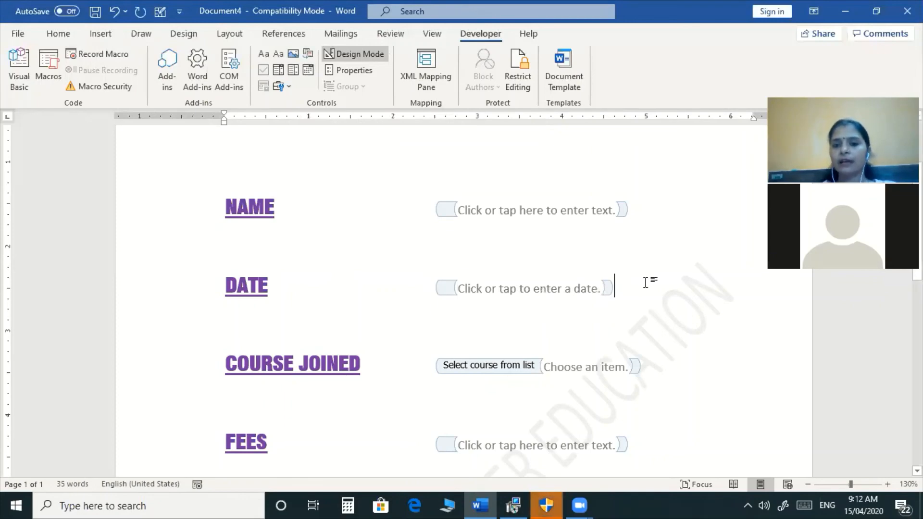
{"action": "scroll", "coordinate": [647, 282], "scroll_direction": "down", "scroll_amount": 8}
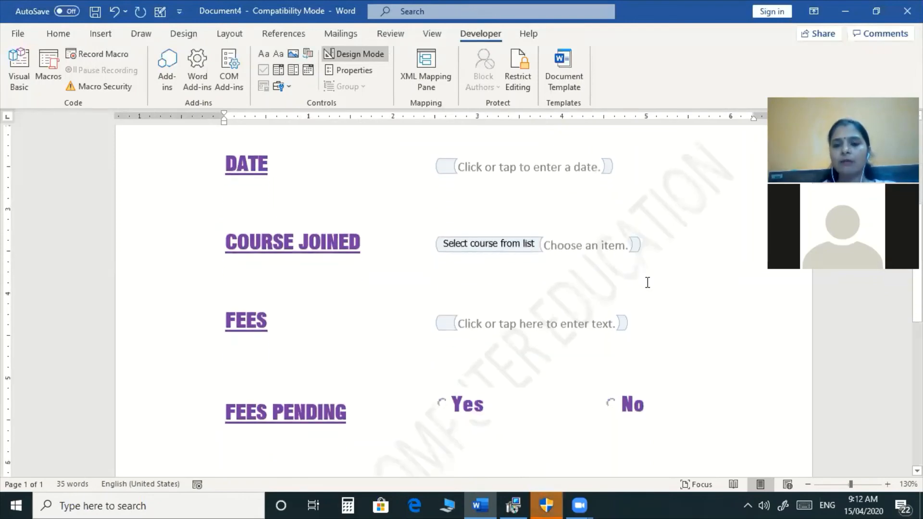
{"action": "scroll", "coordinate": [647, 283], "scroll_direction": "up", "scroll_amount": 10}
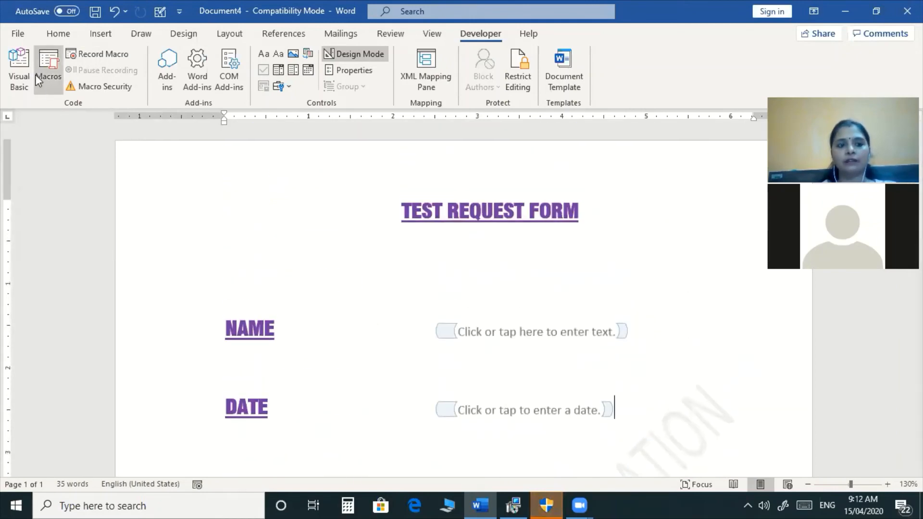
Open File > Save to reach the Save As page for Document4.
{"action": "left_click", "coordinate": [19, 34]}
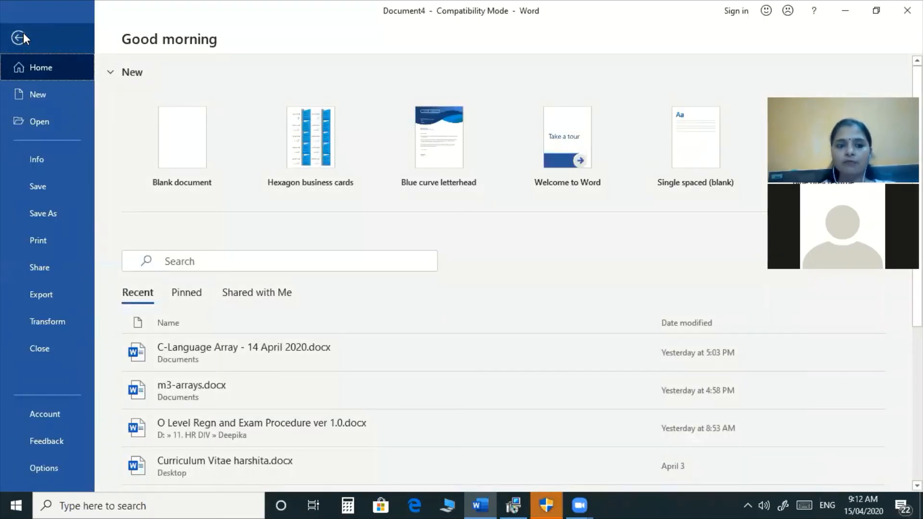
{"action": "left_click", "coordinate": [42, 185]}
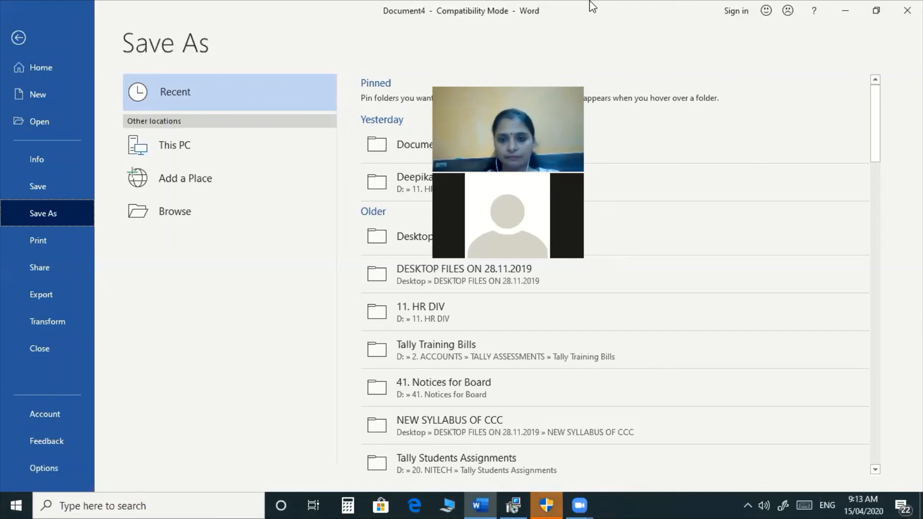
{"action": "left_click", "coordinate": [582, 502]}
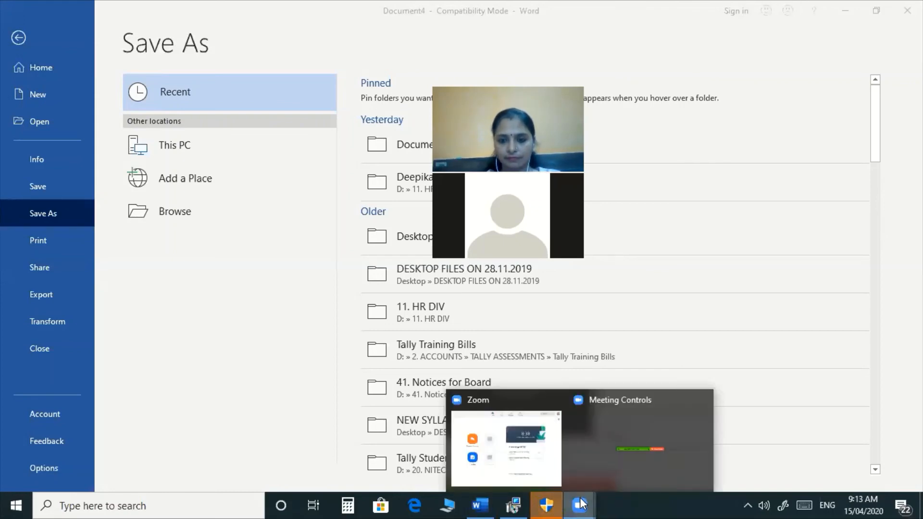
{"action": "left_click", "coordinate": [610, 445]}
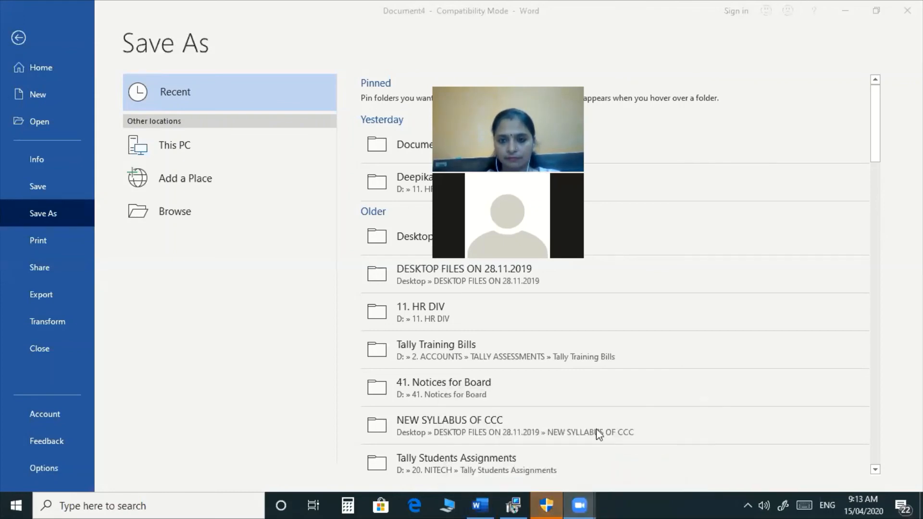